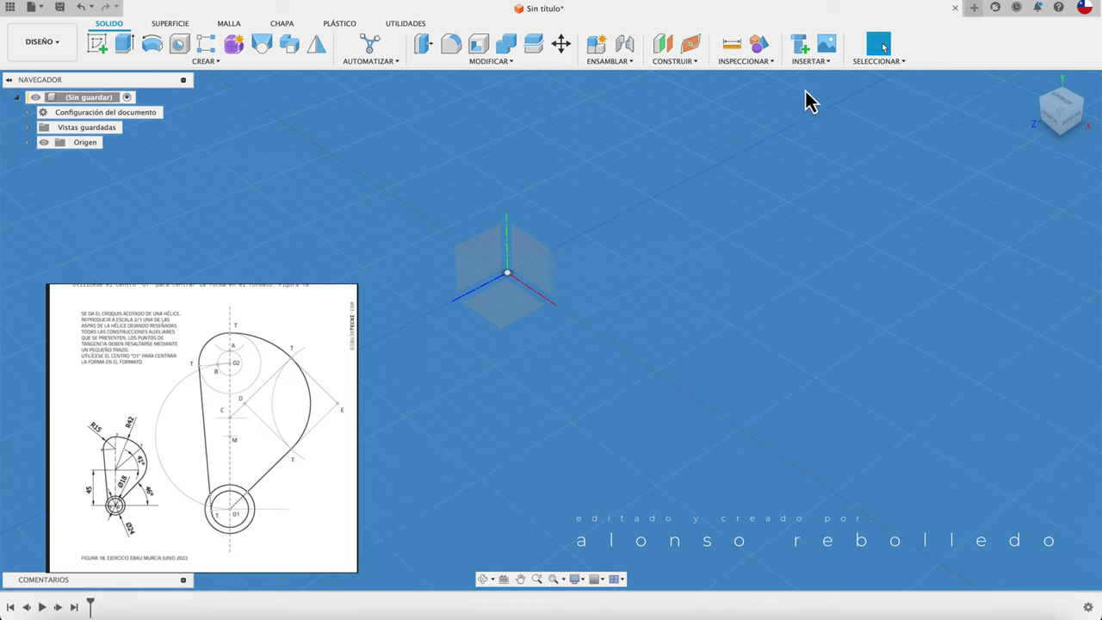
Insert the propeller drawing screenshot from the computer as a canvas on the XZ plane
click(803, 62)
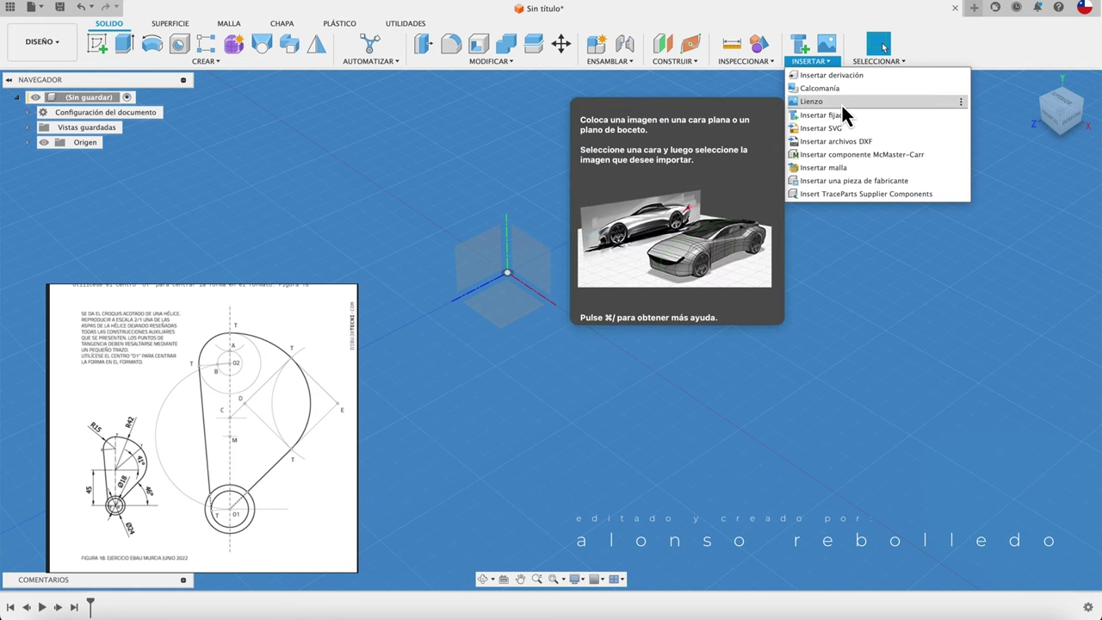
click(841, 103)
click(413, 434)
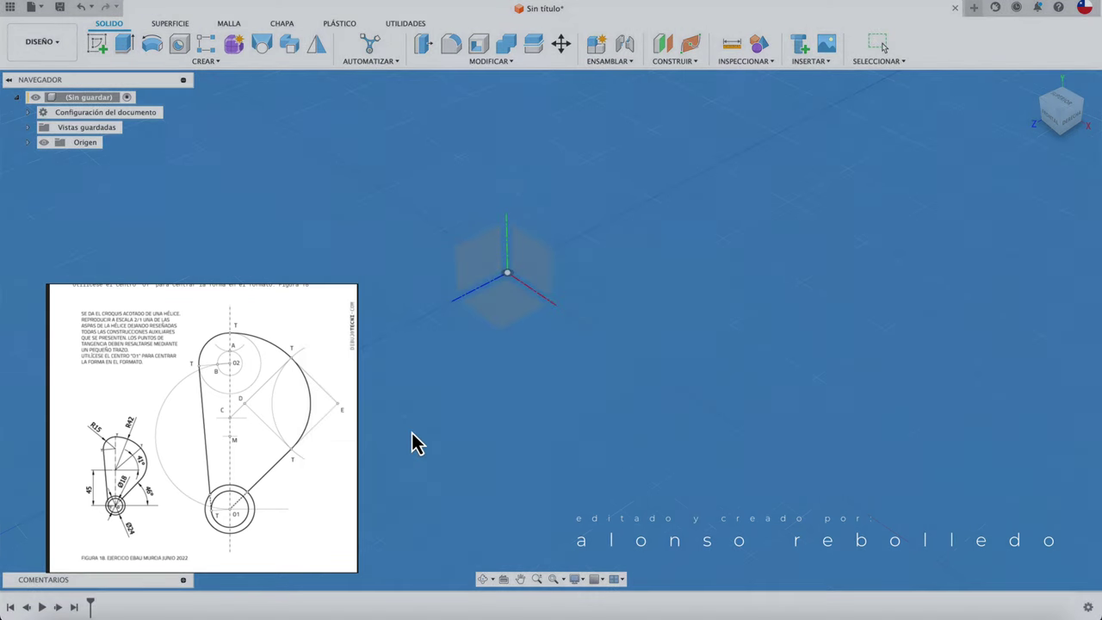
click(380, 208)
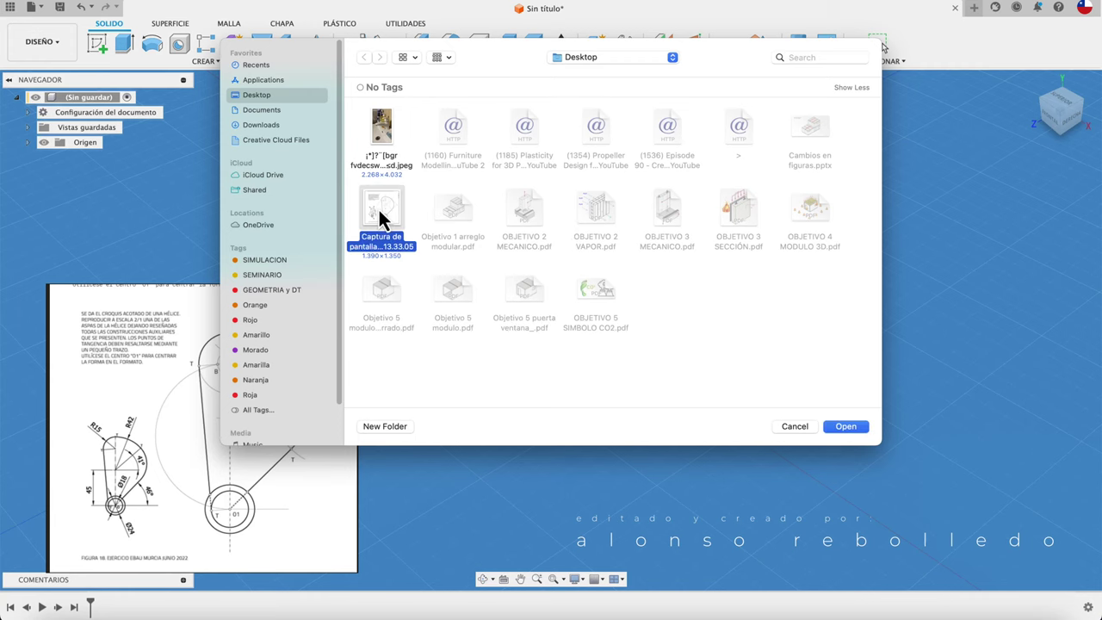
click(852, 427)
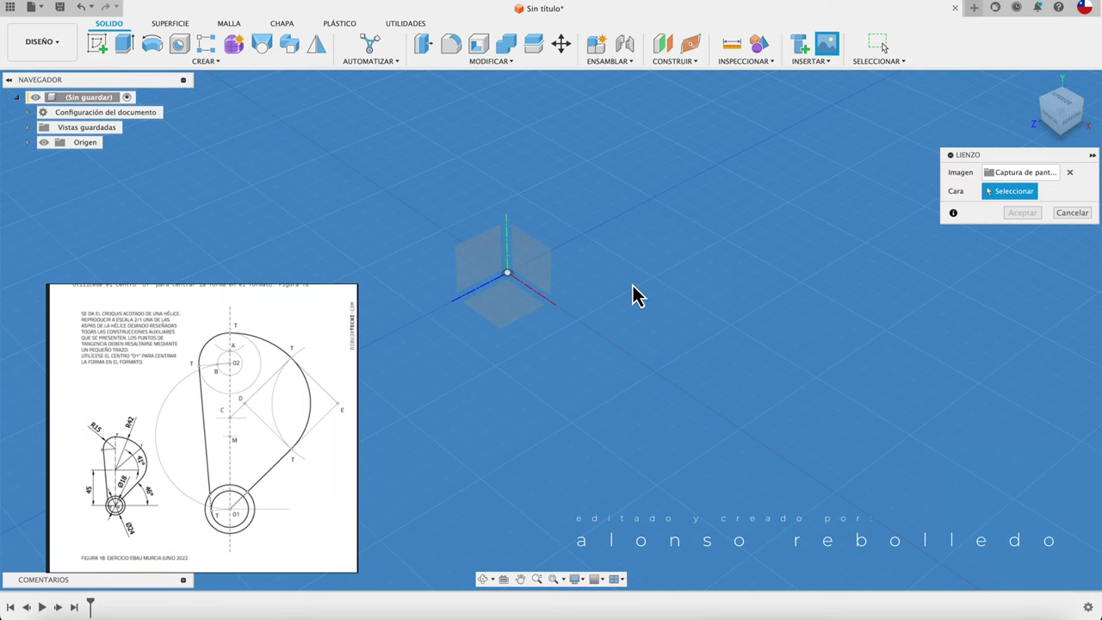
click(504, 317)
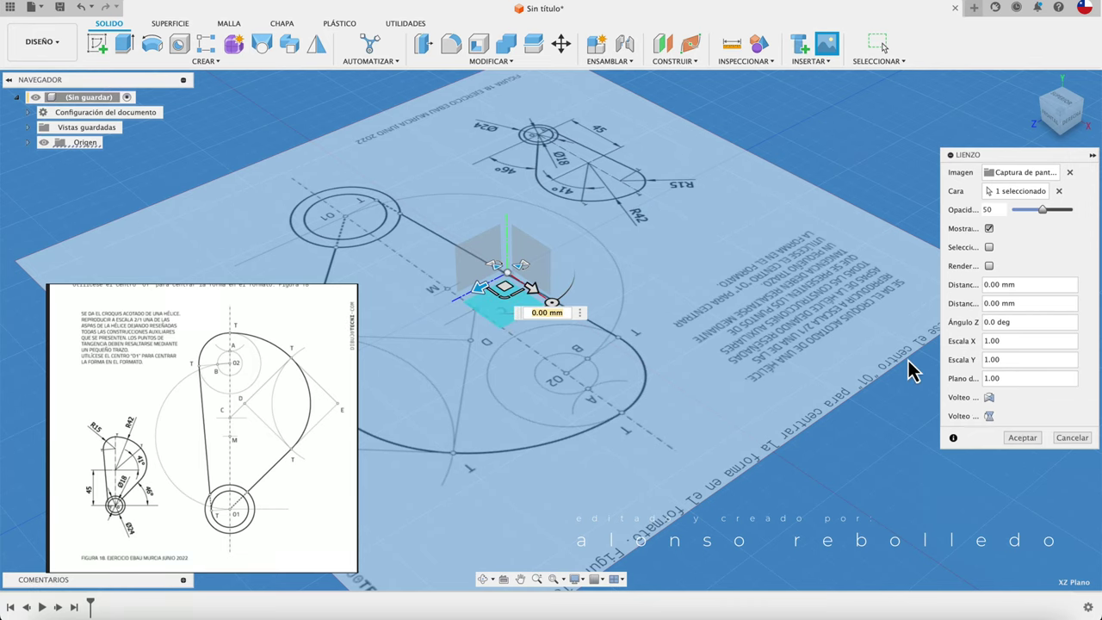
click(1021, 439)
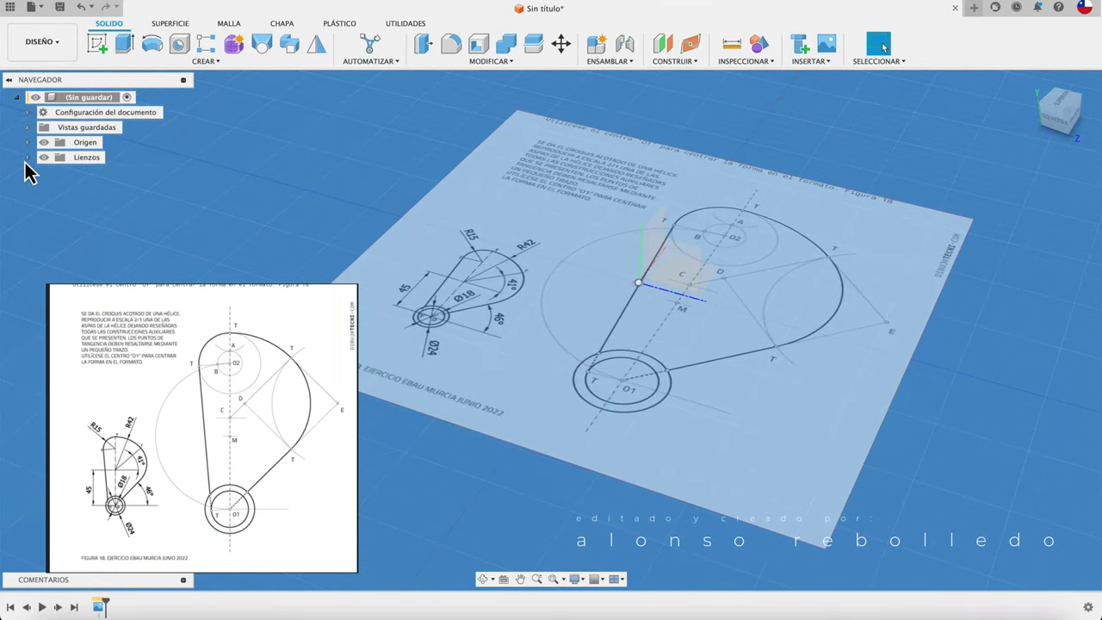
Expand the Lienzos folder and toggle the canvas visibility off and back on
click(27, 159)
click(44, 159)
click(44, 157)
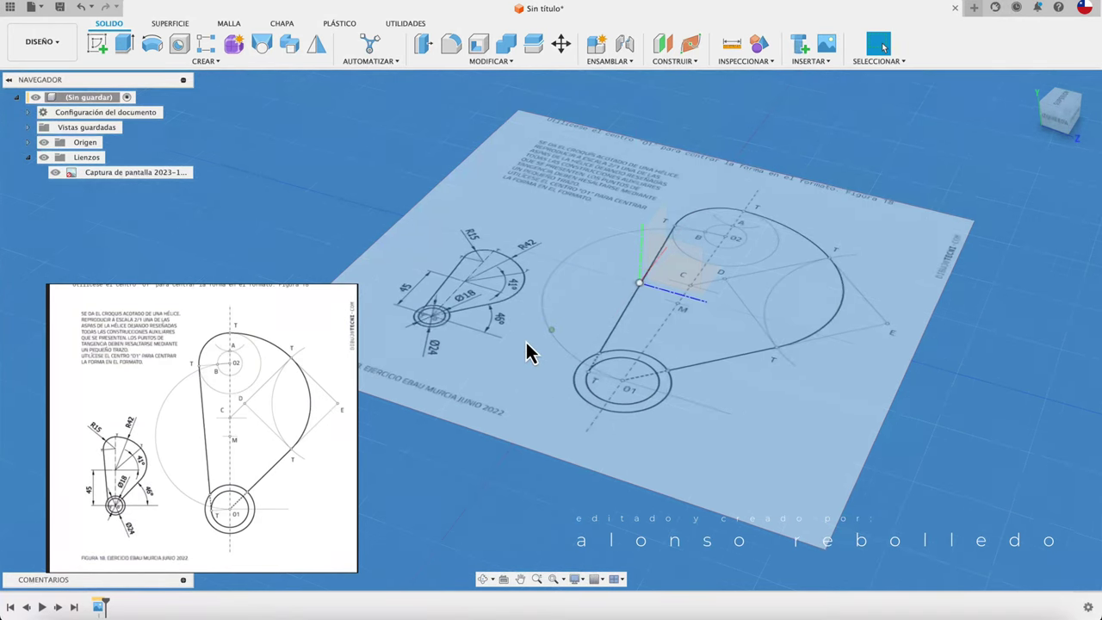
scroll(527, 351, up, 5)
scroll(530, 345, up, 2)
scroll(551, 366, up, 2)
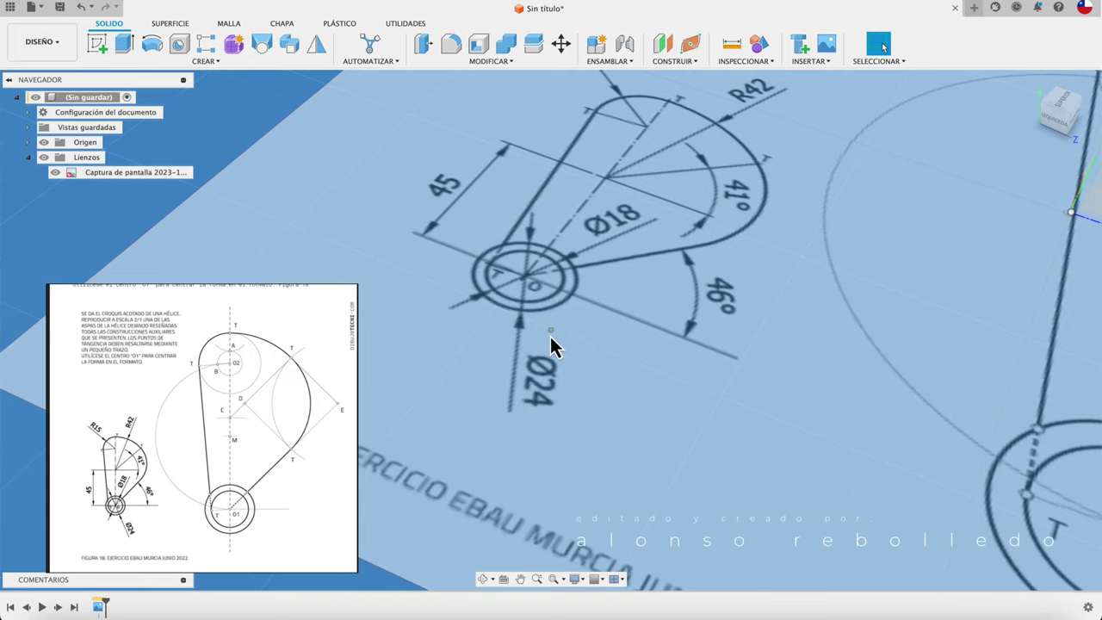
scroll(551, 357, down, 2)
scroll(551, 331, down, 1)
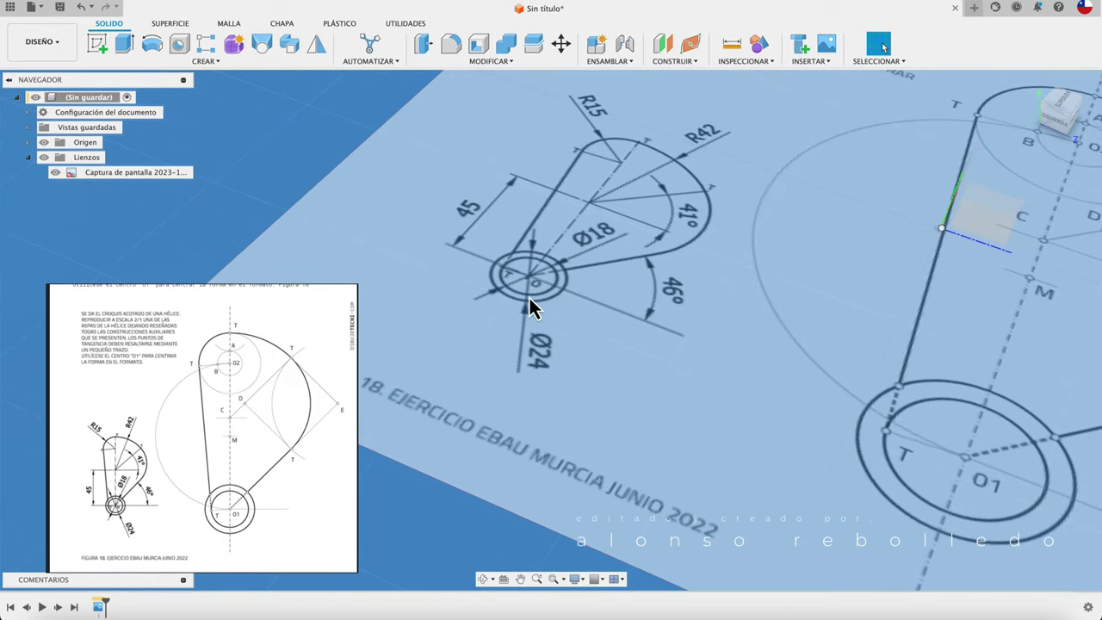
scroll(538, 297, down, 1)
scroll(543, 284, down, 3)
scroll(689, 387, up, 2)
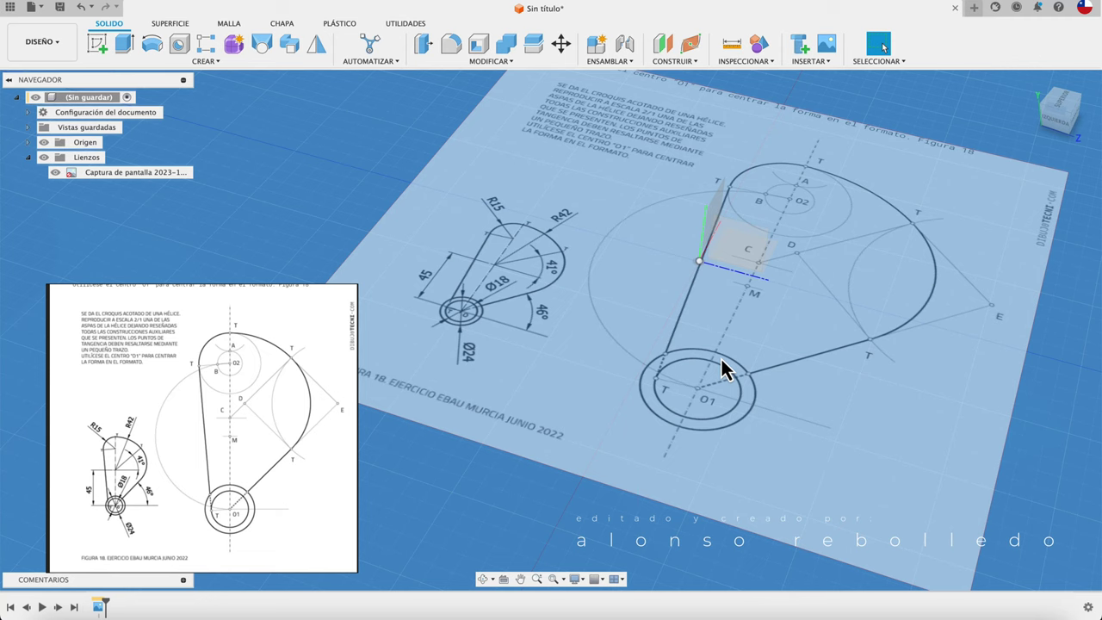
Switch to the SUPERIOR view, looking straight down onto the canvas
shift+middle_drag(295, 290, 920, 183)
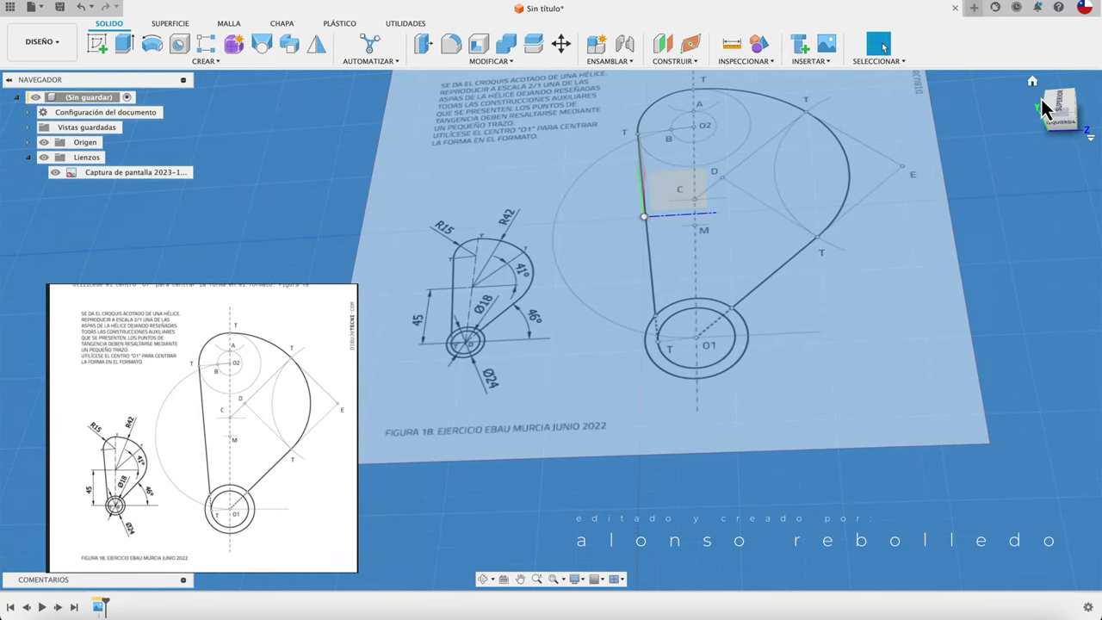
click(1059, 105)
scroll(693, 385, up, 2)
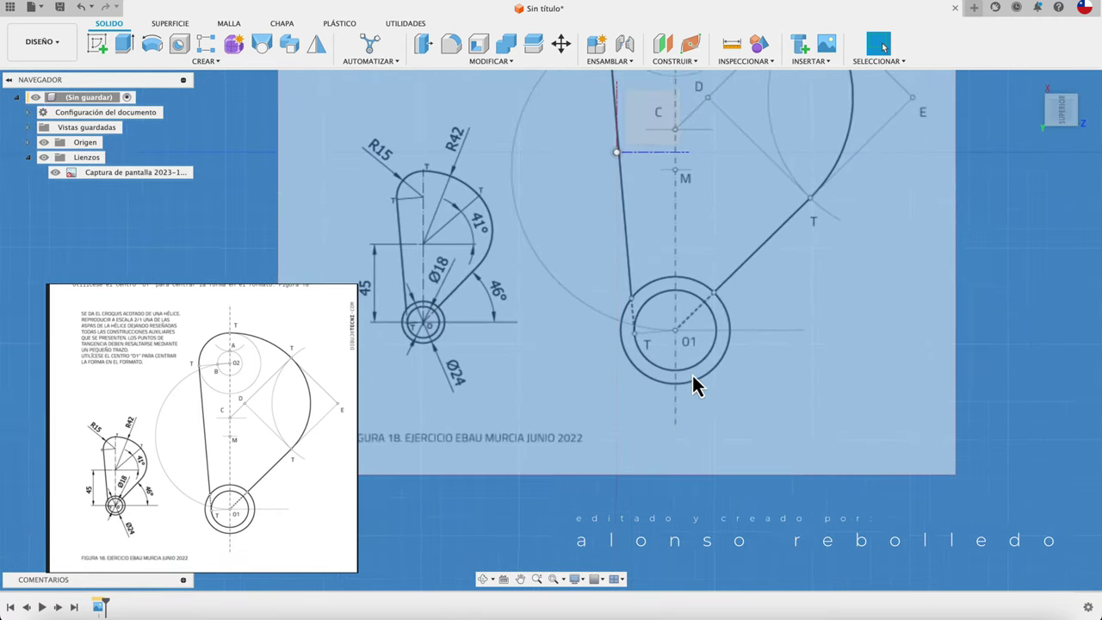
scroll(693, 386, up, 2)
scroll(693, 384, up, 1)
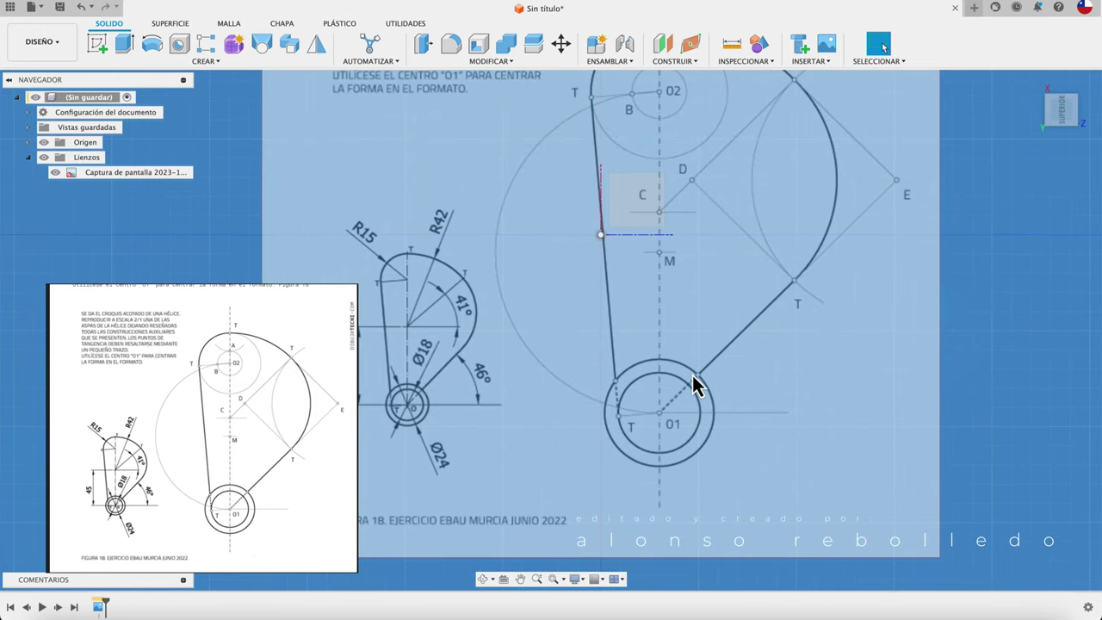
scroll(692, 375, down, 2)
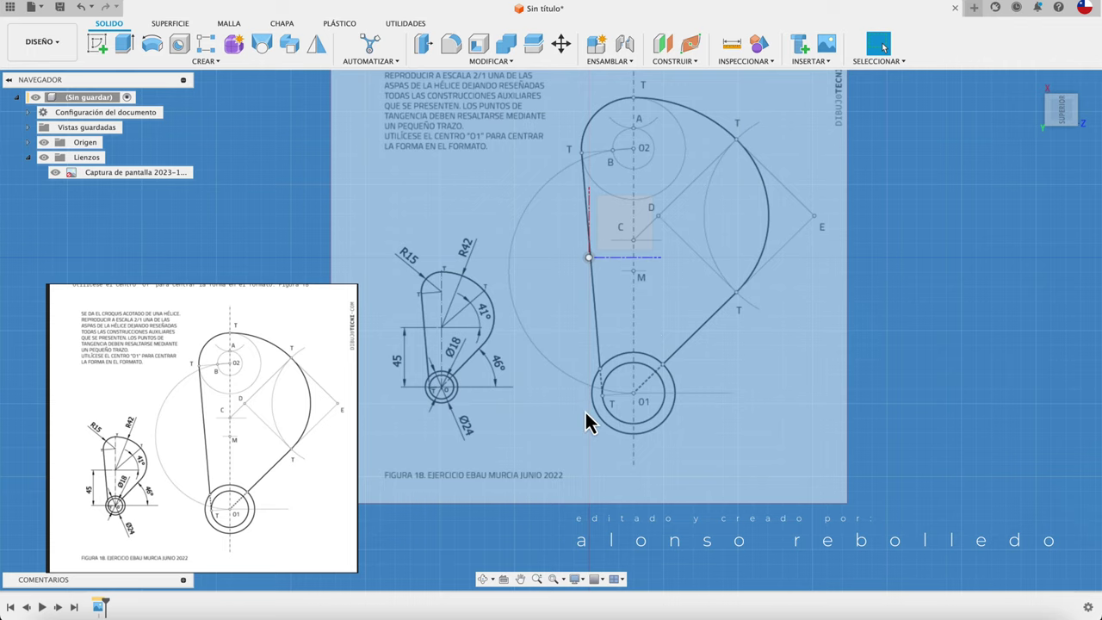
Calibrate the canvas across the outer O1 hub circle's edges to 24 mm
click(158, 177)
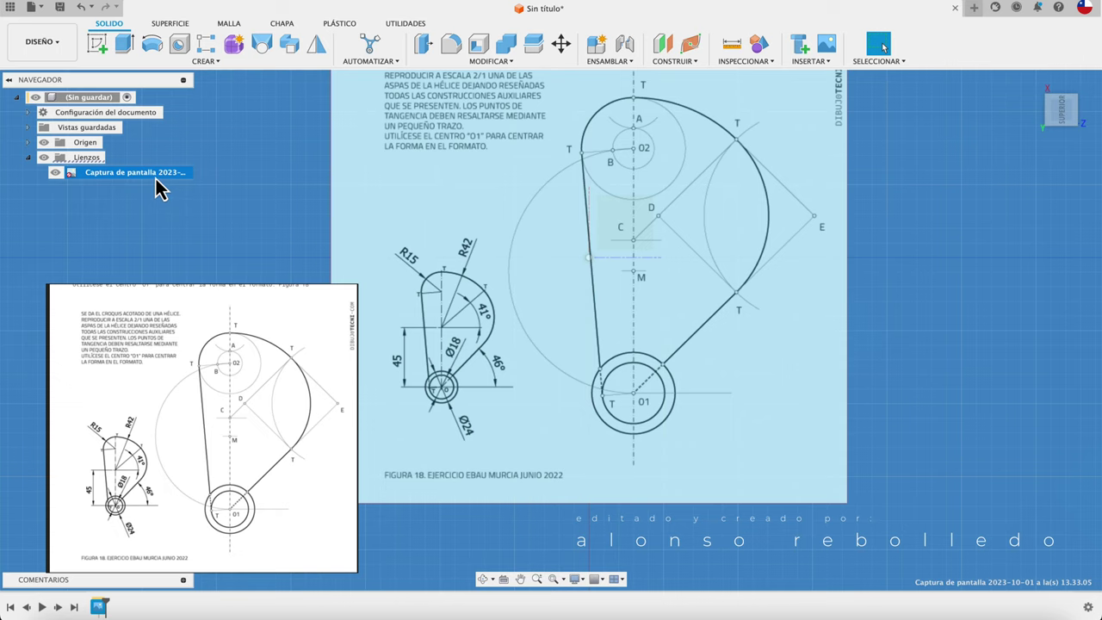
right_click(156, 179)
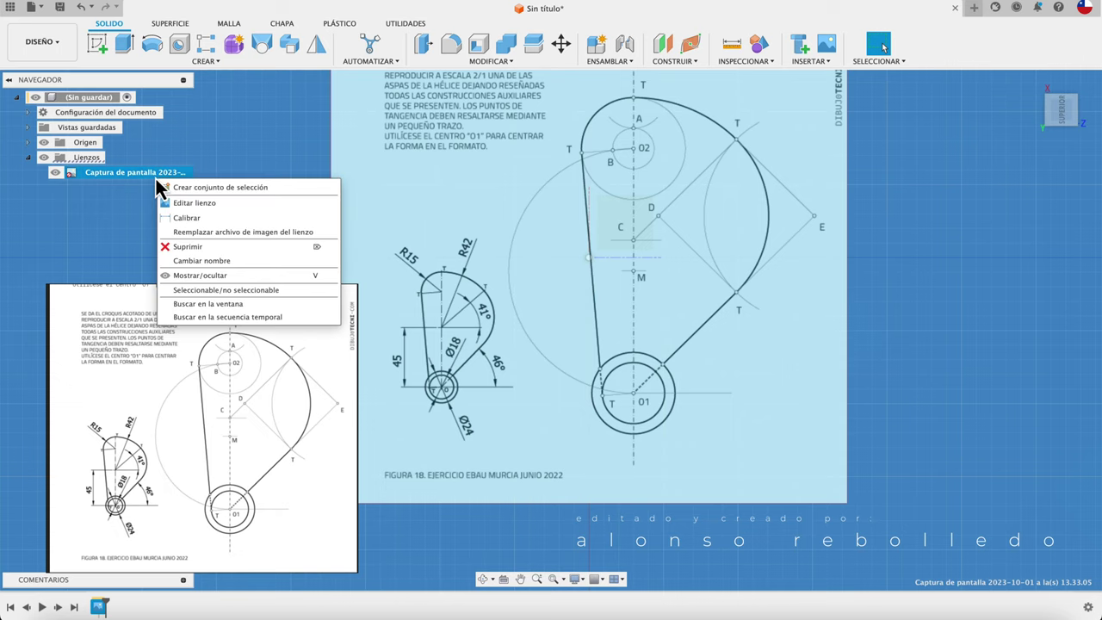
click(186, 219)
scroll(721, 423, up, 3)
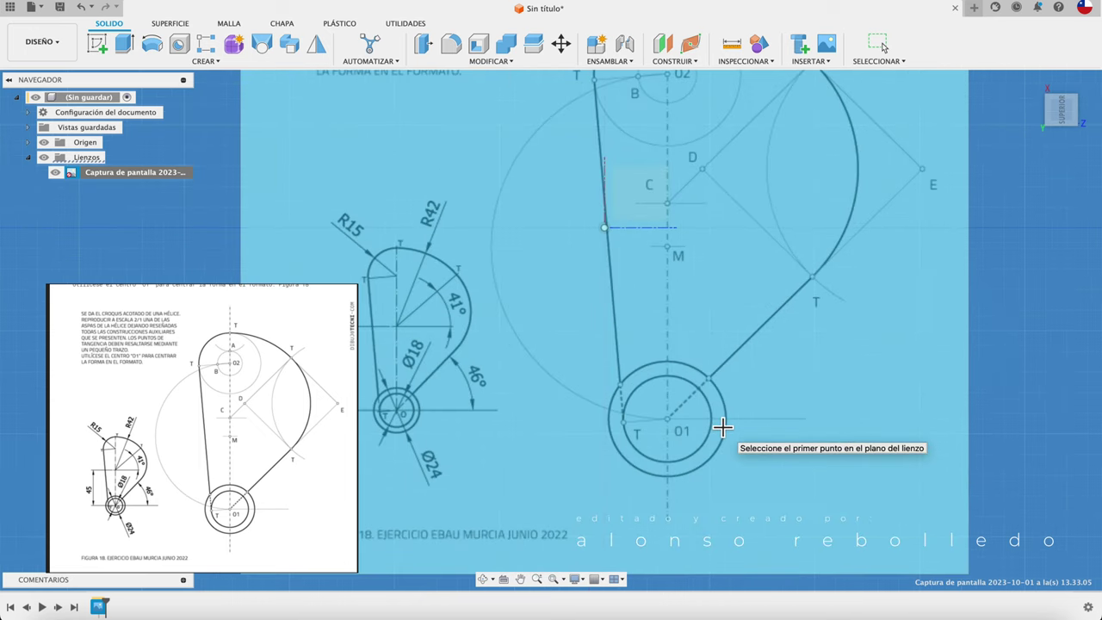
scroll(722, 427, up, 3)
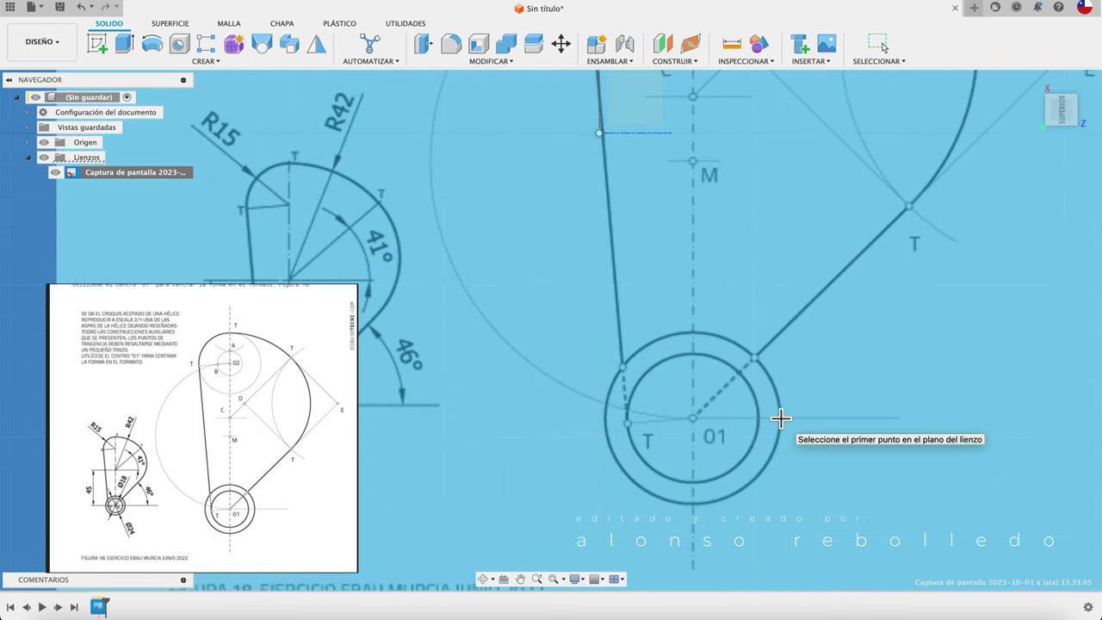
click(780, 419)
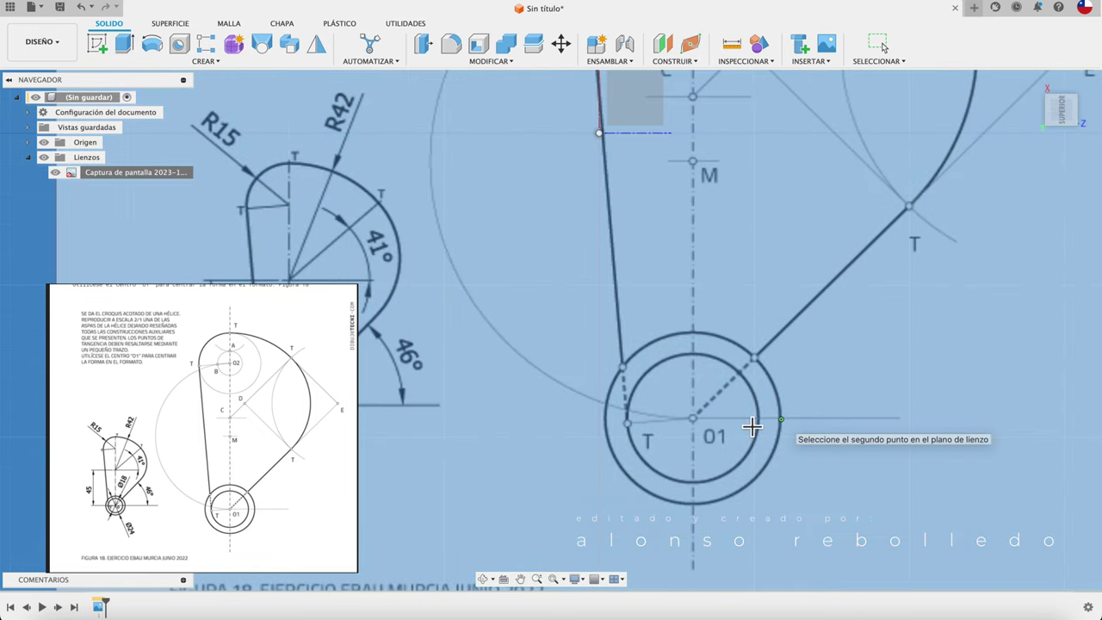
click(607, 420)
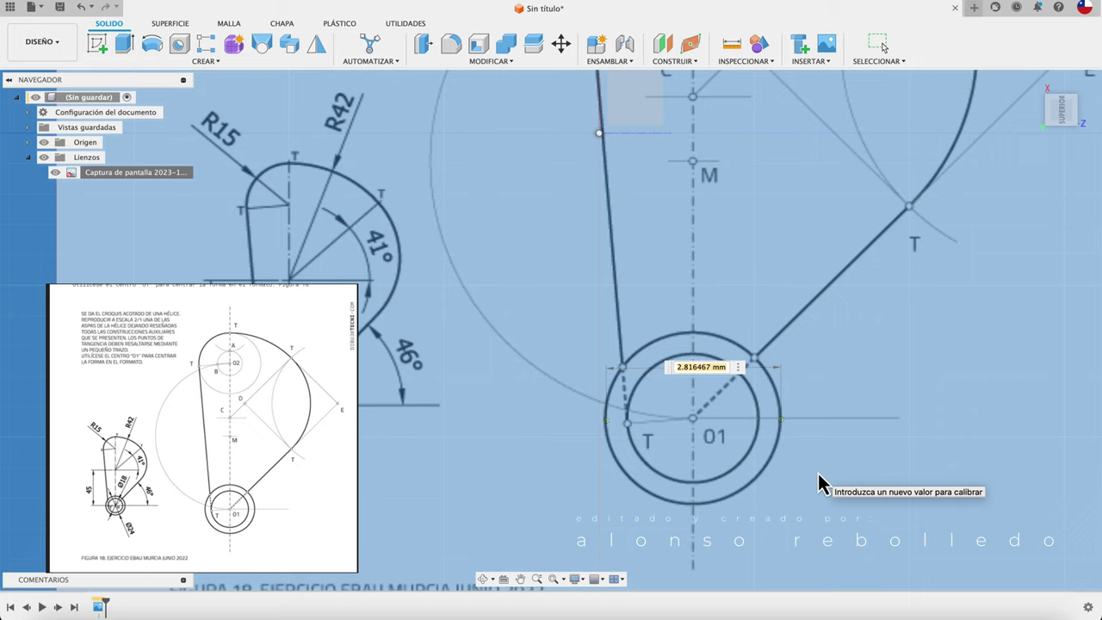
text(24)
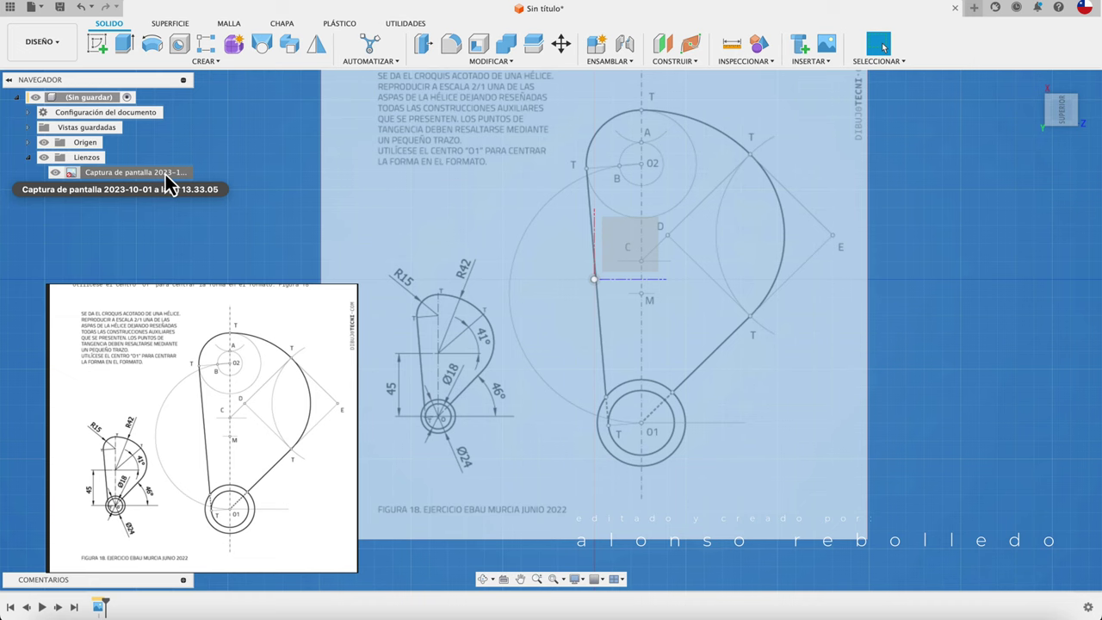
Recalibrate the canvas, re-picking the O1 circle's right and left edges as 24 mm
right_click(168, 183)
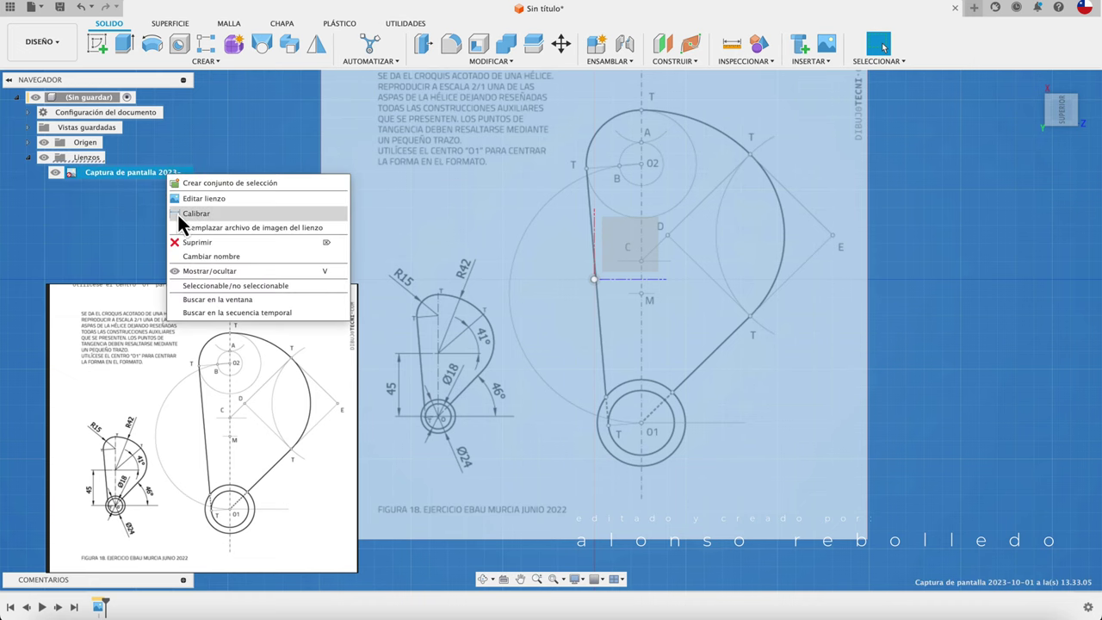
click(201, 213)
scroll(584, 399, up, 2)
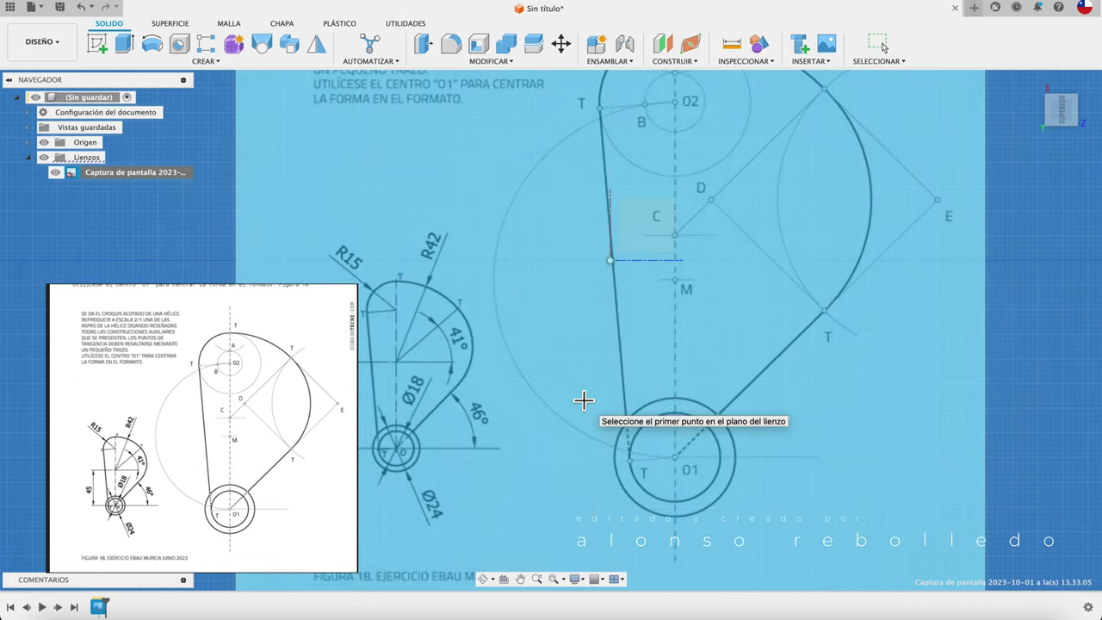
scroll(584, 399, up, 2)
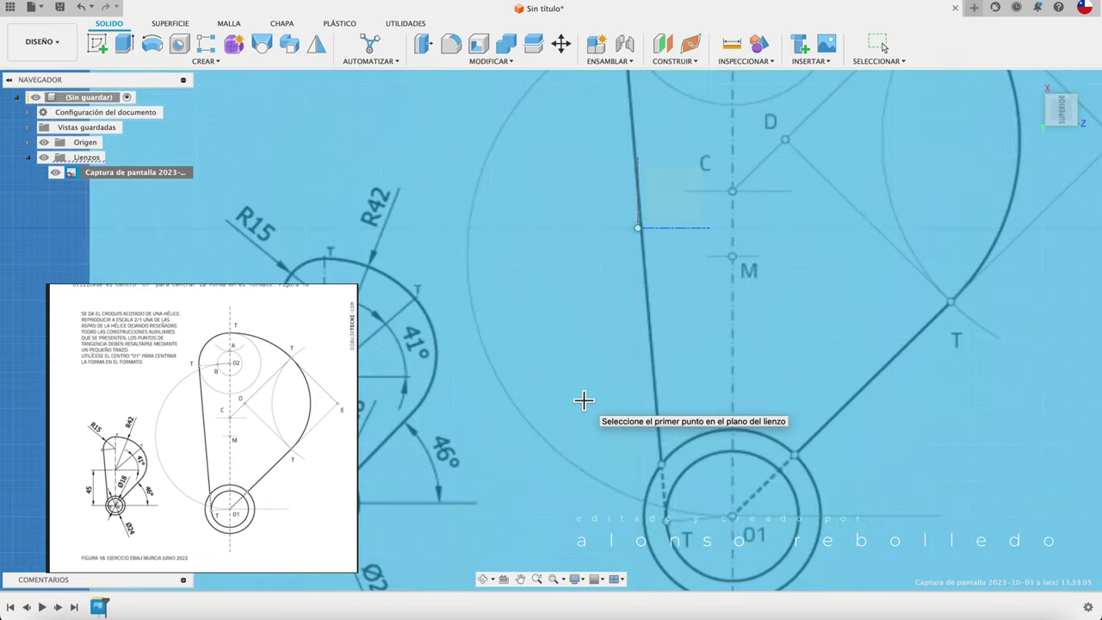
click(802, 484)
click(624, 489)
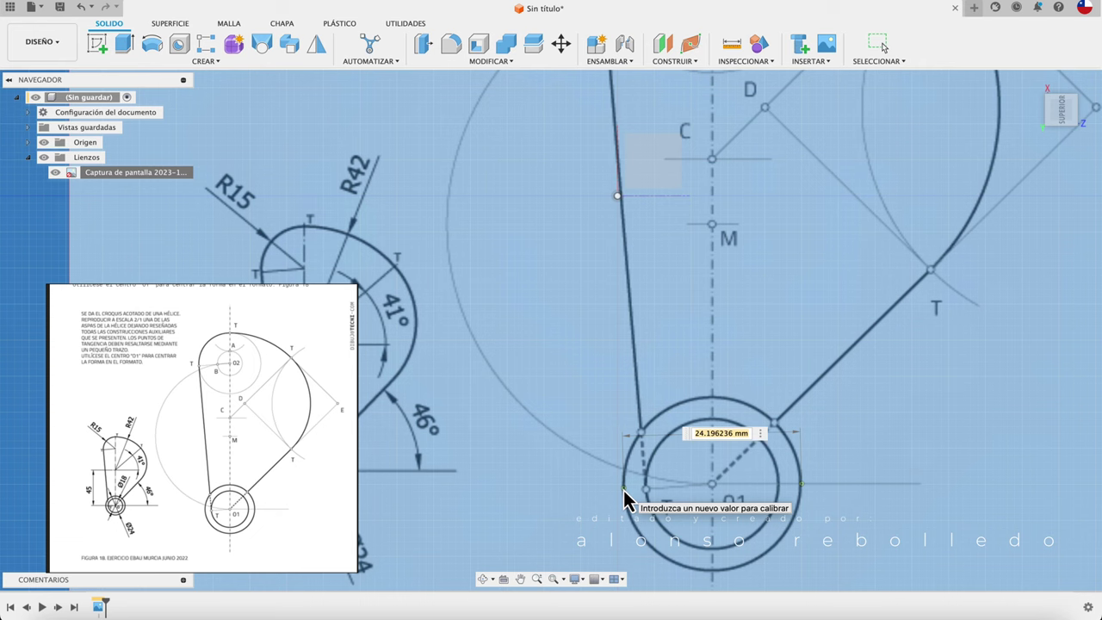
text(24)
key(Return)
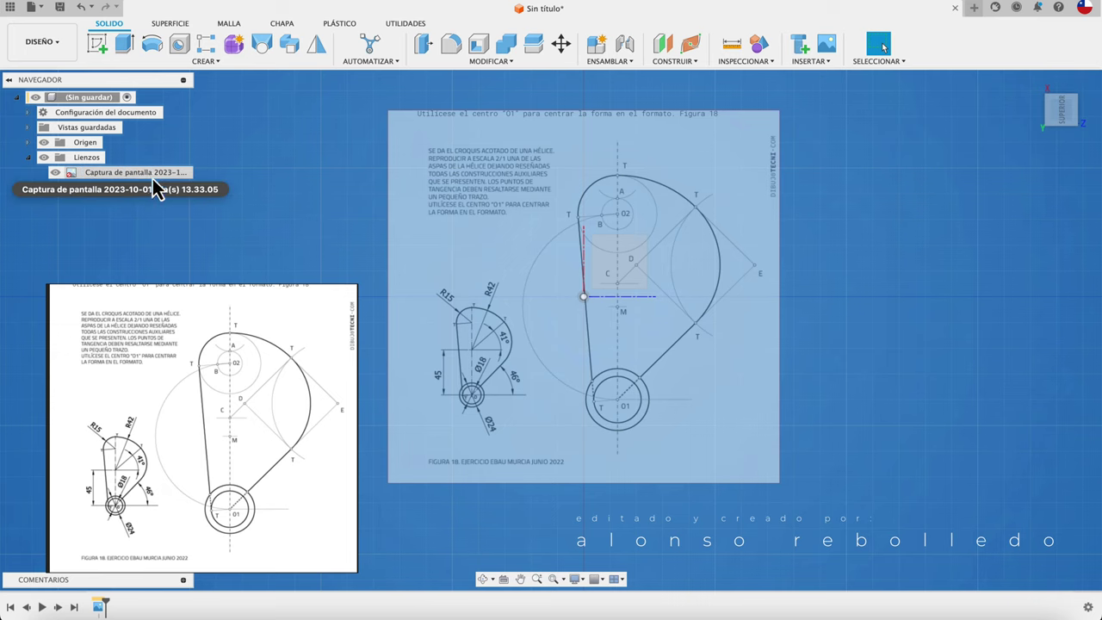
Edit the canvas, dragging it until the O1 hub centre sits on the origin
right_click(143, 173)
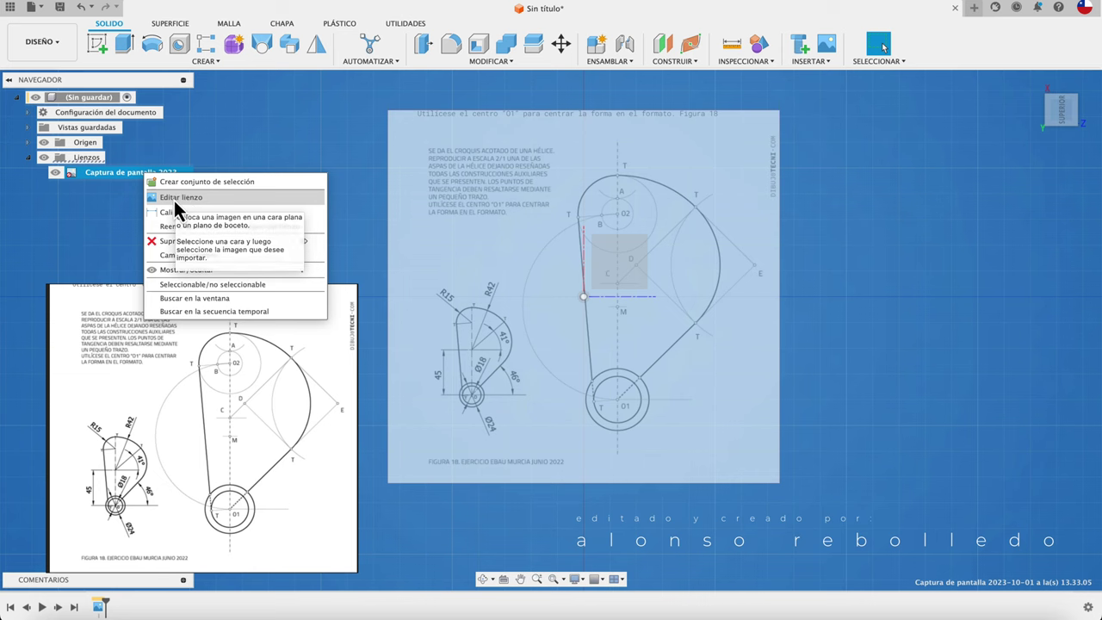
click(177, 199)
drag(602, 287, 568, 185)
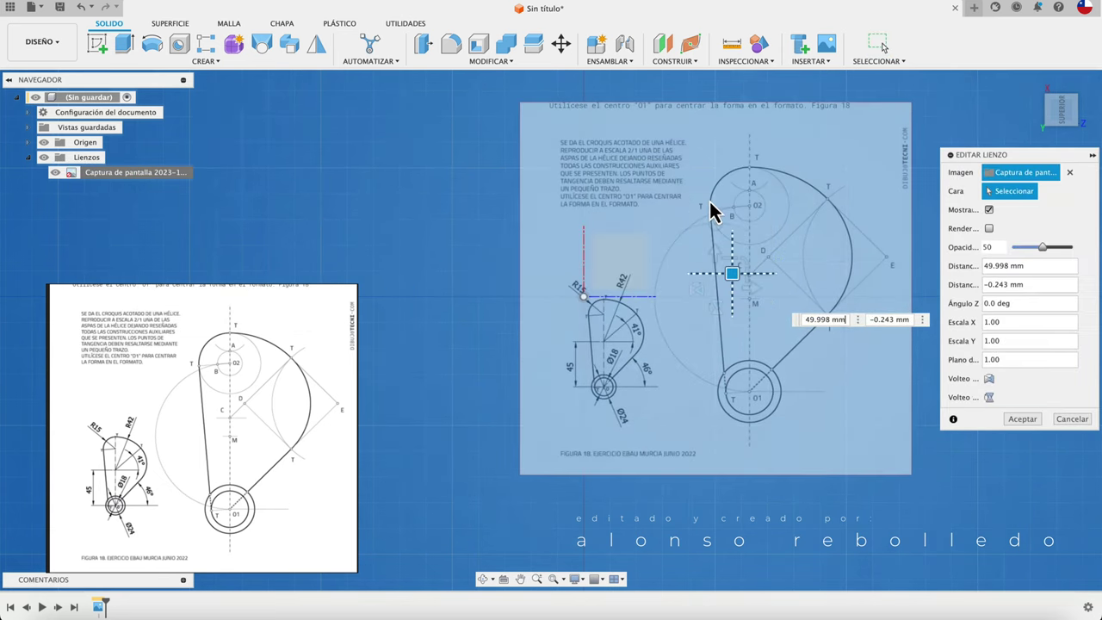
scroll(561, 216, up, 2)
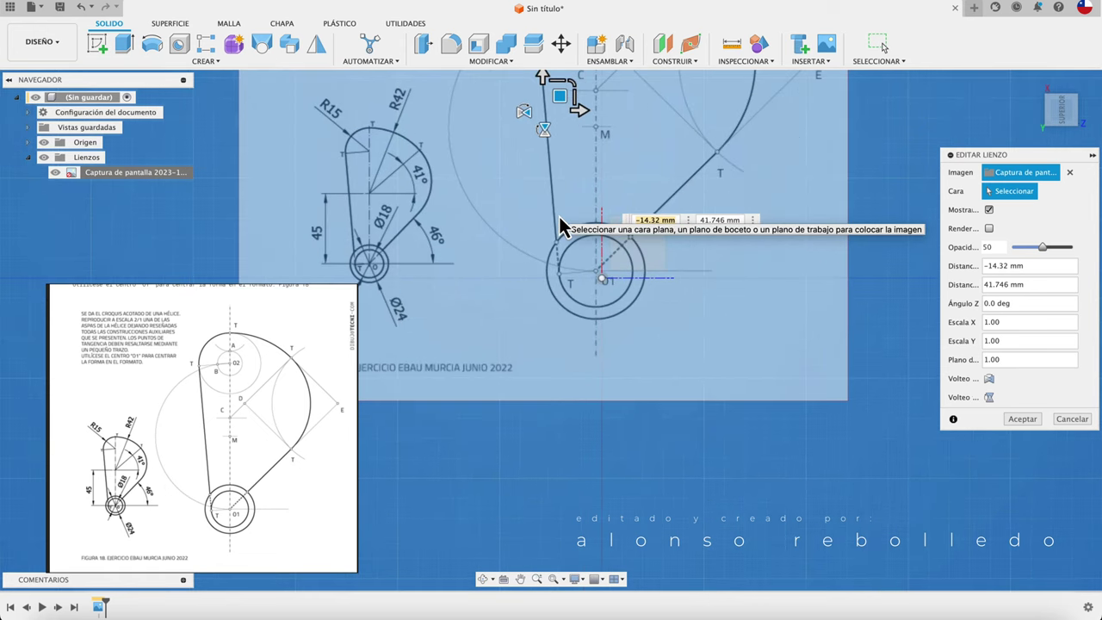
scroll(559, 219, up, 2)
scroll(558, 222, up, 2)
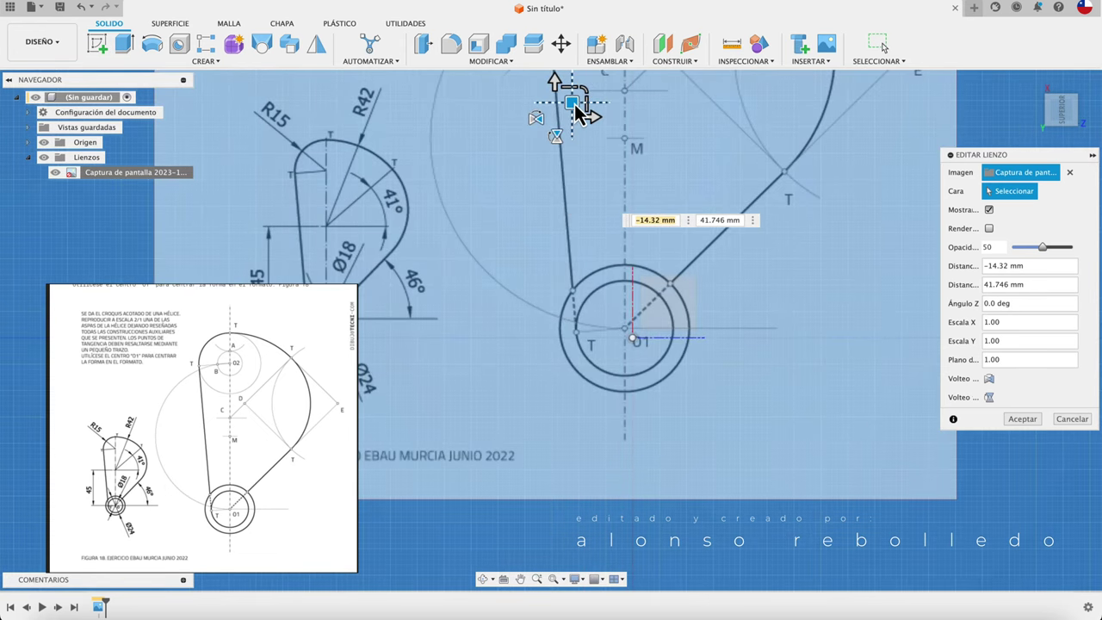
drag(577, 108, 586, 118)
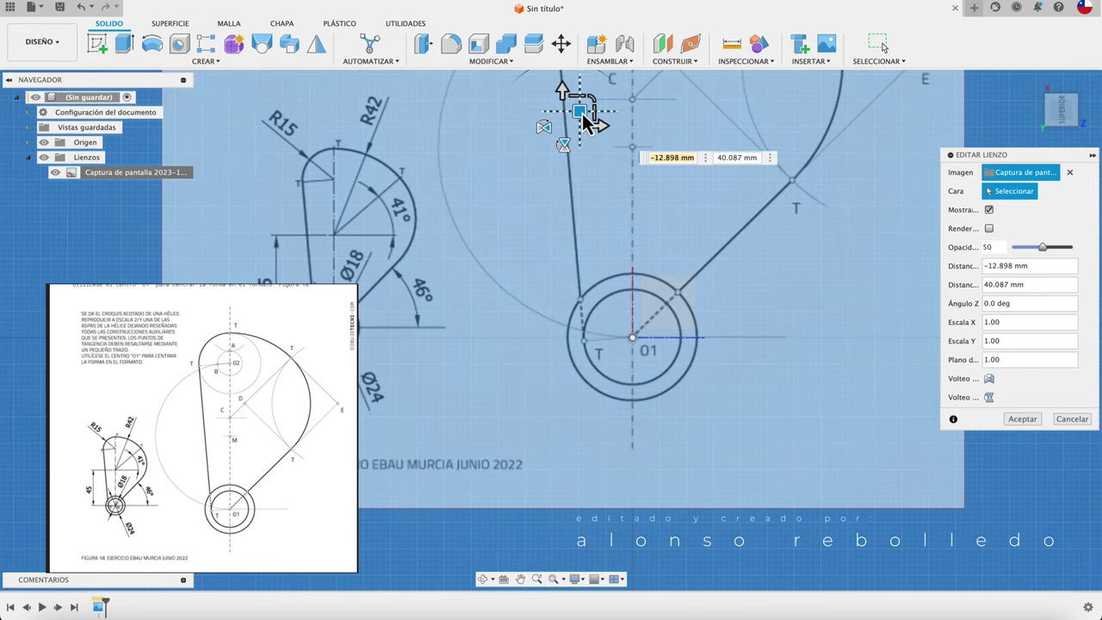
click(1021, 419)
scroll(841, 492, down, 5)
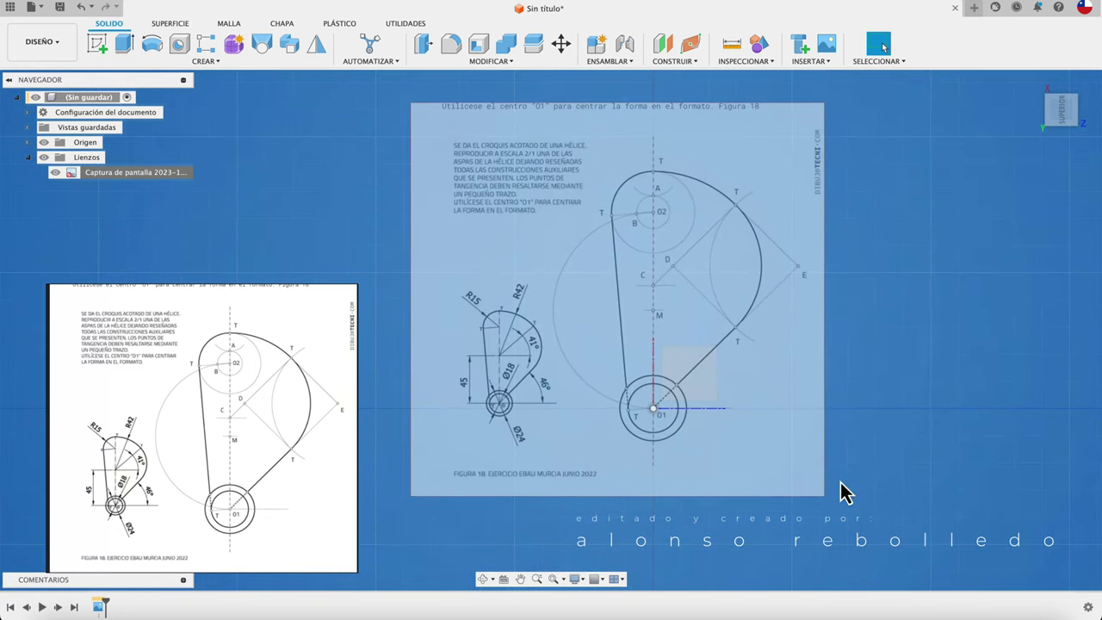
scroll(775, 365, up, 2)
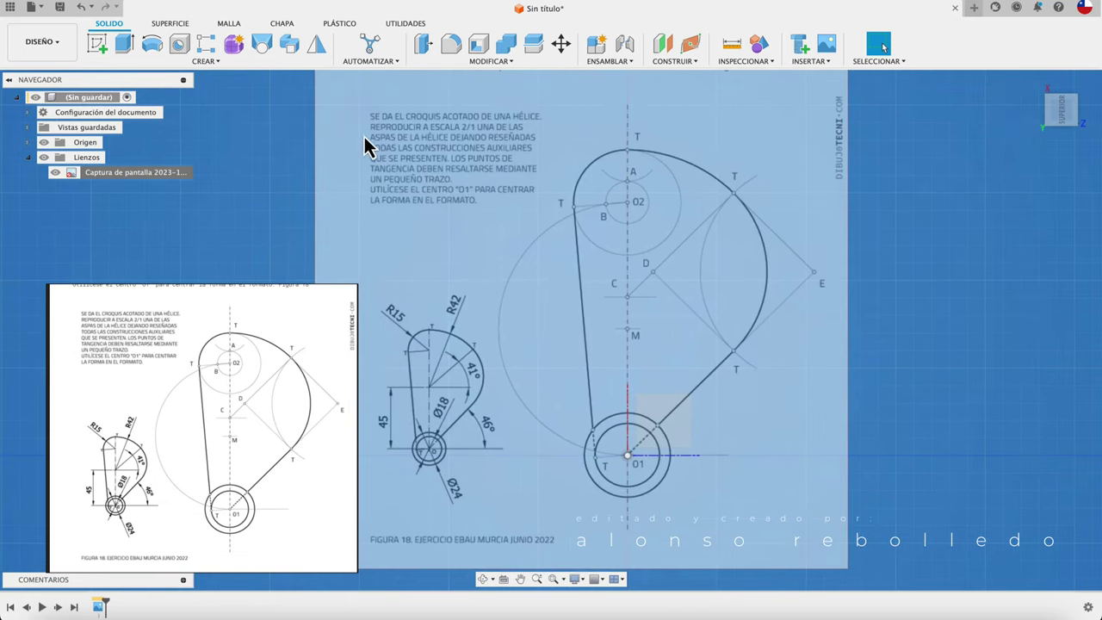
Create a new component named HELICE
click(597, 43)
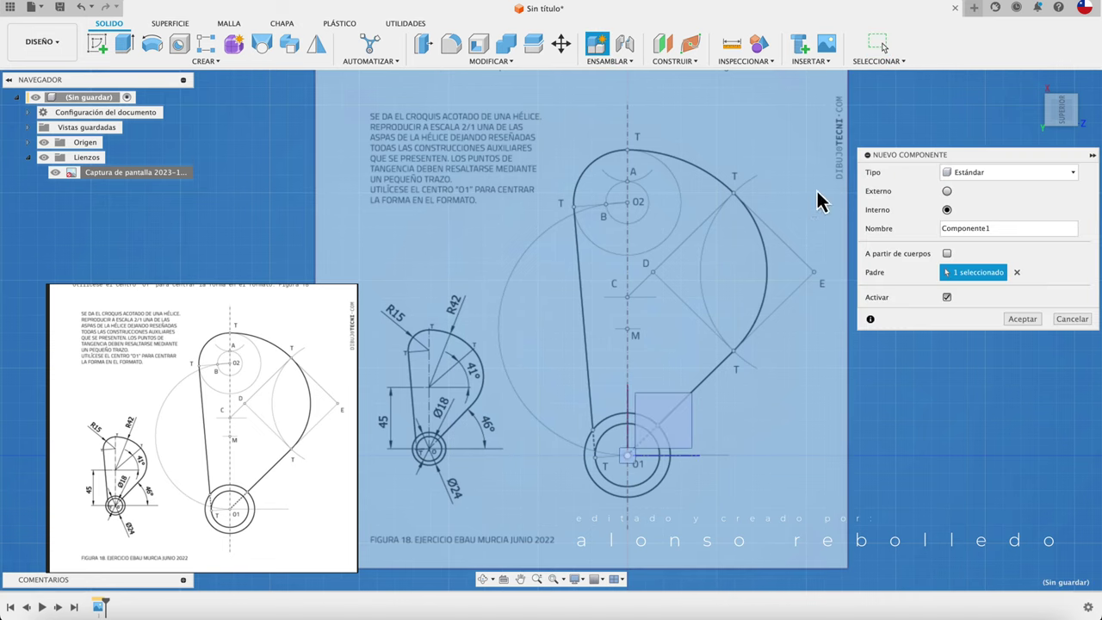
double_click(994, 228)
key(BackSpace)
text(HELICE)
click(1021, 318)
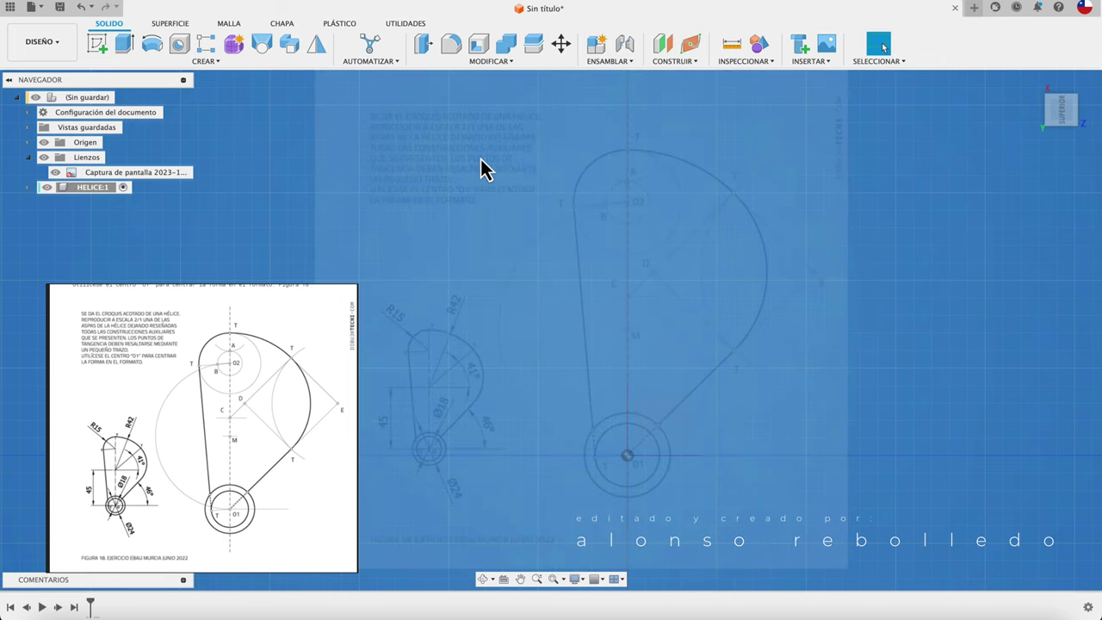
Sketch a 24 mm diameter circle at the origin on the top plane and finish the sketch
click(99, 48)
click(680, 426)
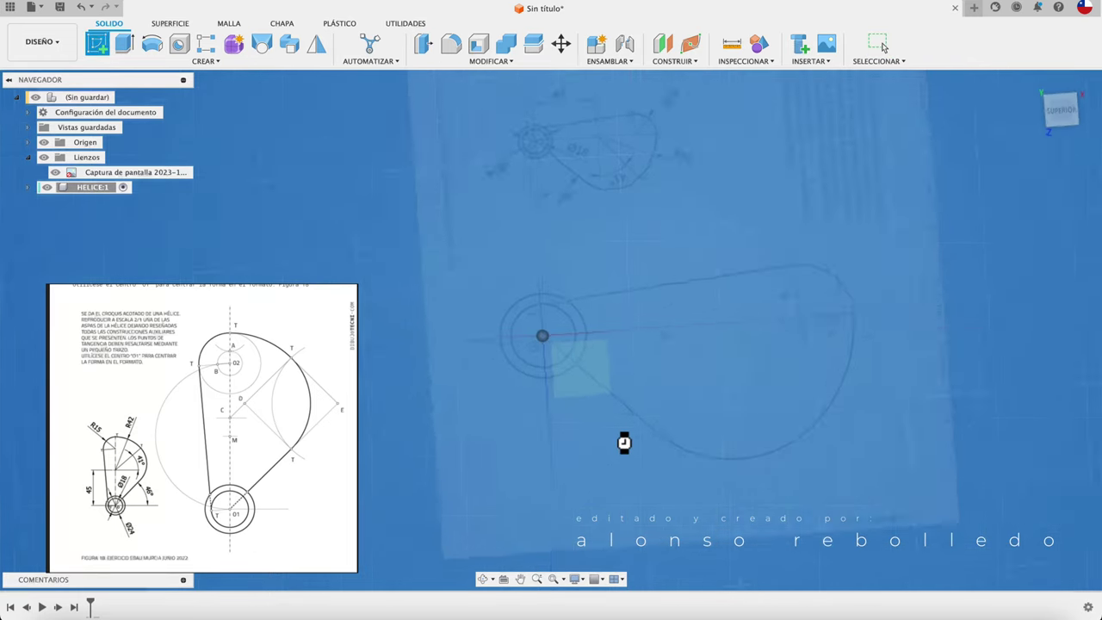
scroll(549, 312, up, 3)
key(c)
click(551, 330)
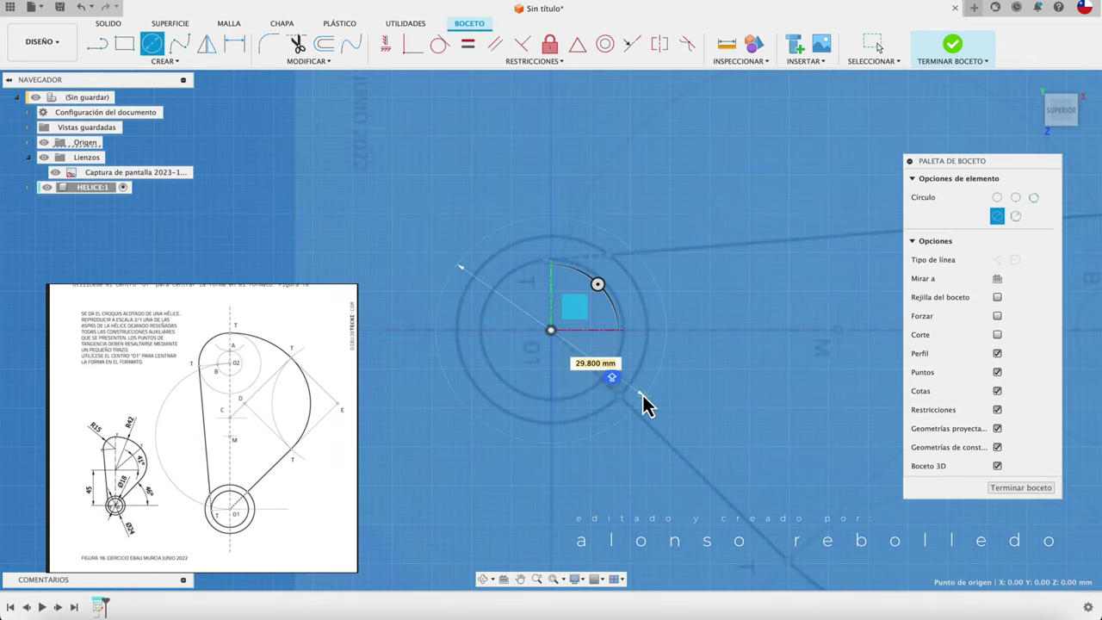
text(24)
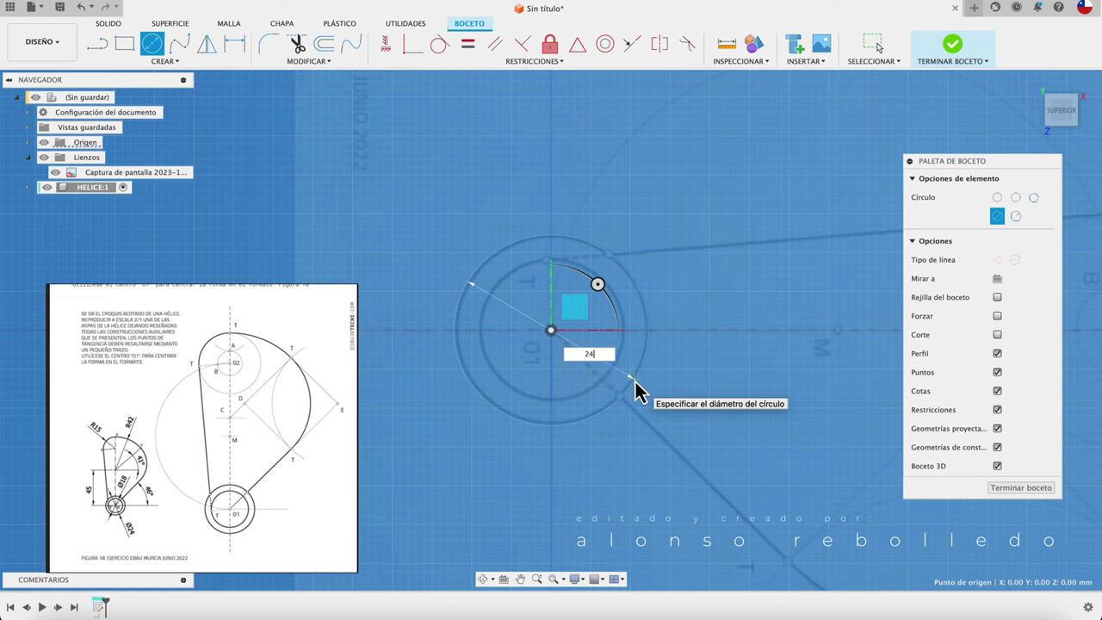
key(Return)
key(Escape)
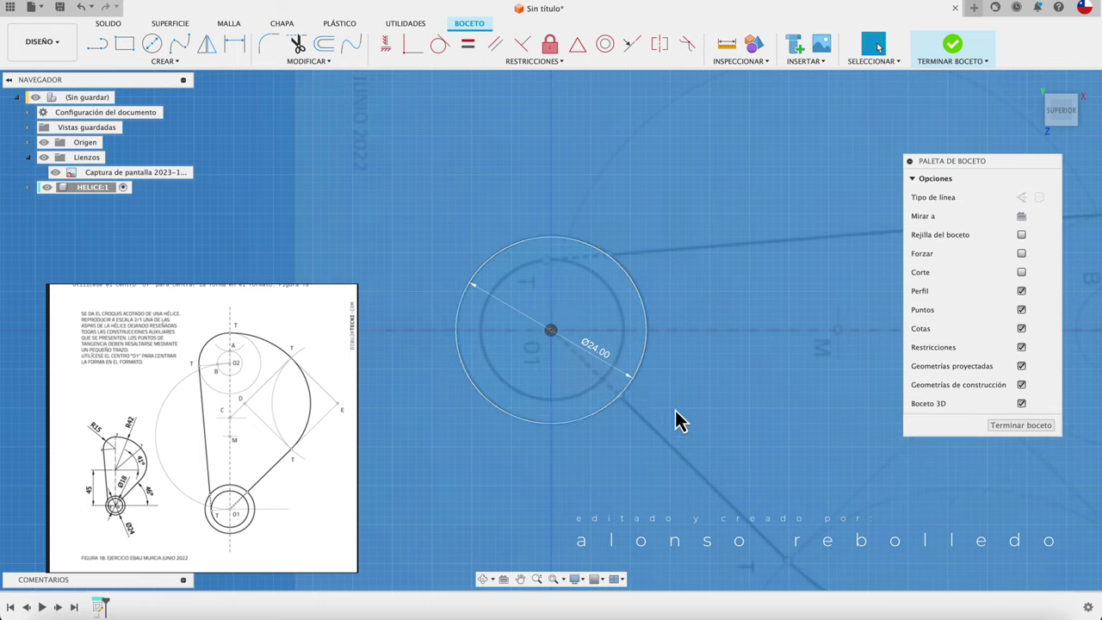
click(952, 45)
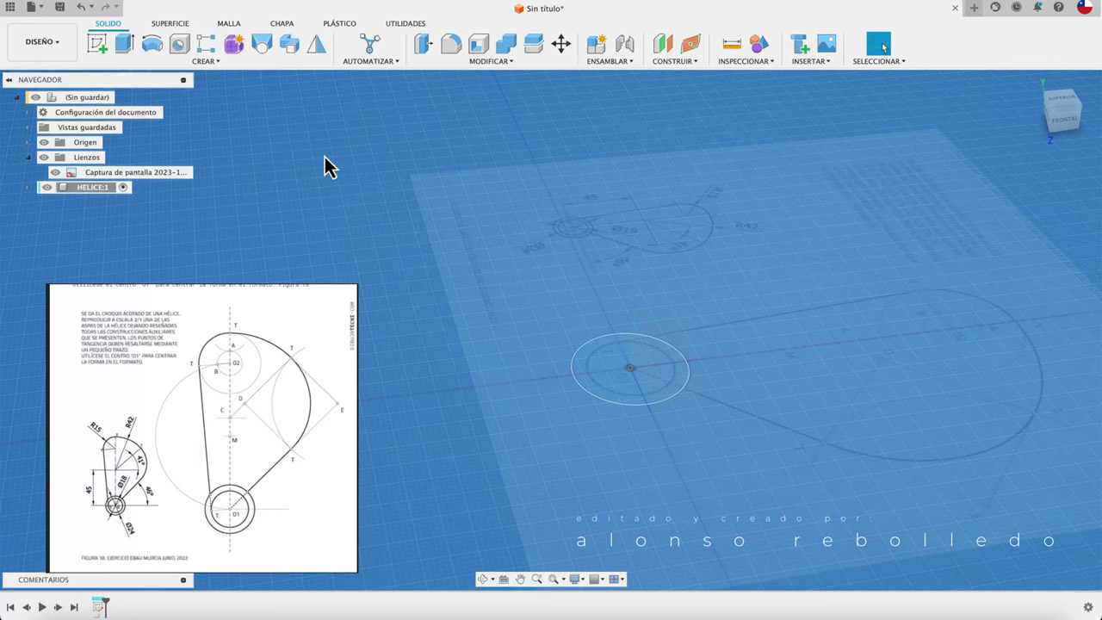
Extrude the Ø24 circle upward 24 mm into a cylinder
click(127, 45)
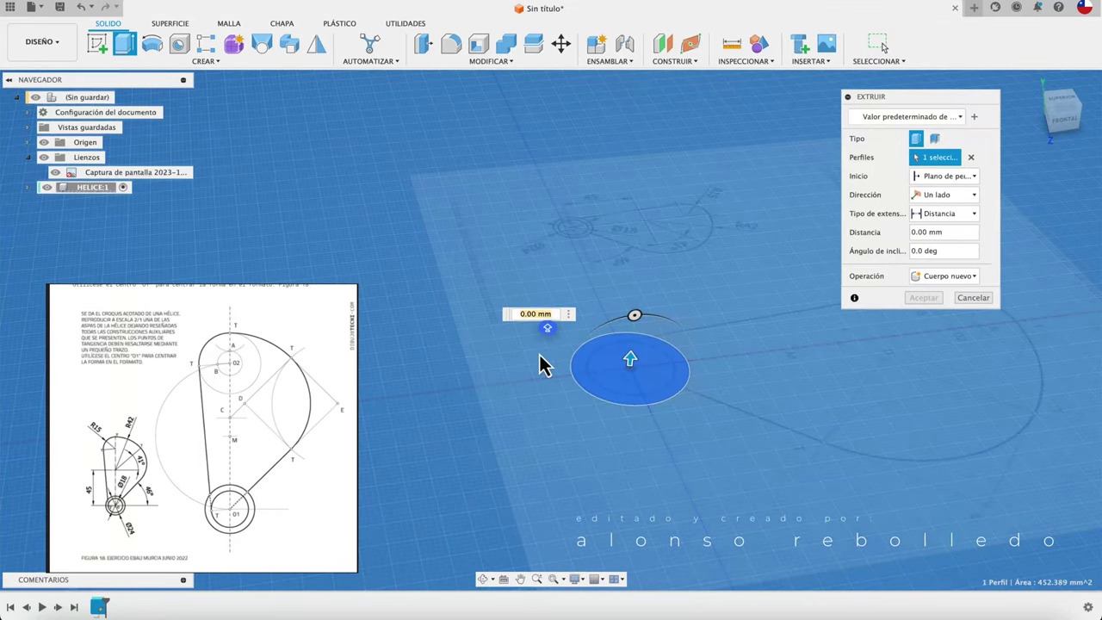
drag(631, 362, 663, 269)
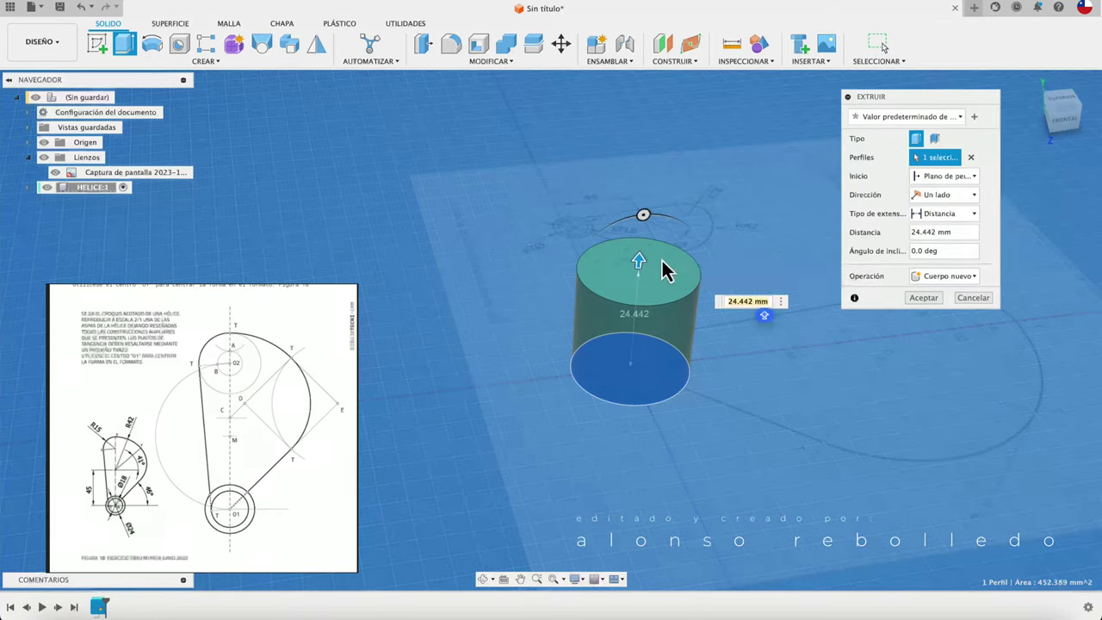
text(24)
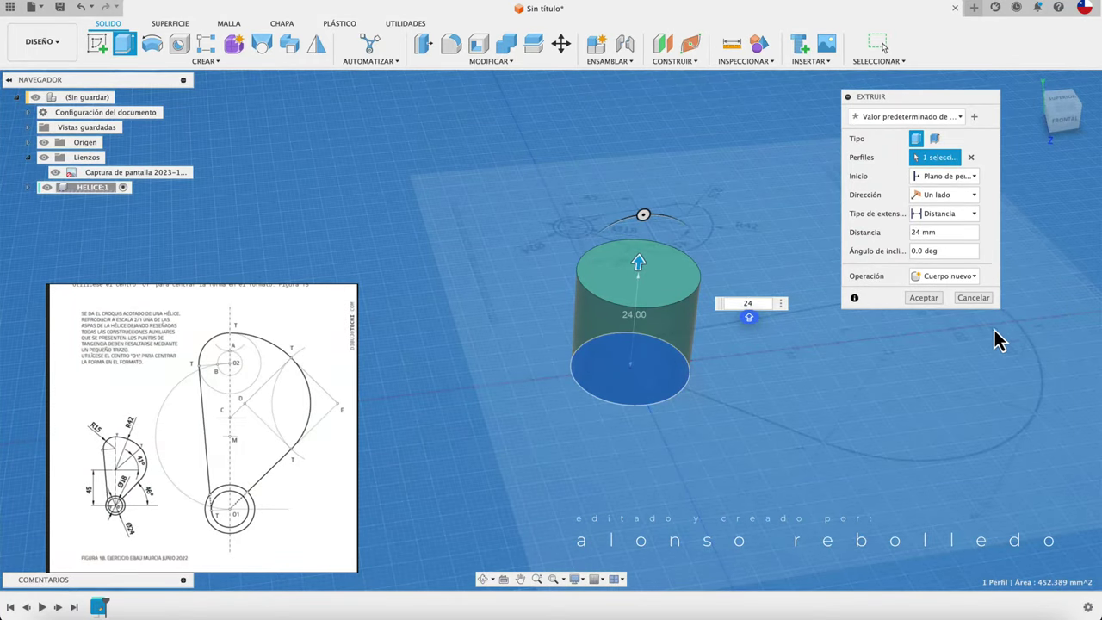
click(923, 297)
shift+middle_drag(631, 241, 495, 161)
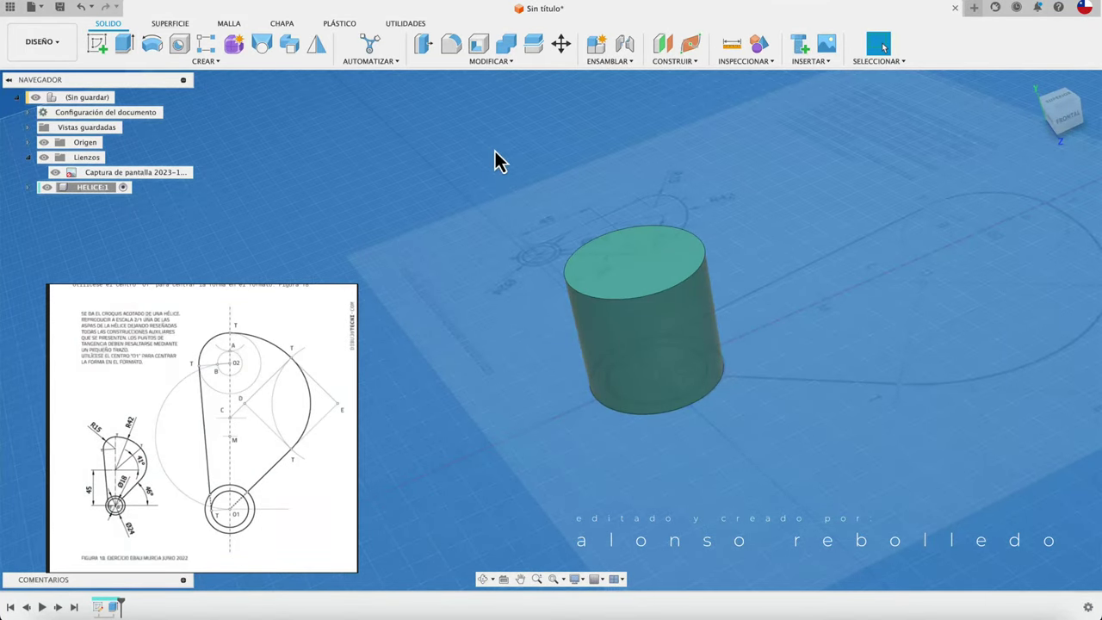
click(452, 47)
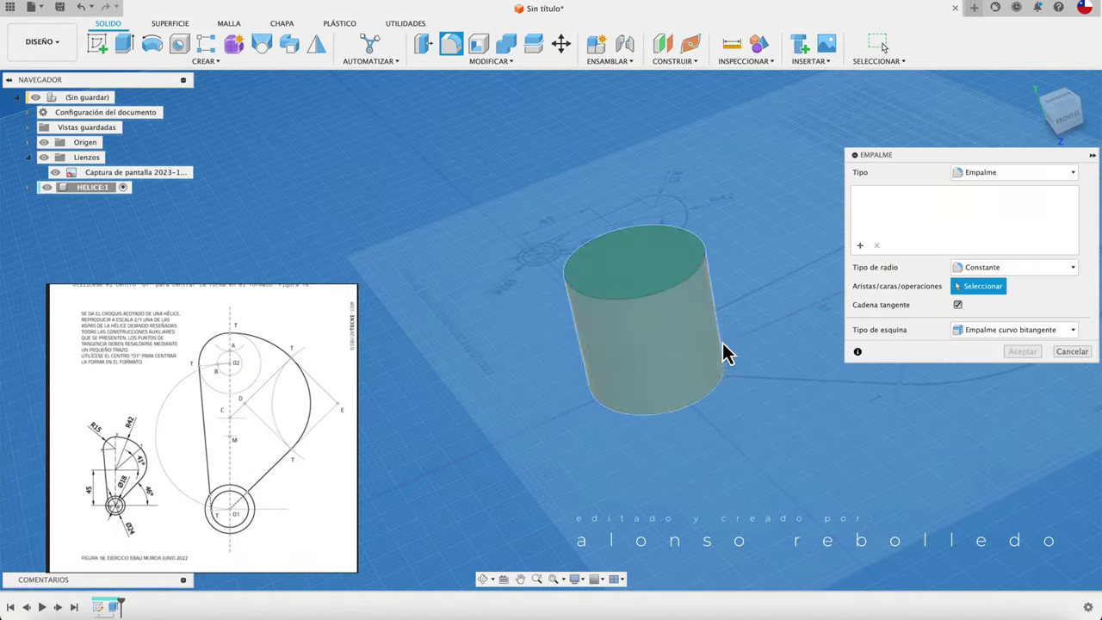
Fillet the cylinder's top edge with a 12 mm radius to form a dome
click(701, 260)
drag(709, 257, 694, 271)
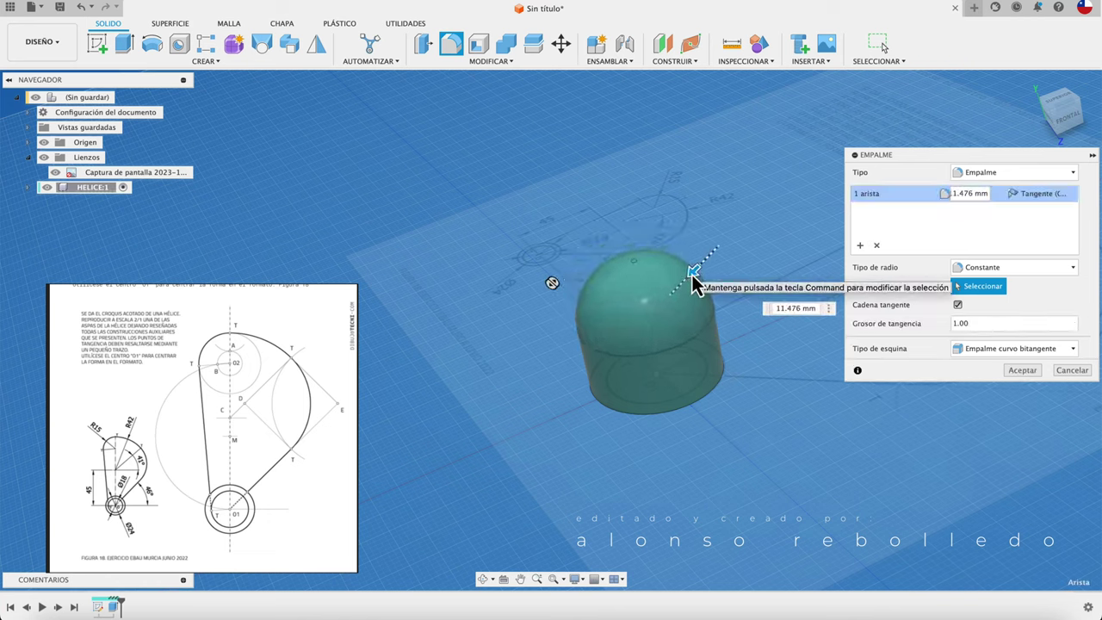
text(12)
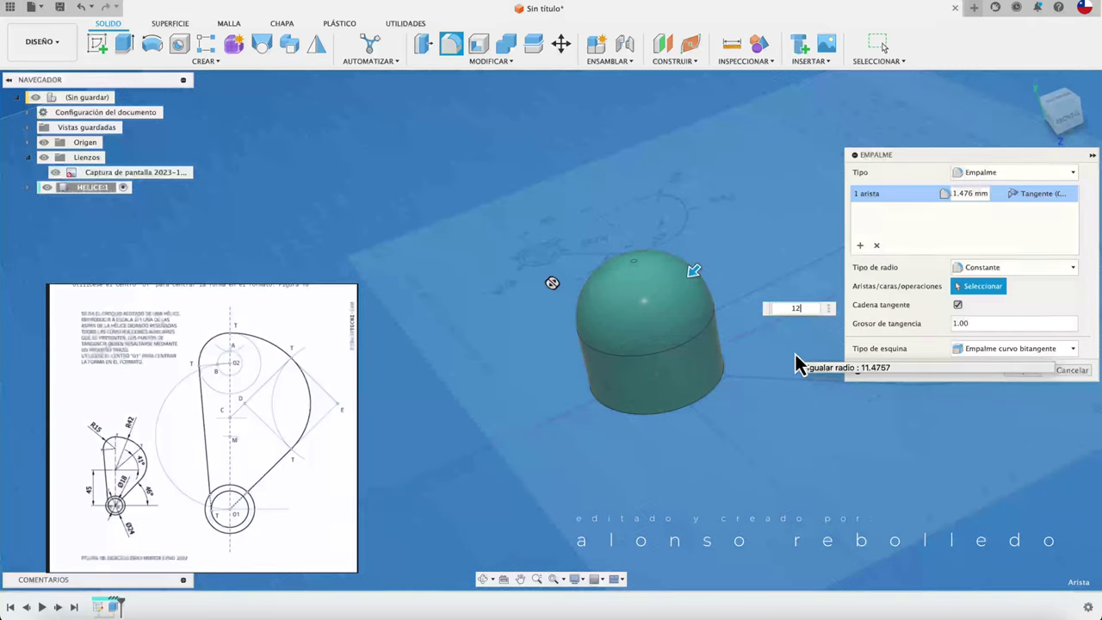
click(1022, 370)
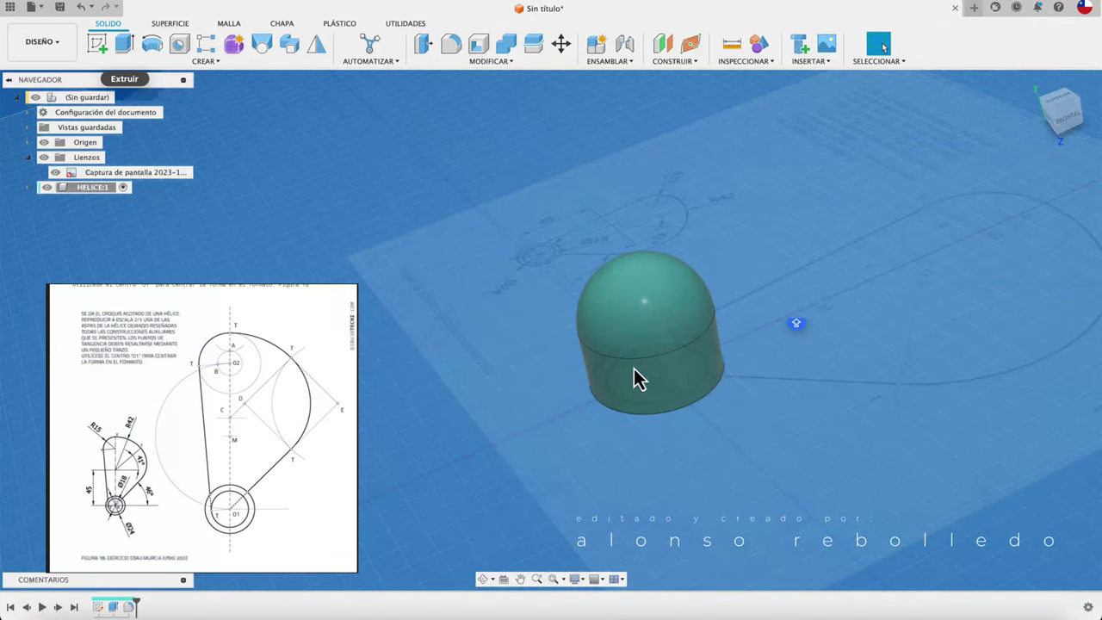
shift+middle_drag(635, 376, 397, 138)
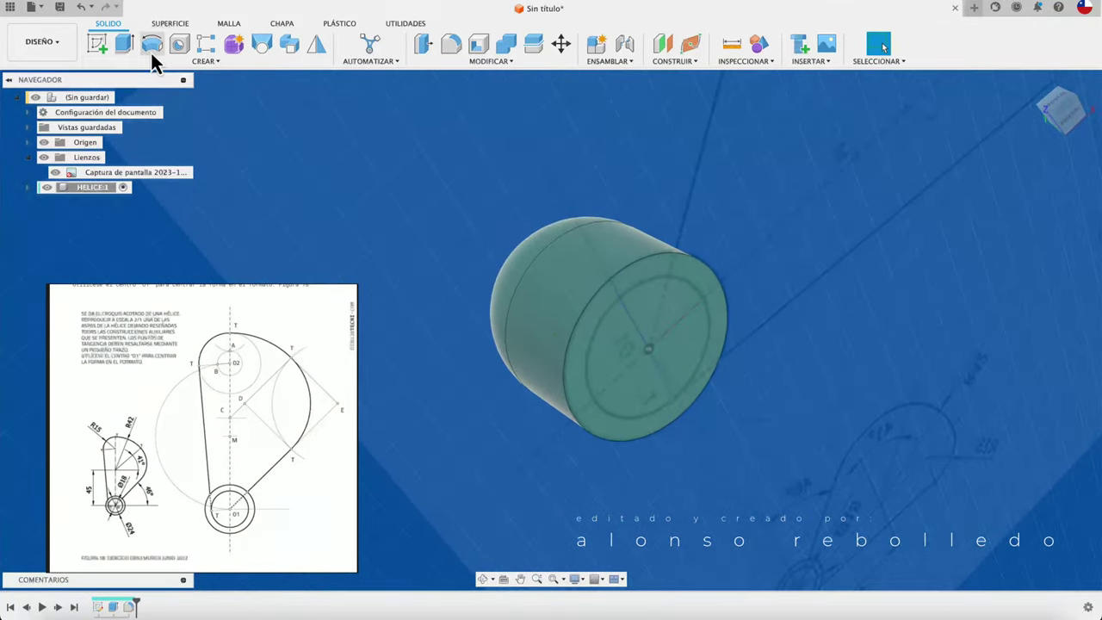
Shell the hub through its flat end face with a 3 mm inner thickness
click(478, 43)
click(699, 357)
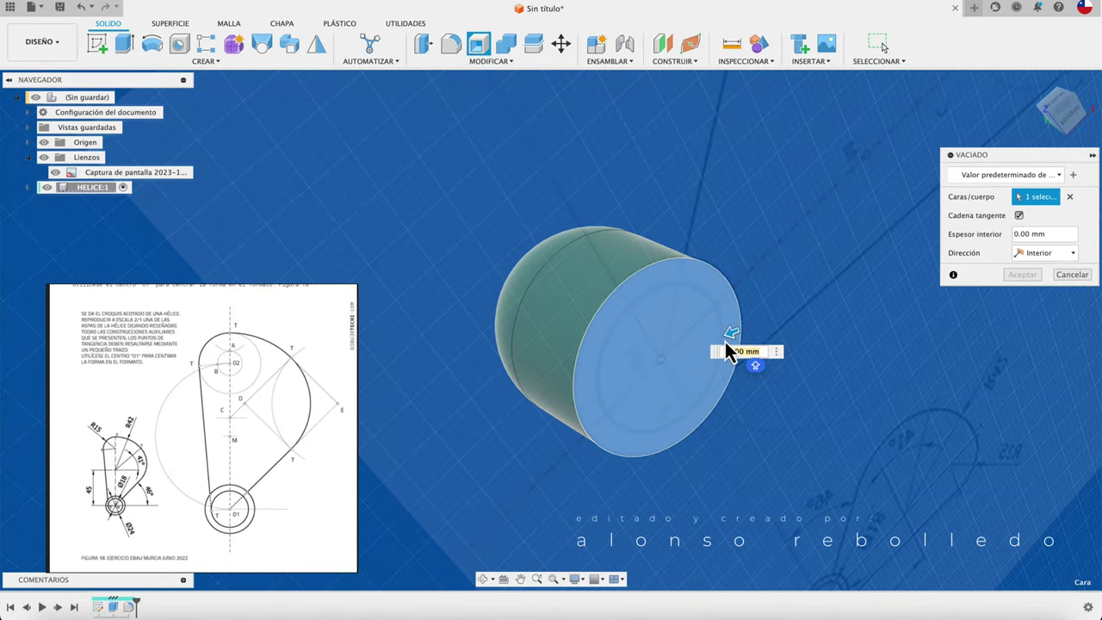
drag(733, 335, 712, 336)
text(3)
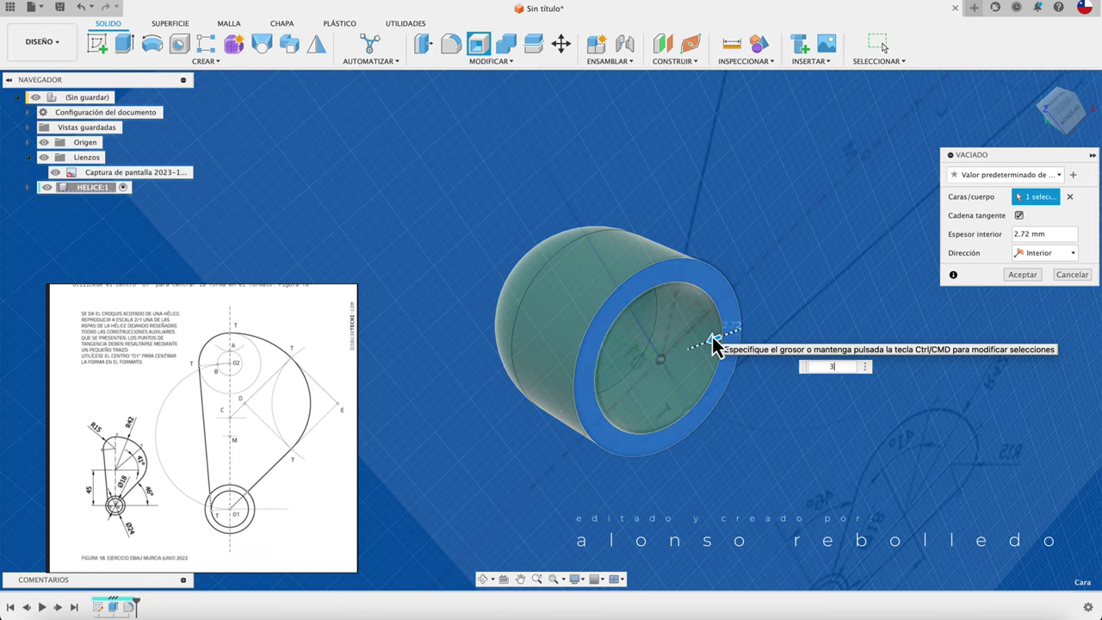
click(1022, 277)
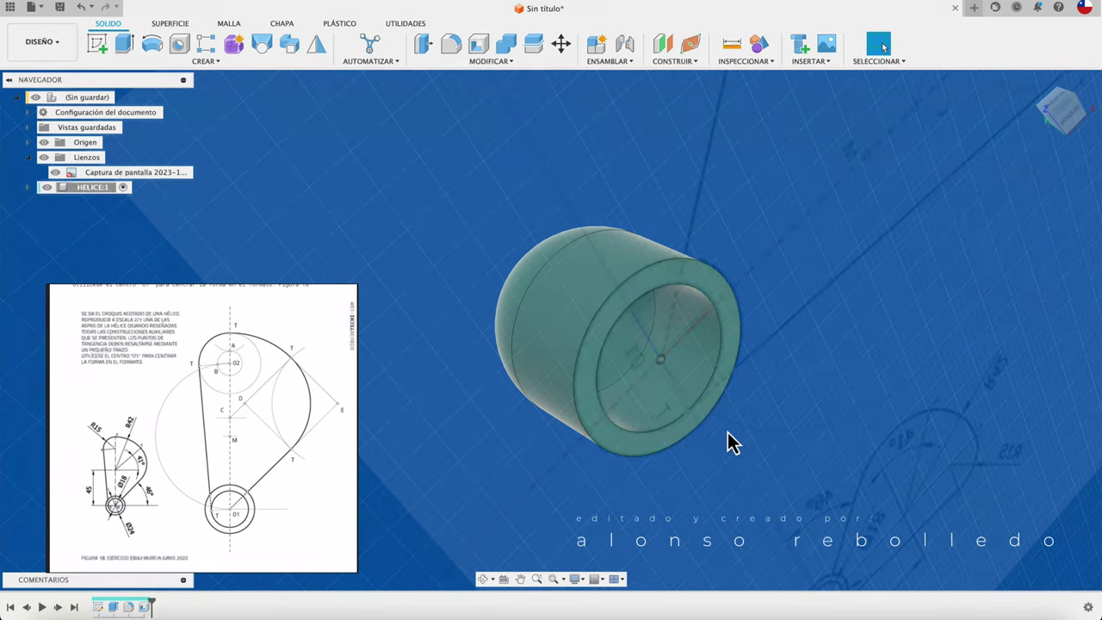
shift+scroll(727, 432, down, 10)
mouse_move(720, 413)
shift+middle_down()
mouse_move(485, 369)
mouse_move(445, 285)
shift+middle_up()
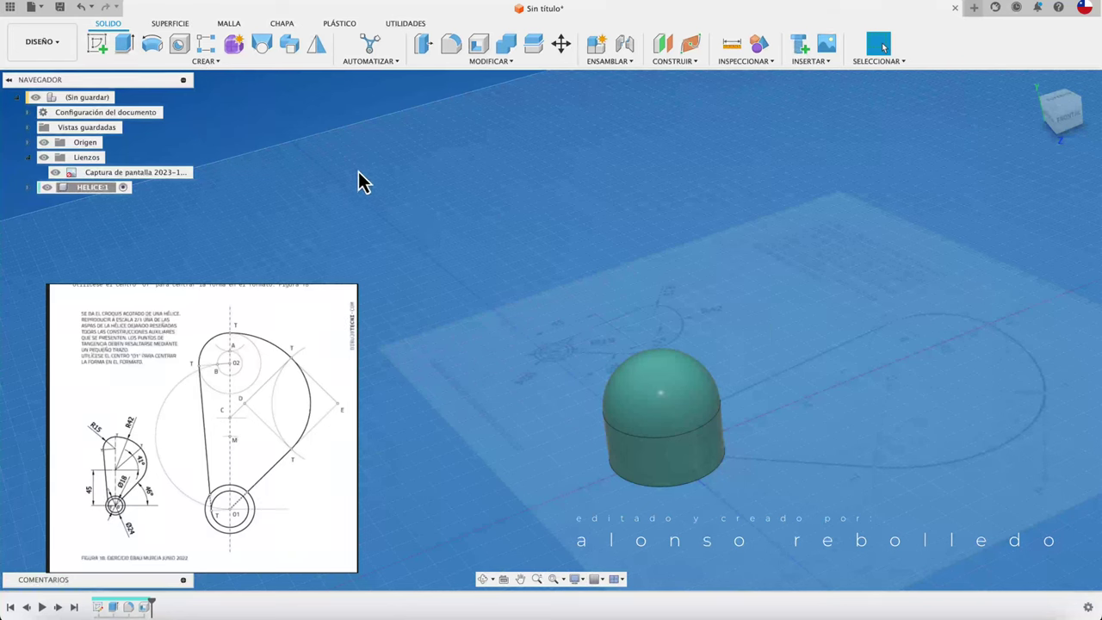
Activate the root (Sin guardar) component and start a sketch on the reference drawing's plane, turned level
click(84, 96)
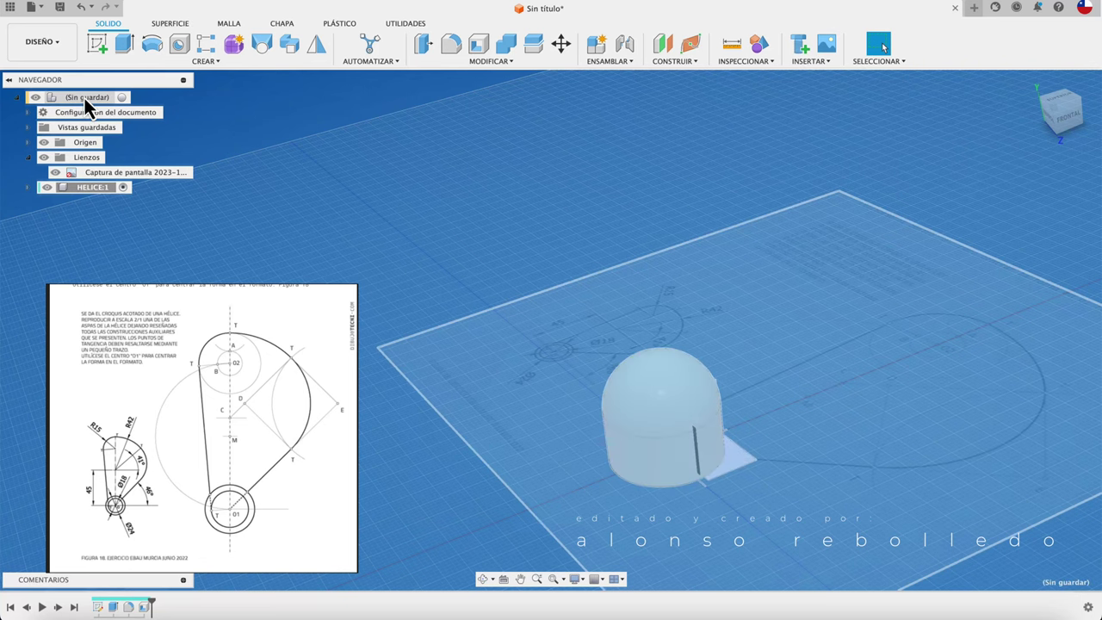
click(121, 97)
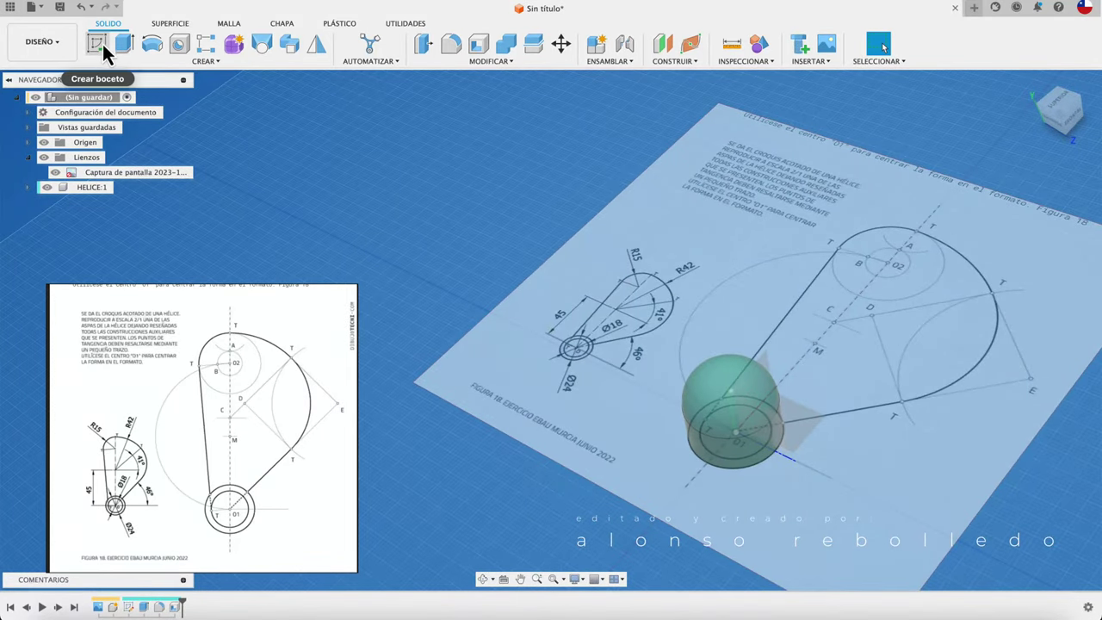
click(101, 43)
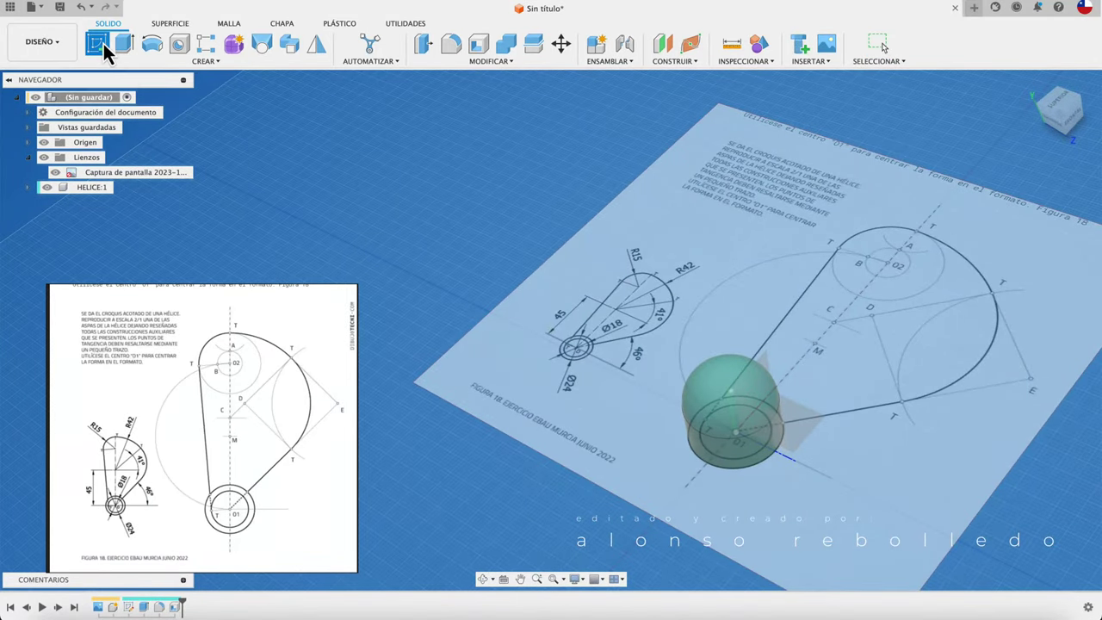
click(805, 410)
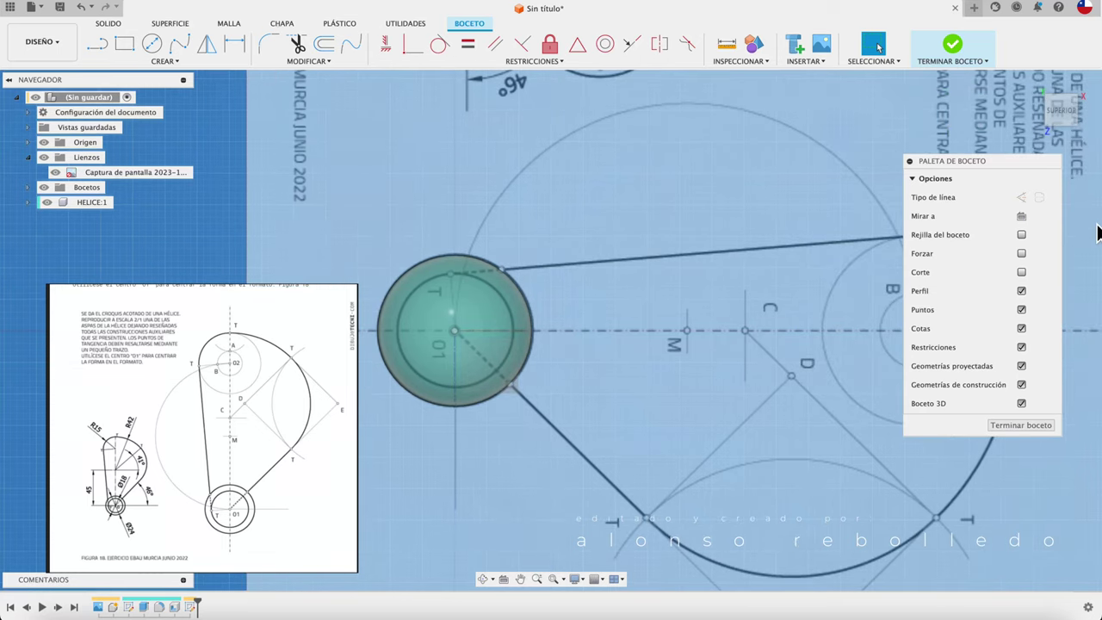
click(1083, 90)
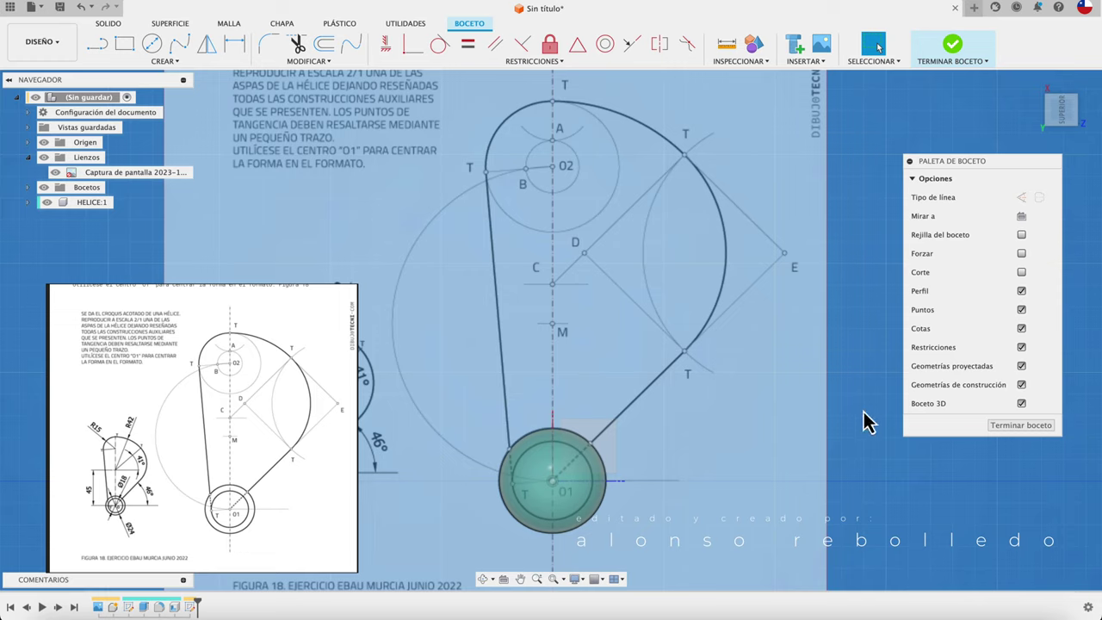
Close the current sketch, set the reference canvas opacity to 26, and begin another sketch
click(1020, 426)
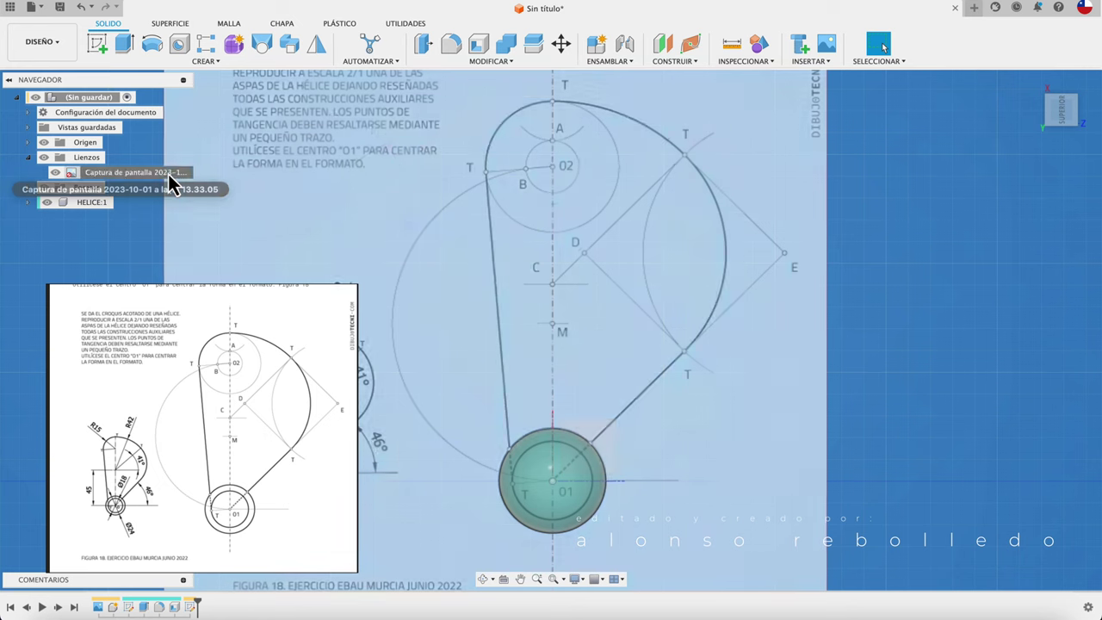
click(172, 174)
right_click(172, 175)
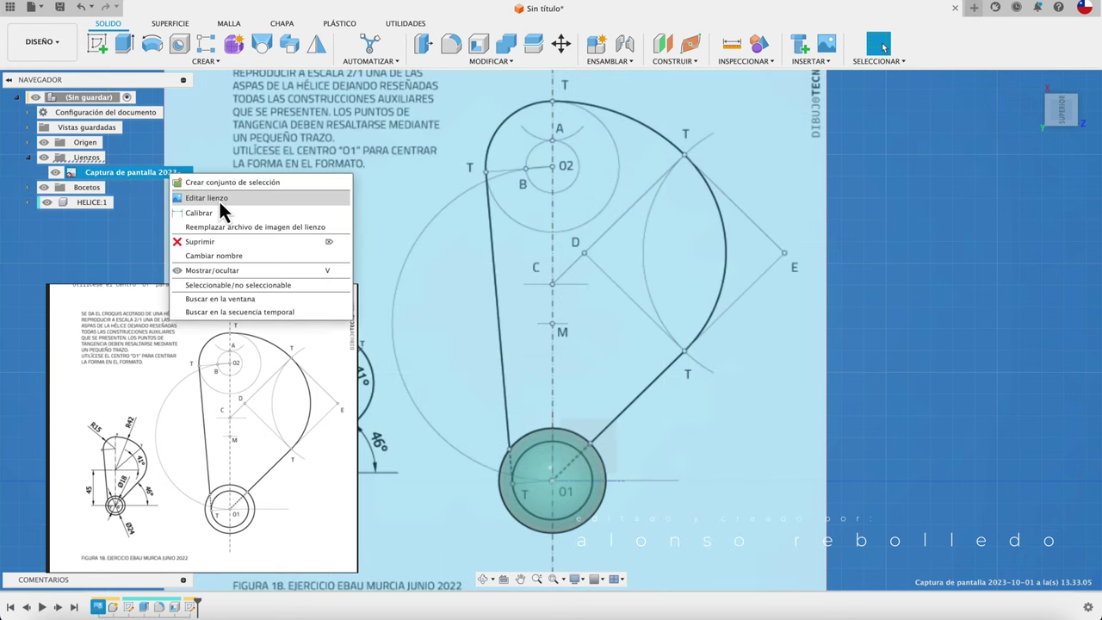
click(218, 199)
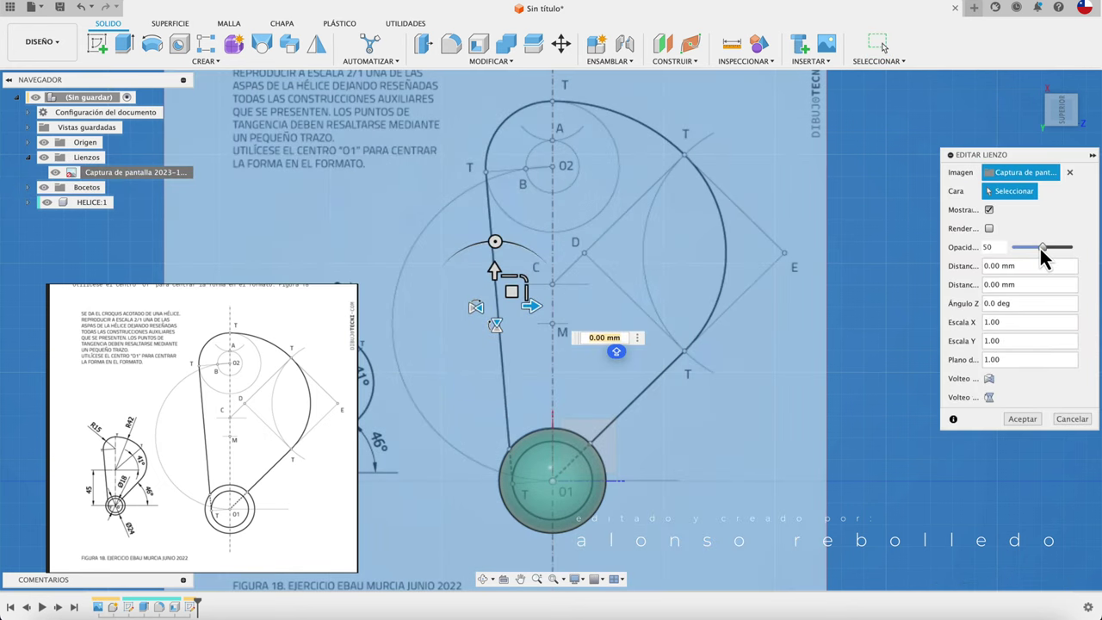
drag(1041, 248, 1029, 249)
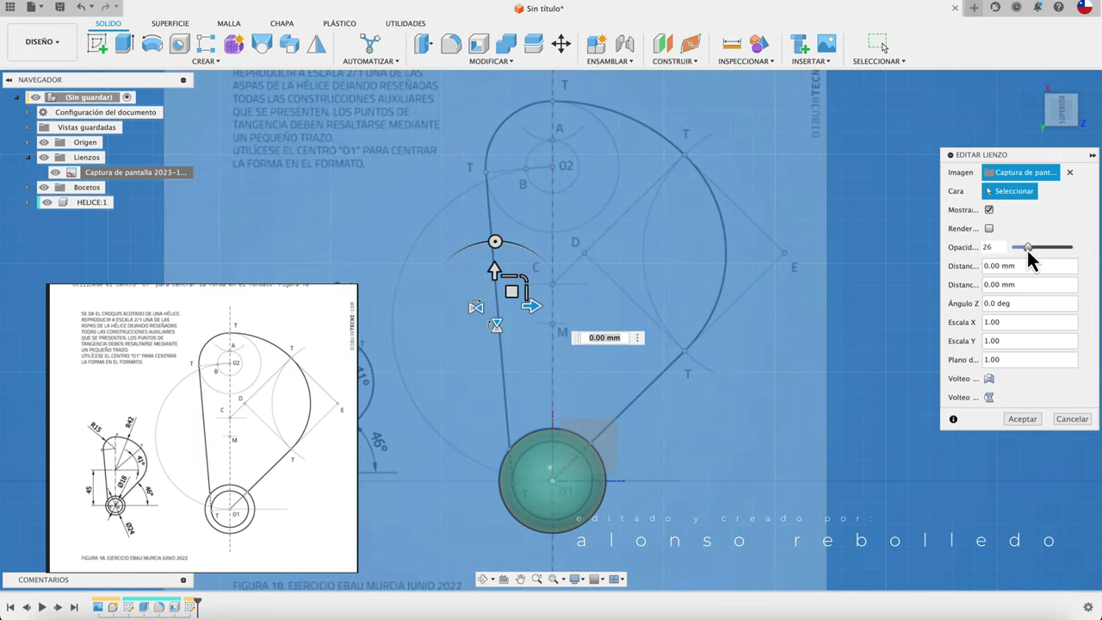
click(1024, 419)
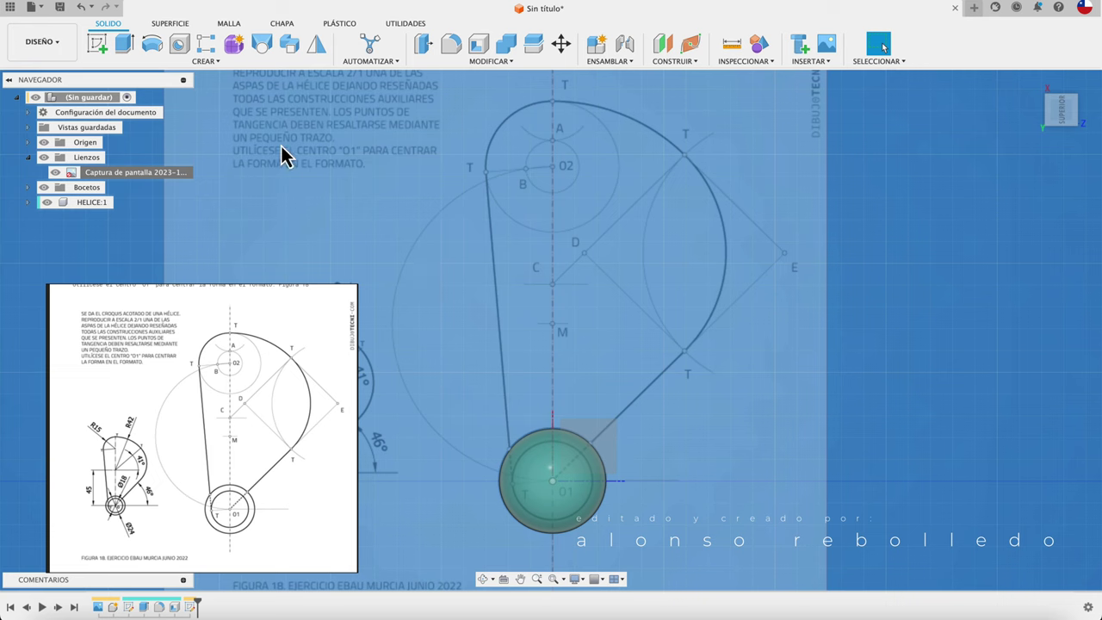
click(100, 39)
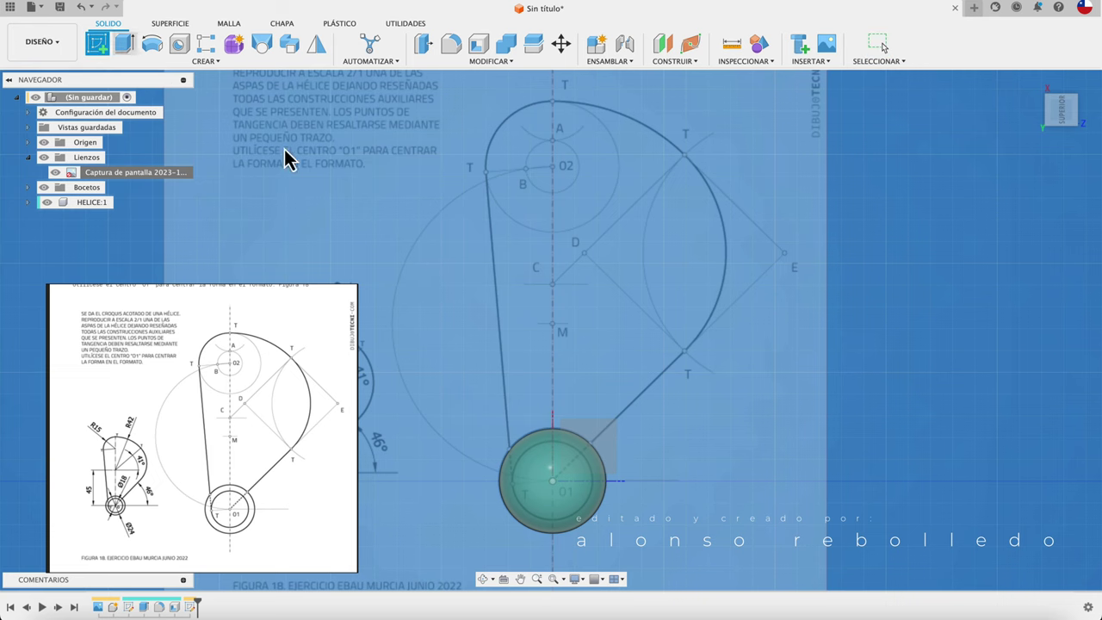
On the origin plane, draw a vertical line from the hub circle's centre up to the top point
click(608, 443)
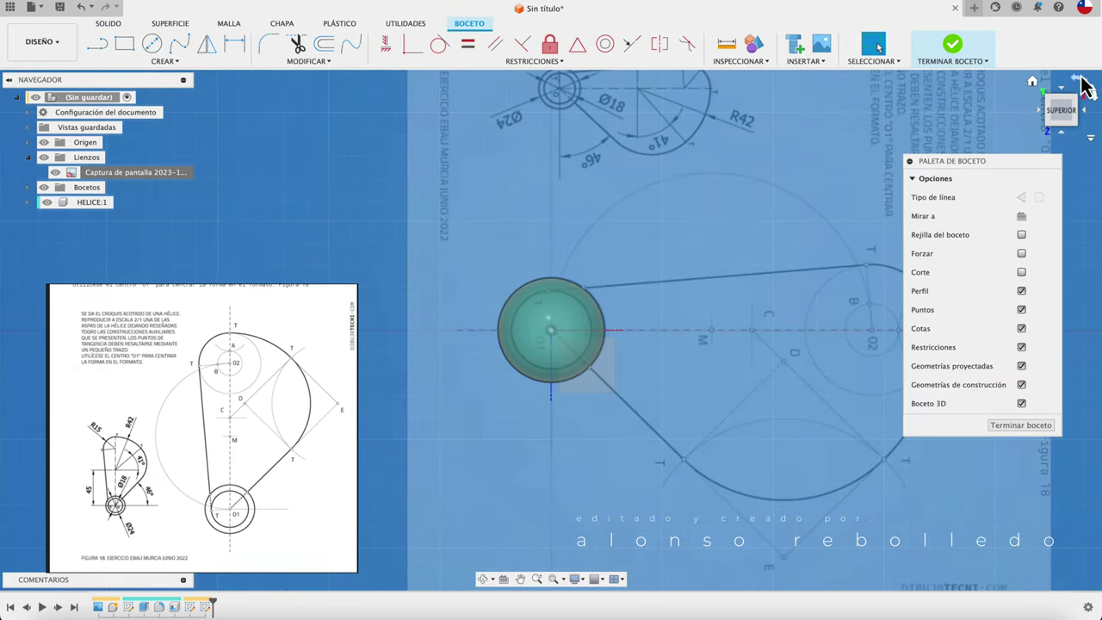
click(1081, 78)
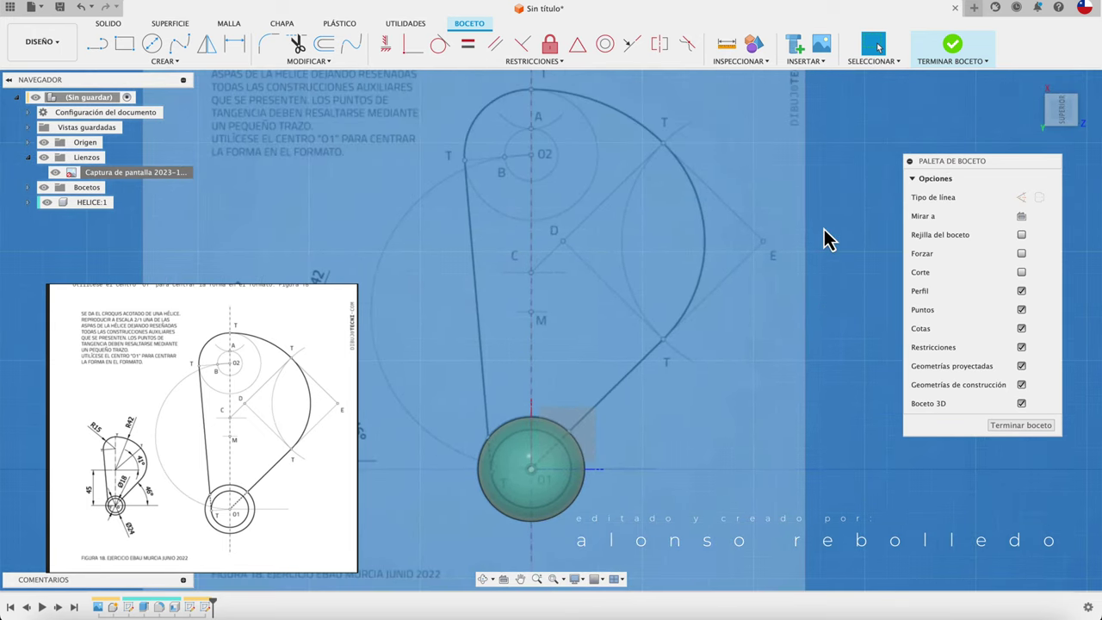
click(97, 43)
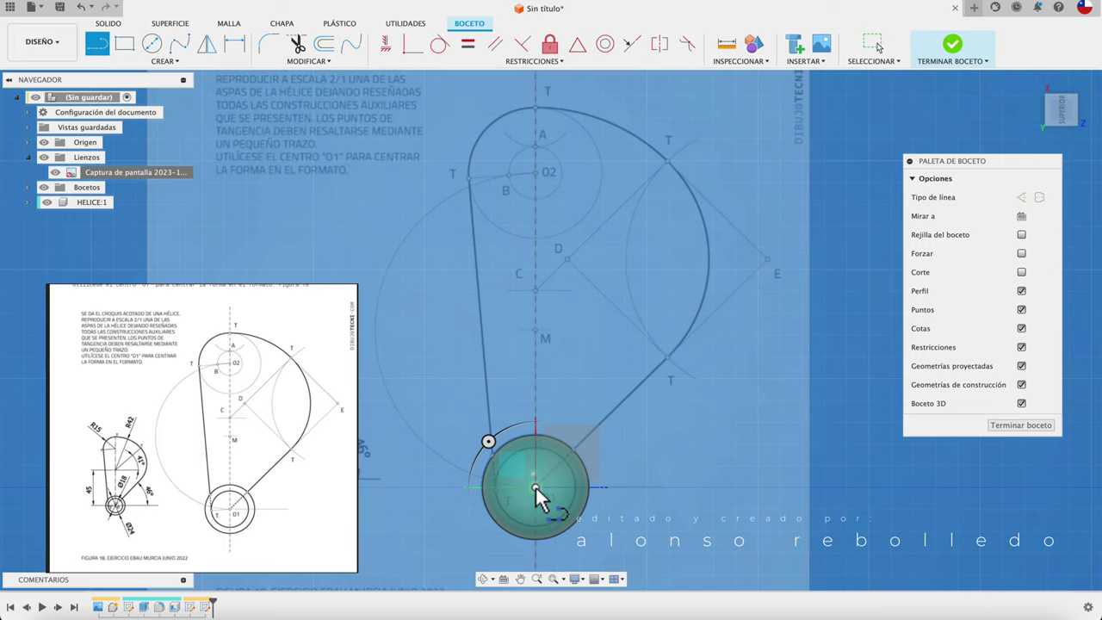
click(535, 485)
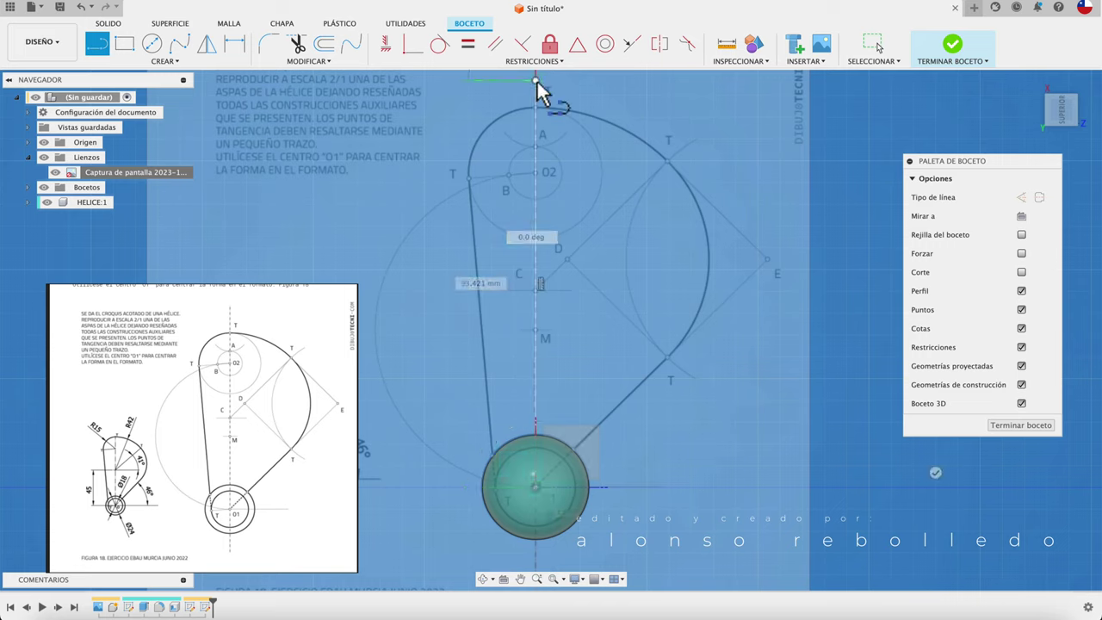
click(536, 79)
key(Escape)
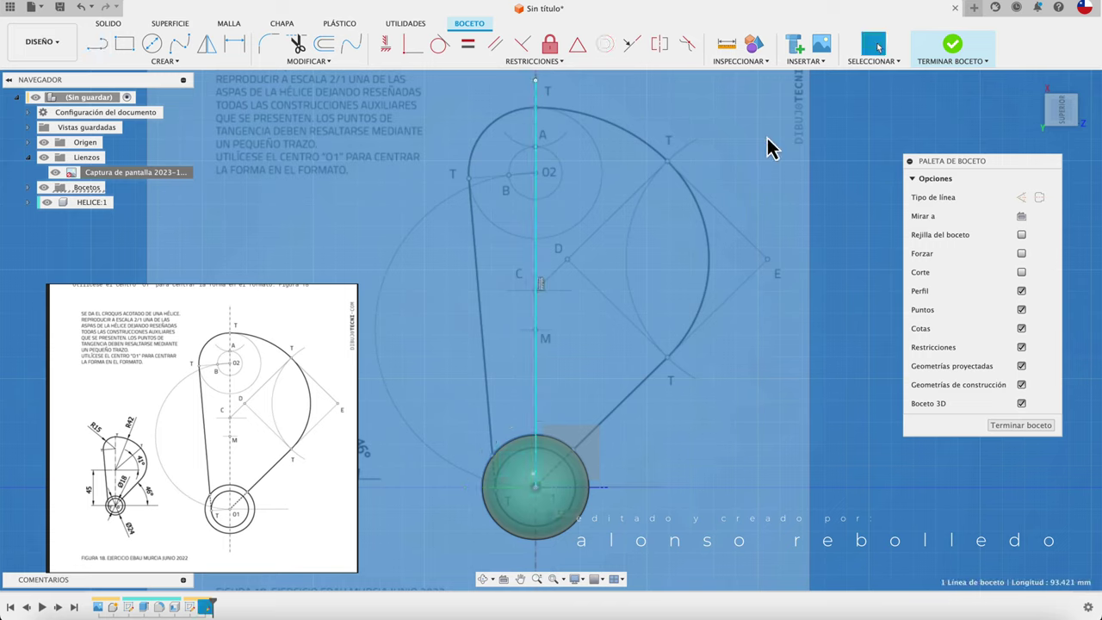
Convert the vertical line into a construction centreline
click(1021, 197)
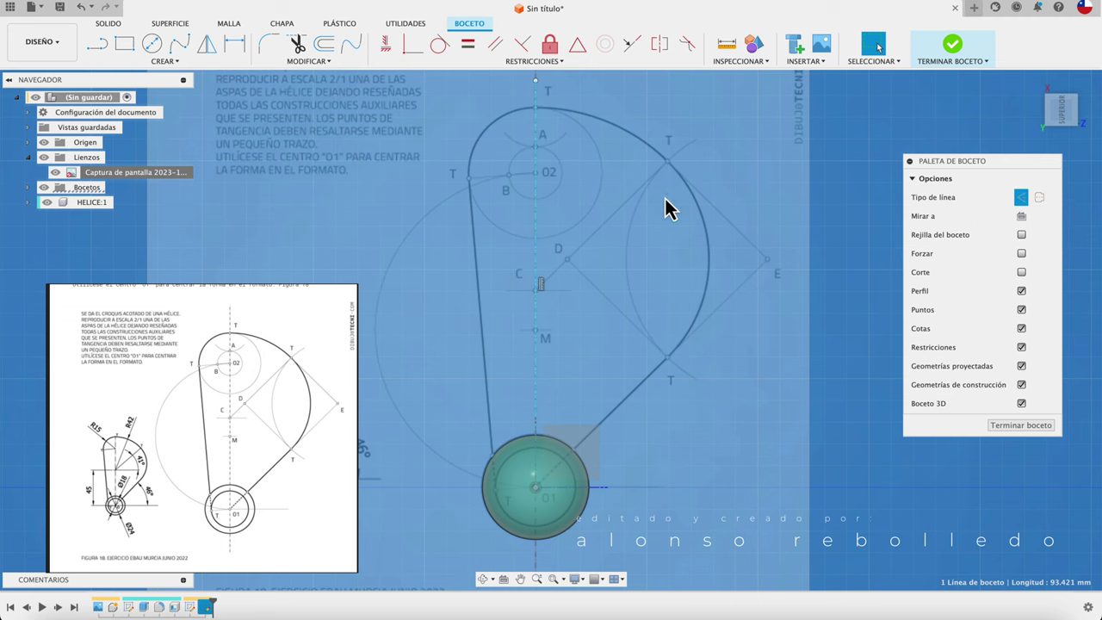
scroll(539, 188, up, 2)
scroll(539, 188, up, 2)
scroll(539, 188, up, 2)
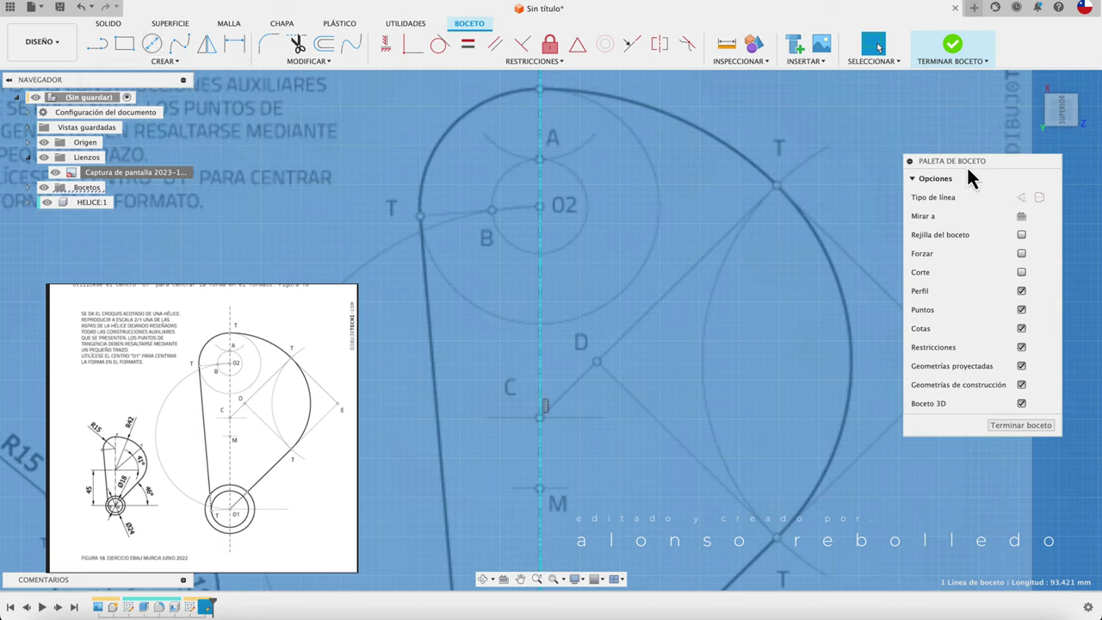
click(1021, 198)
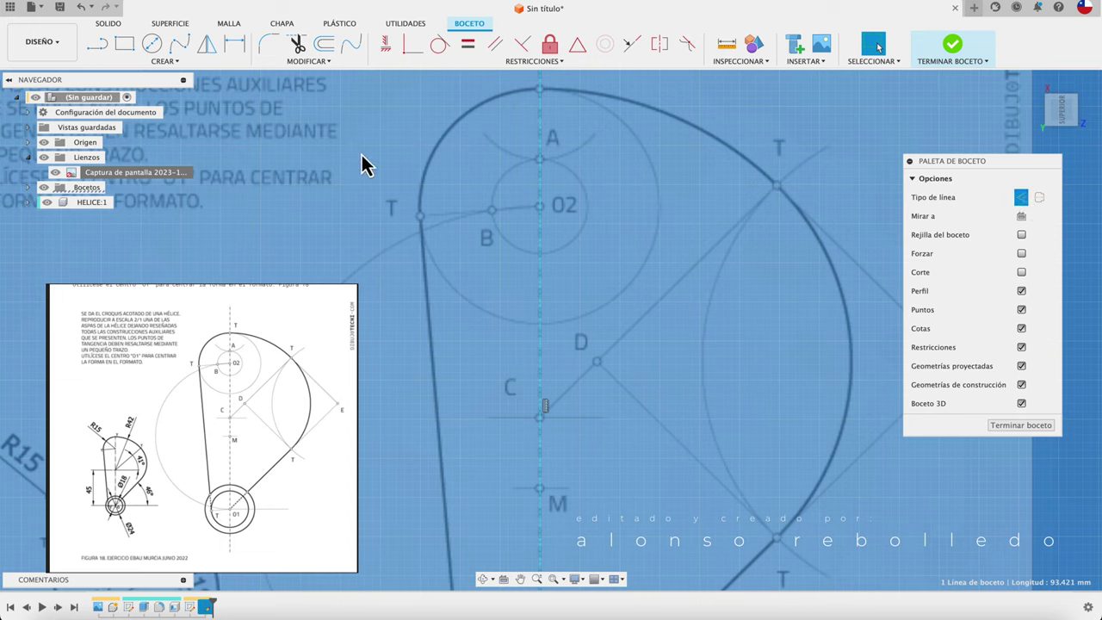
click(151, 43)
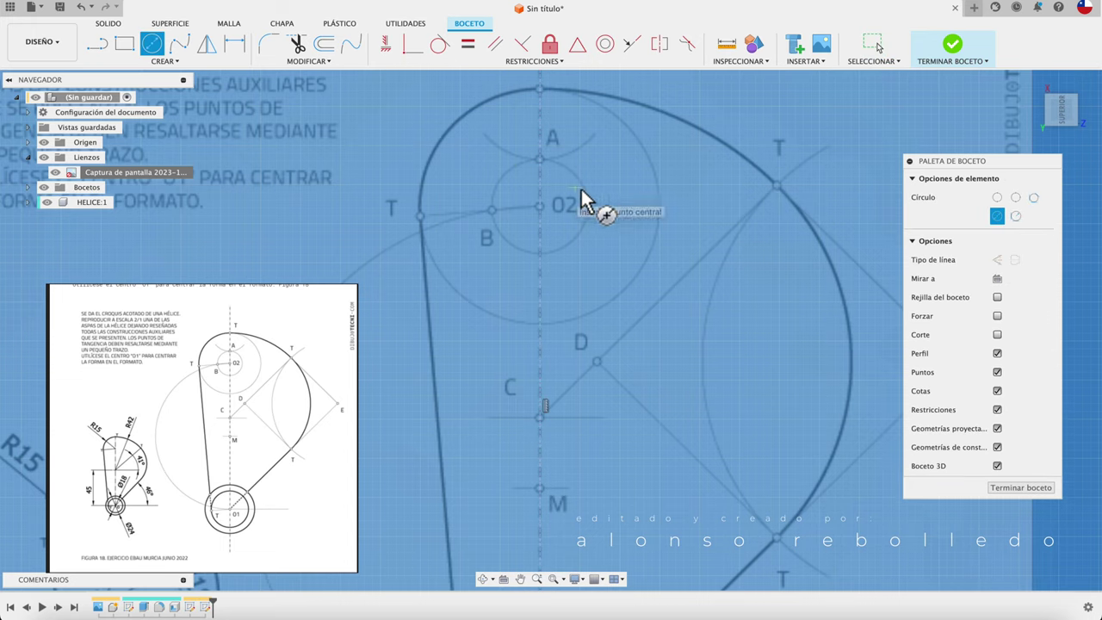
Draw centre-diameter circles on O2 and on C, each reaching the blade's top point T
click(539, 205)
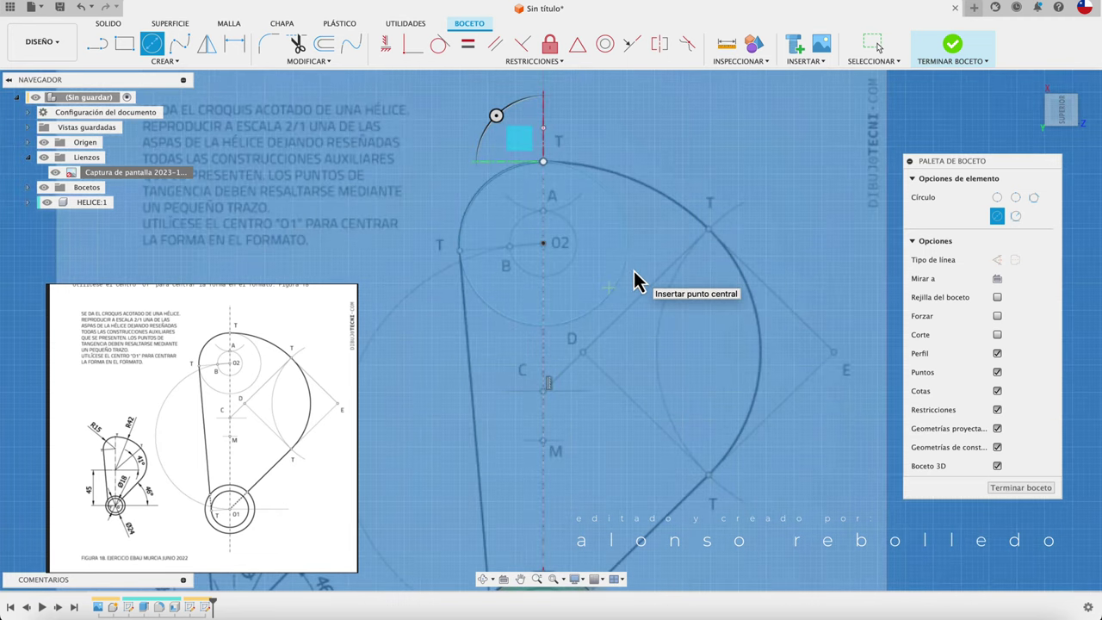
scroll(625, 300, down, 2)
scroll(625, 300, down, 2)
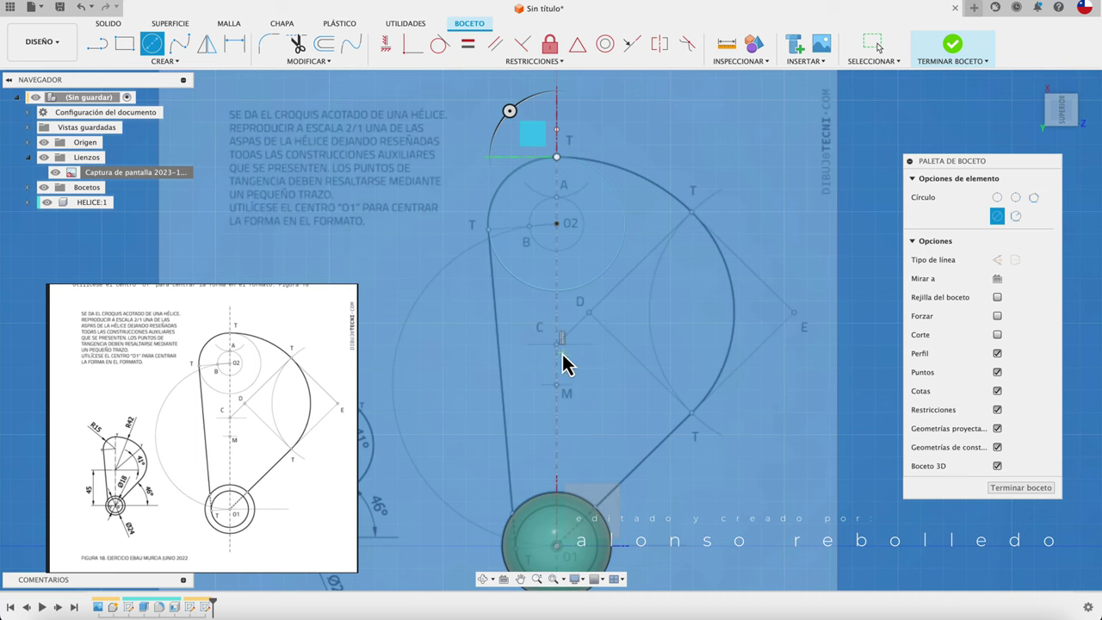
scroll(559, 353, up, 2)
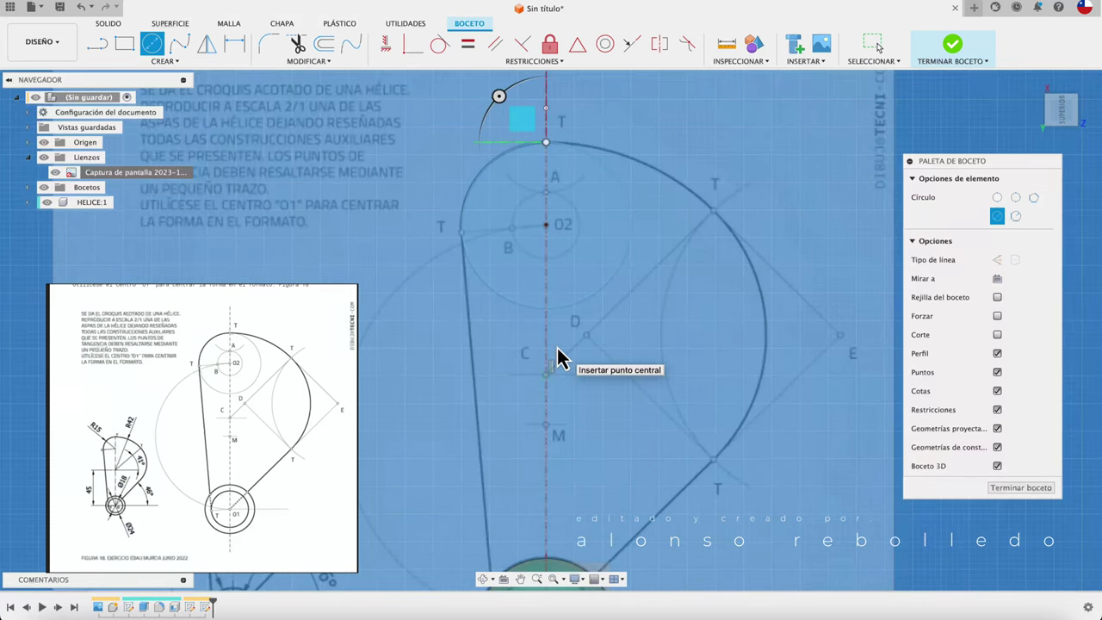
scroll(559, 353, up, 2)
click(545, 385)
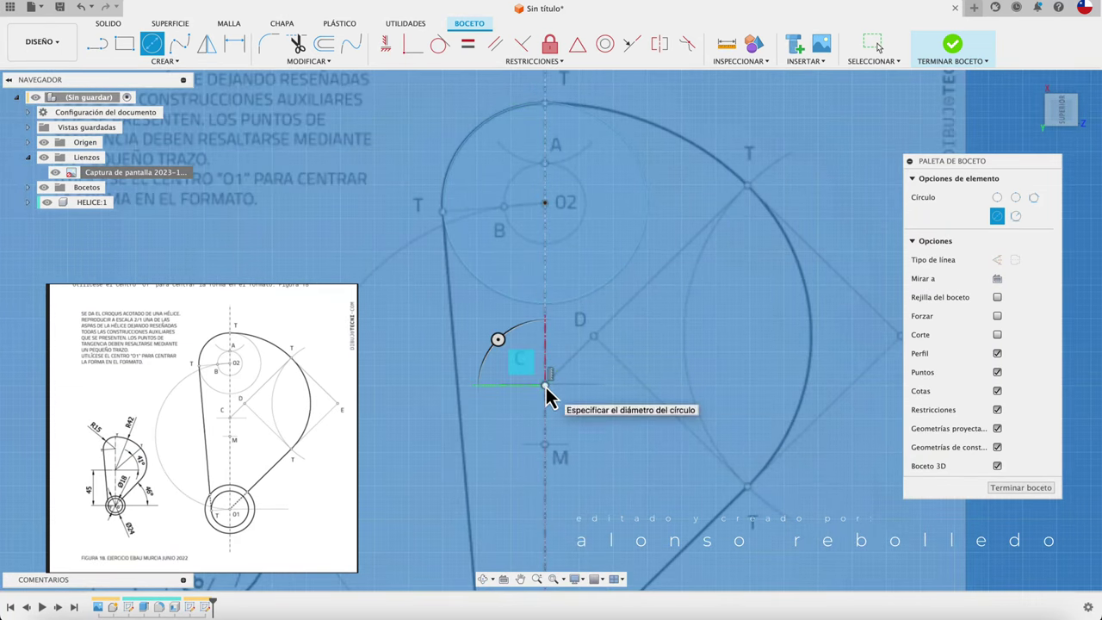
click(545, 107)
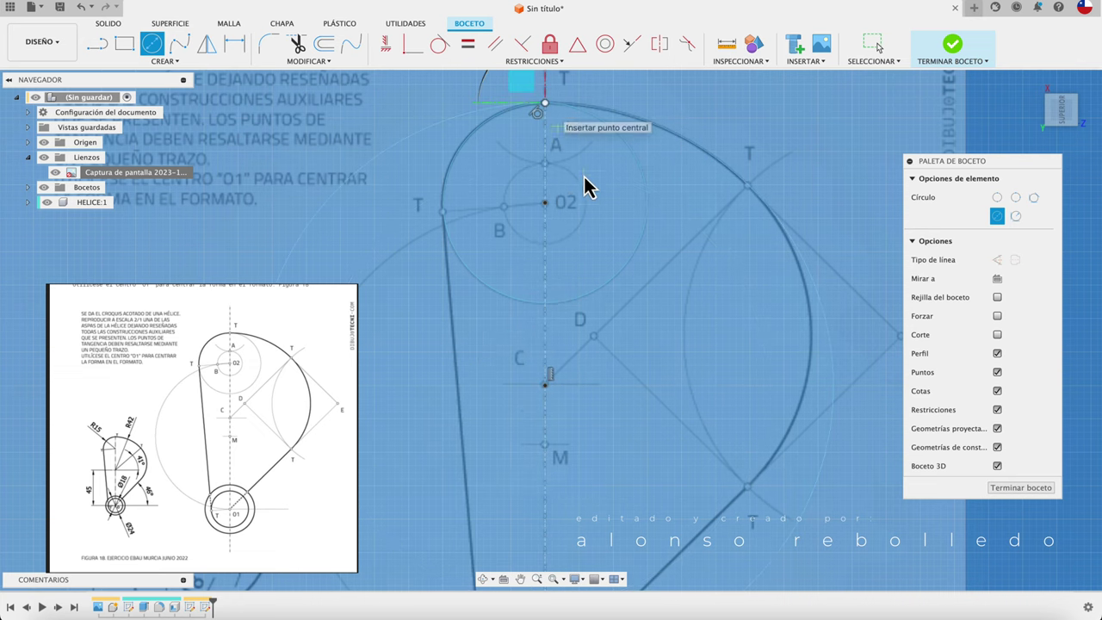
scroll(592, 215, down, 2)
scroll(603, 233, down, 1)
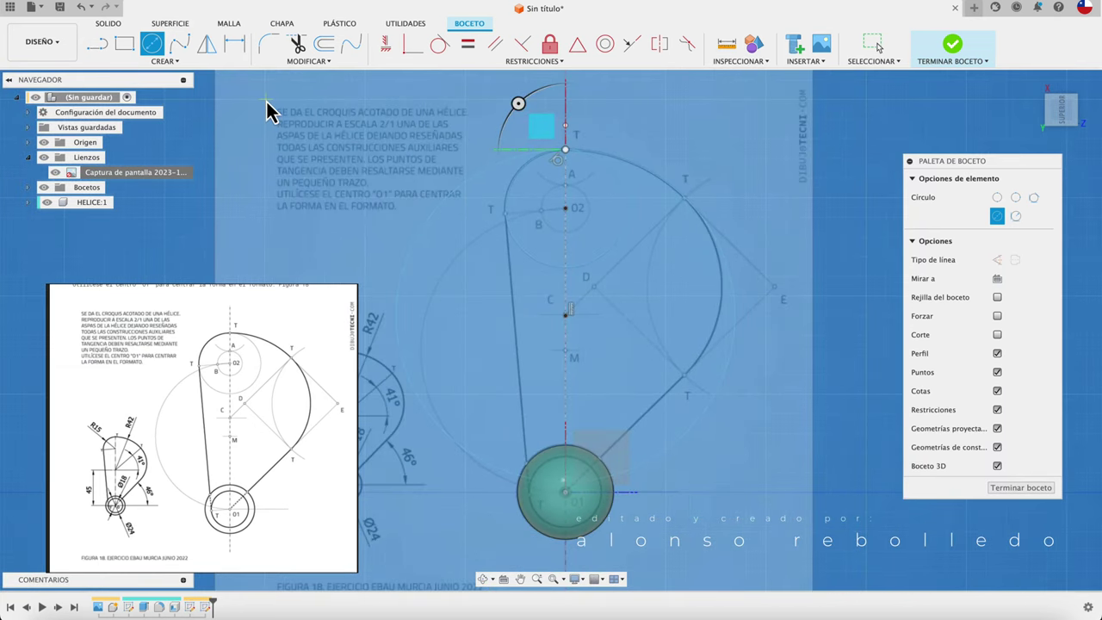
click(95, 42)
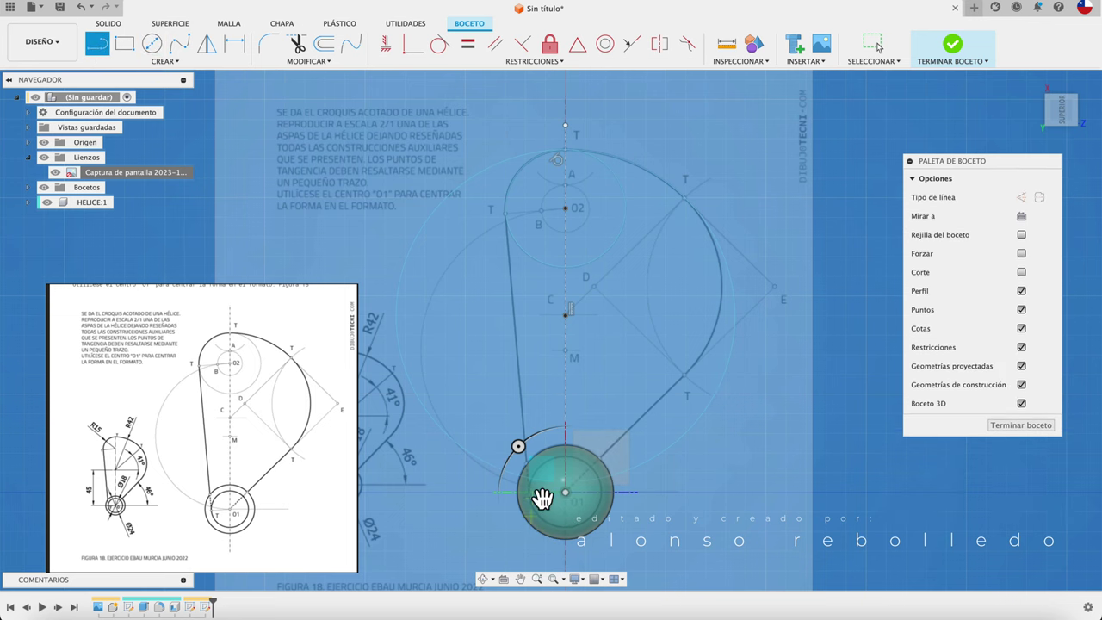
scroll(536, 494, up, 2)
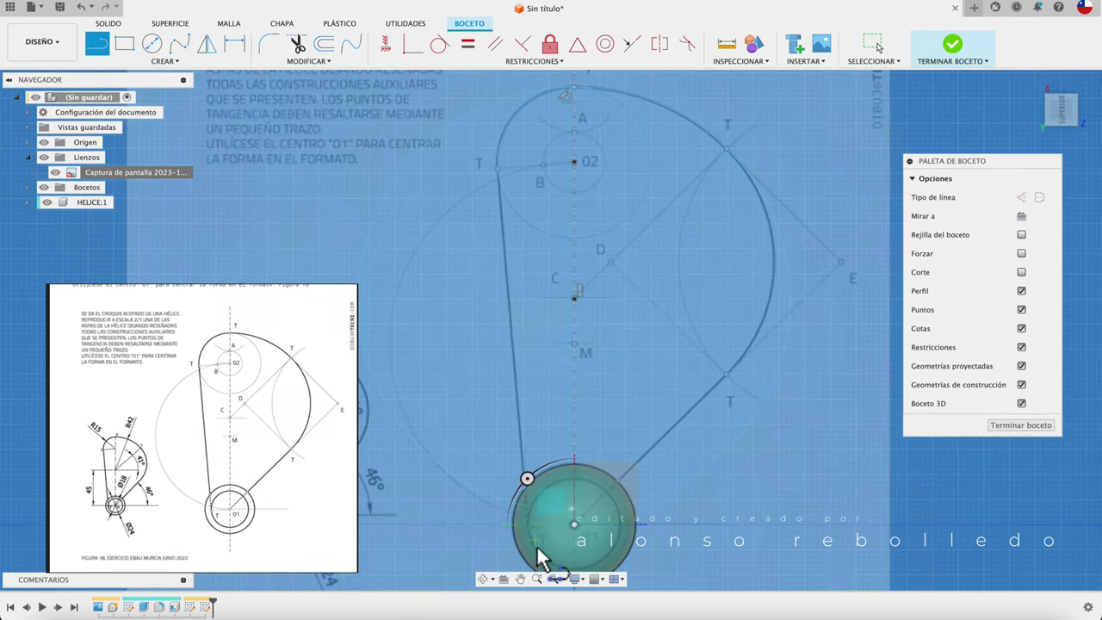
Draw the left side line from the hub circle to tangent point T, then the right side line from the hub
click(530, 539)
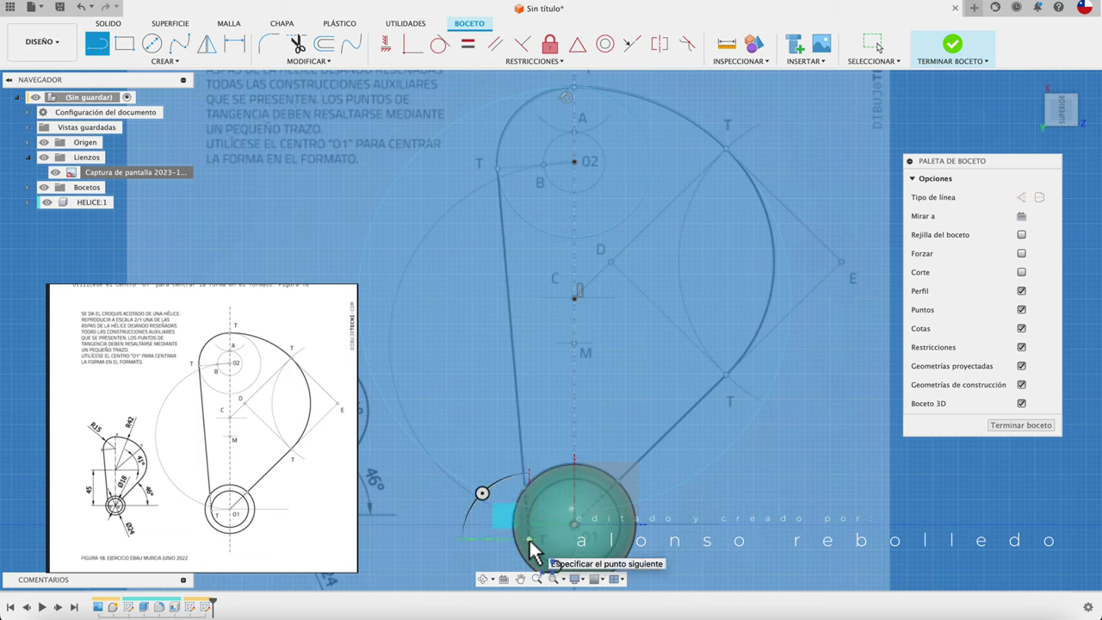
click(497, 168)
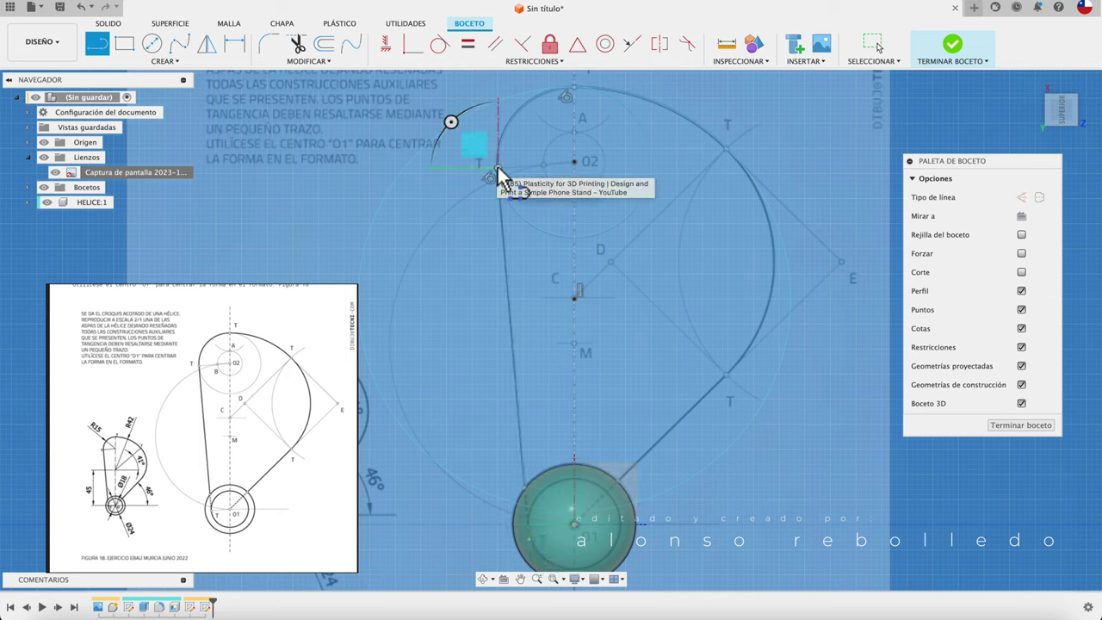
key(Escape)
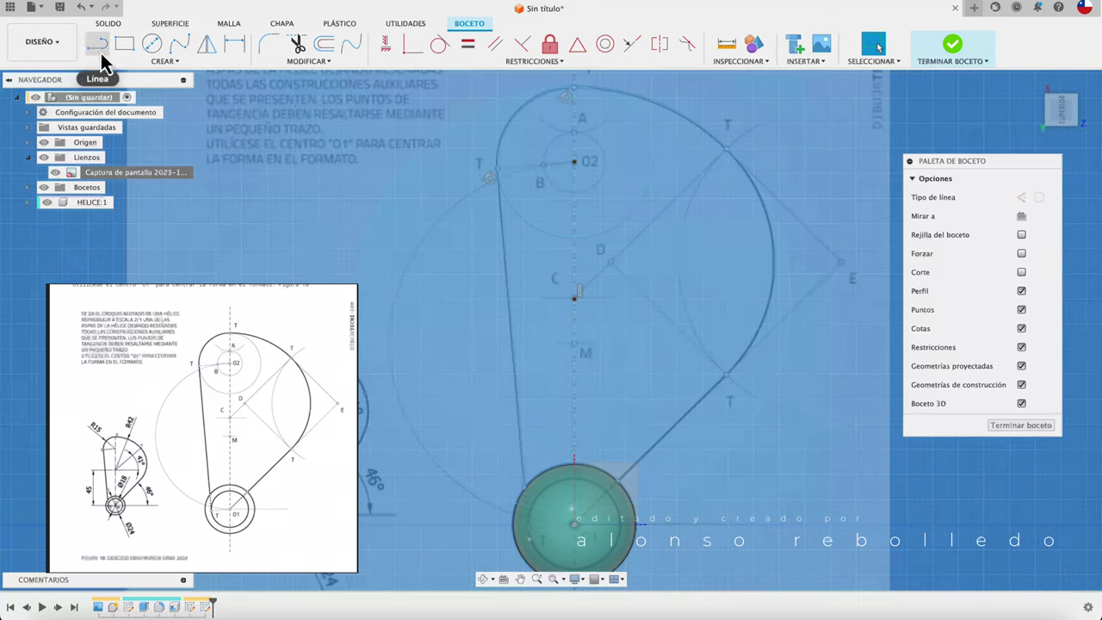
click(99, 44)
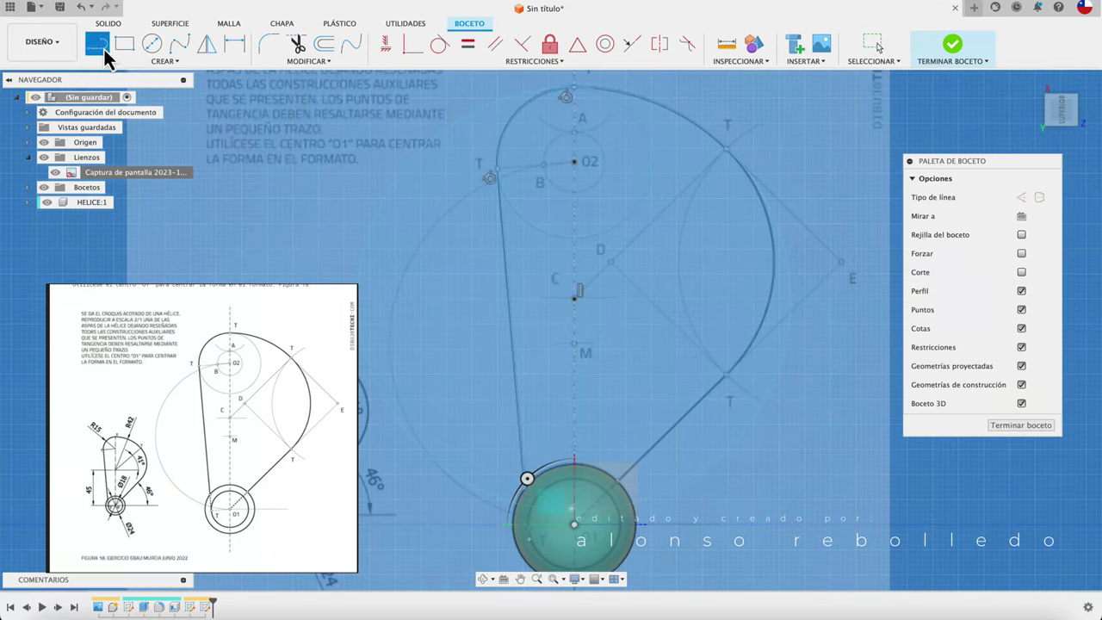
click(574, 524)
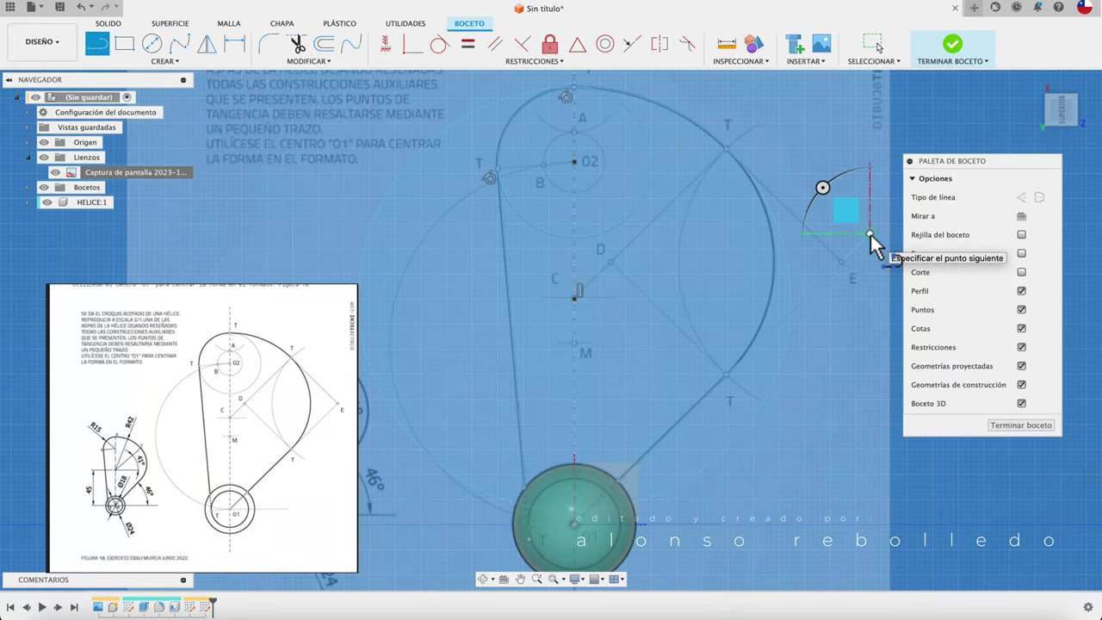
key(Escape)
scroll(870, 233, right, 1)
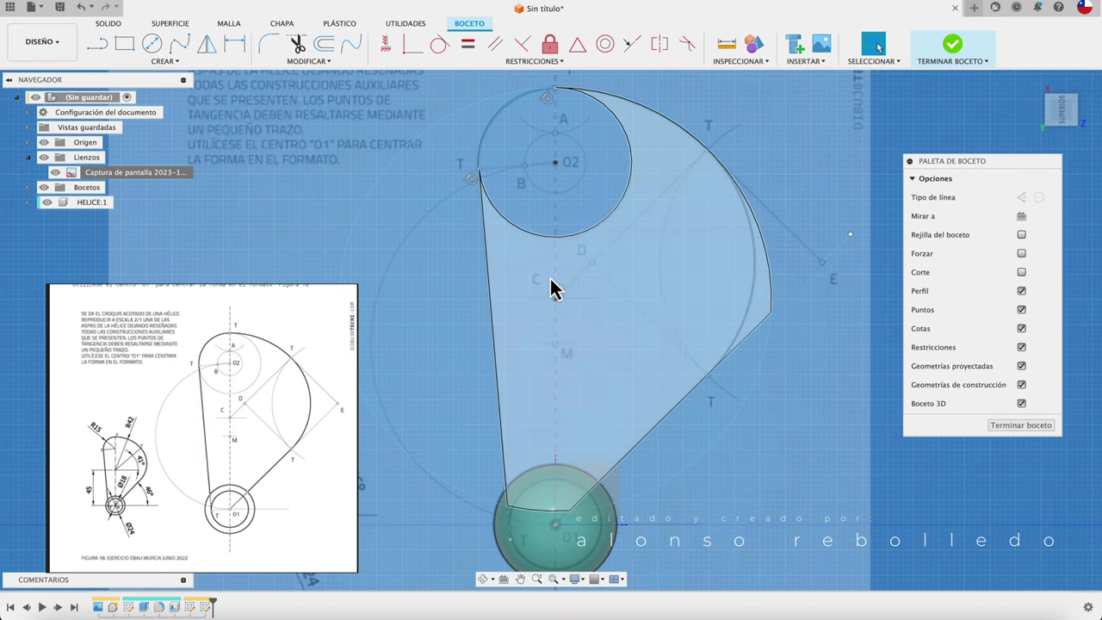
Trim the O2 circle's right and lower-left arcs, the large construction circle, and the upper-right arc
key(t)
click(574, 235)
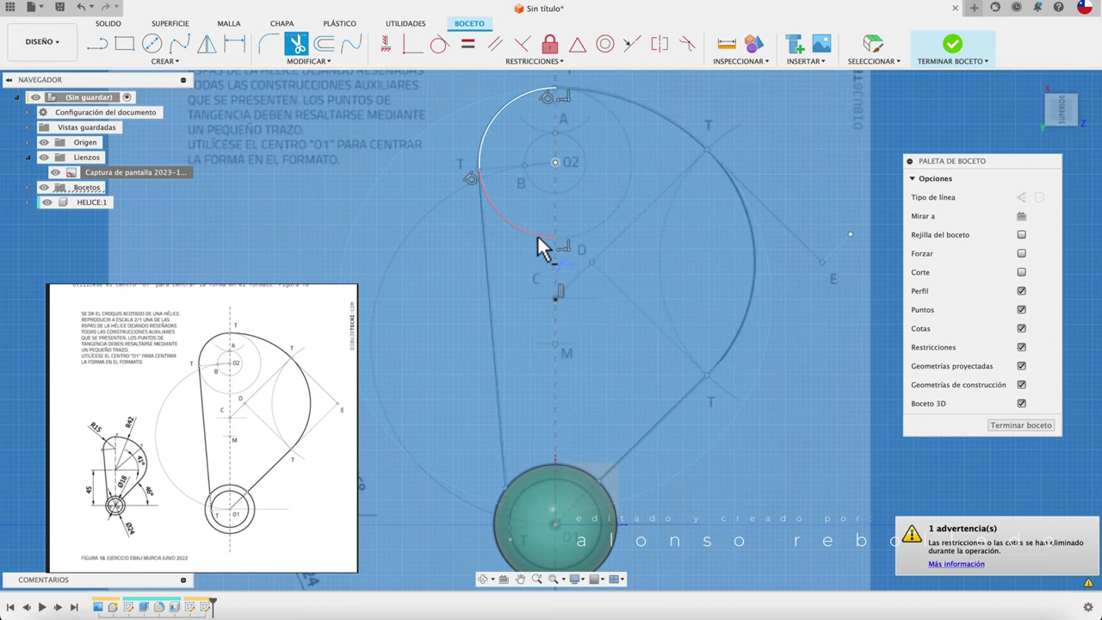
click(537, 234)
scroll(542, 508, up, 3)
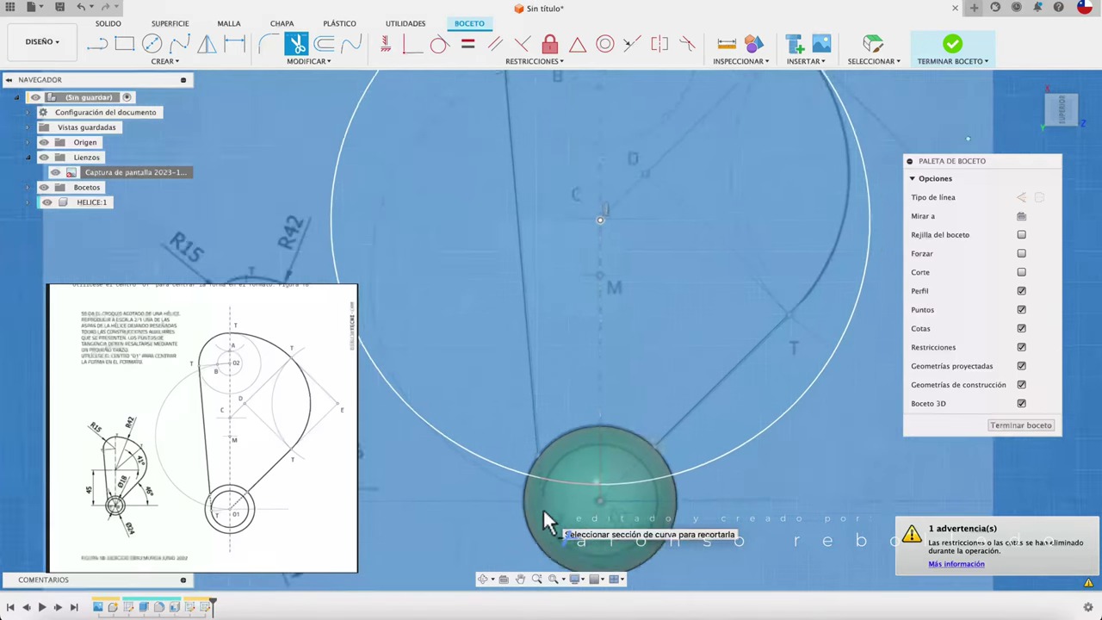
click(543, 508)
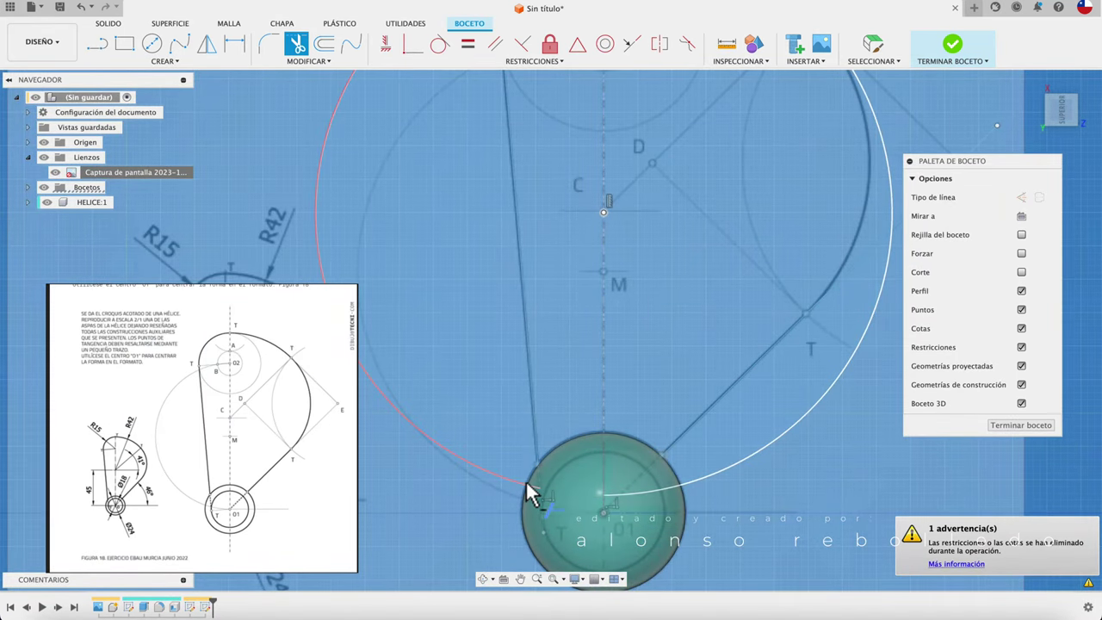
click(531, 493)
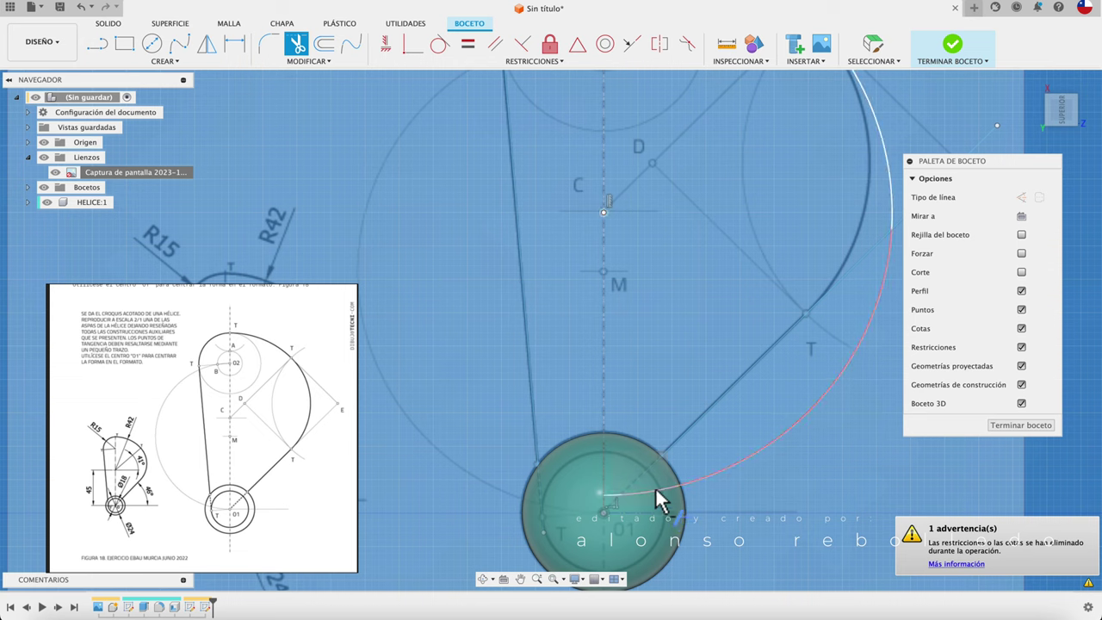
click(656, 494)
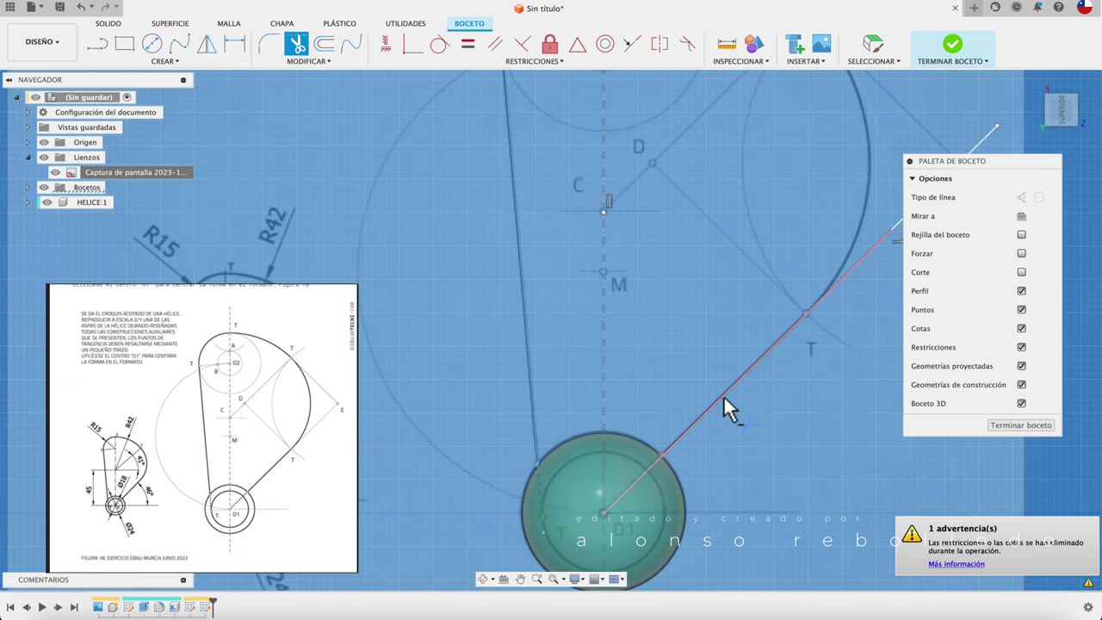
scroll(723, 394, up, 5)
scroll(723, 395, right, 5)
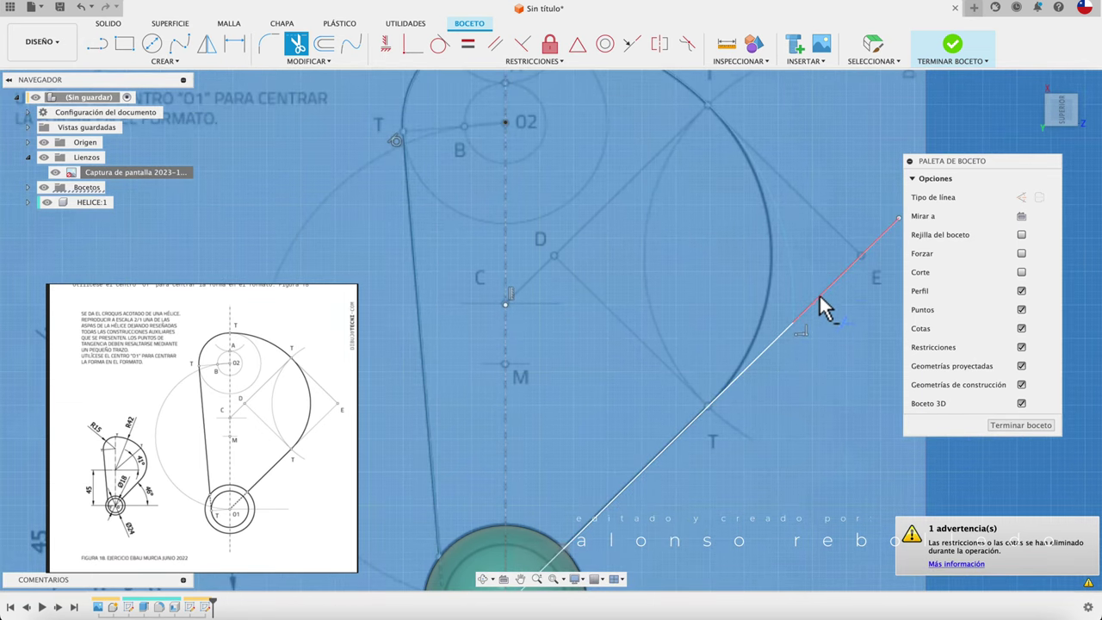
scroll(798, 337, down, 3)
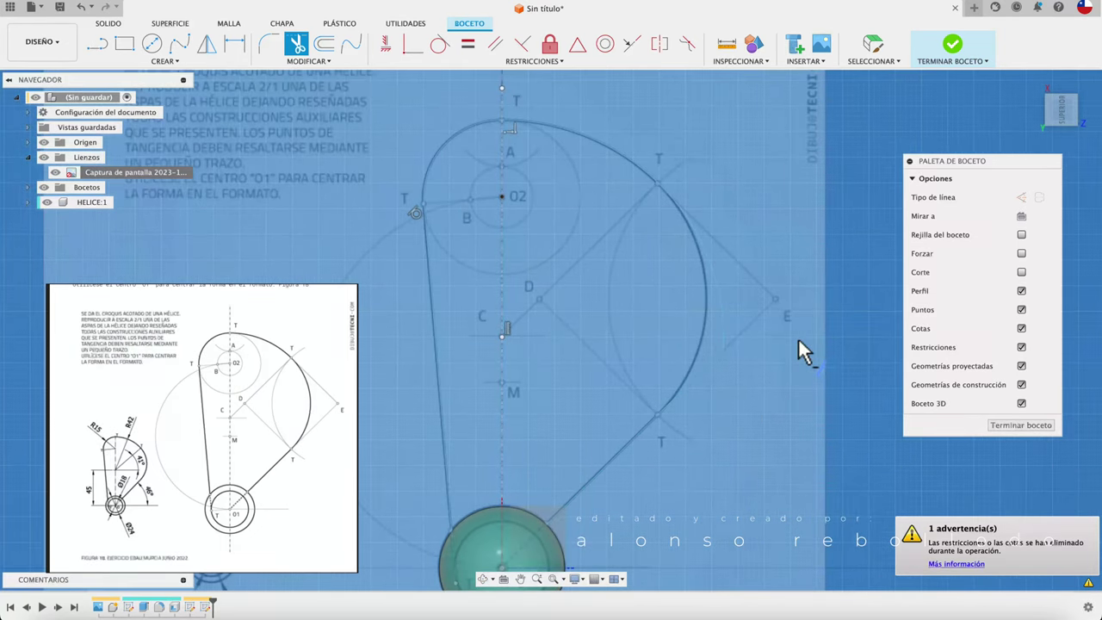
key(Escape)
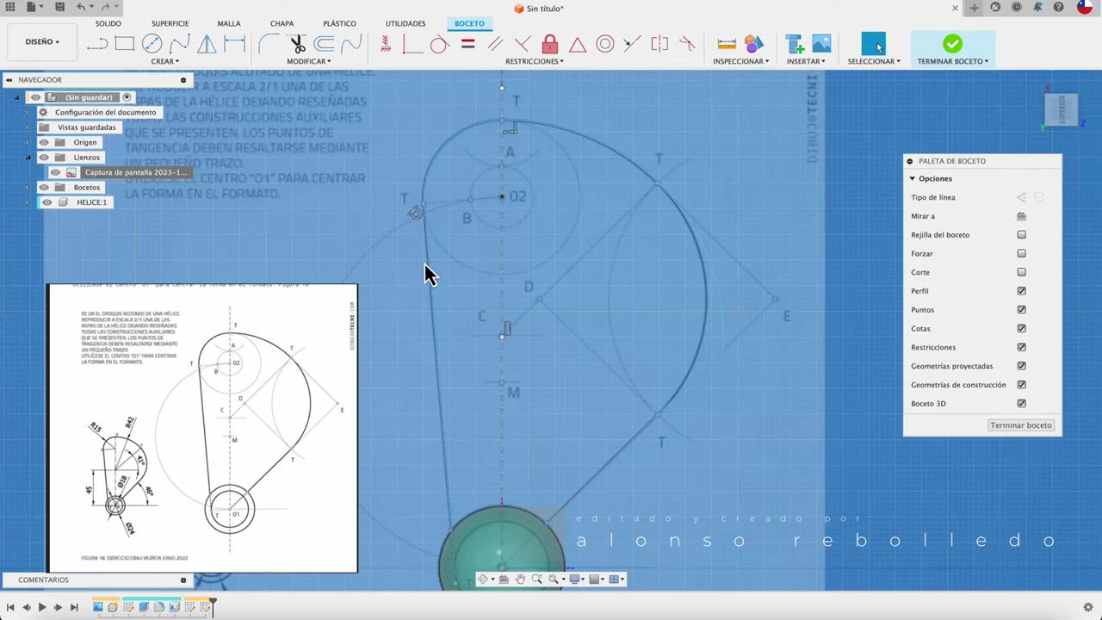
scroll(431, 351, down, 5)
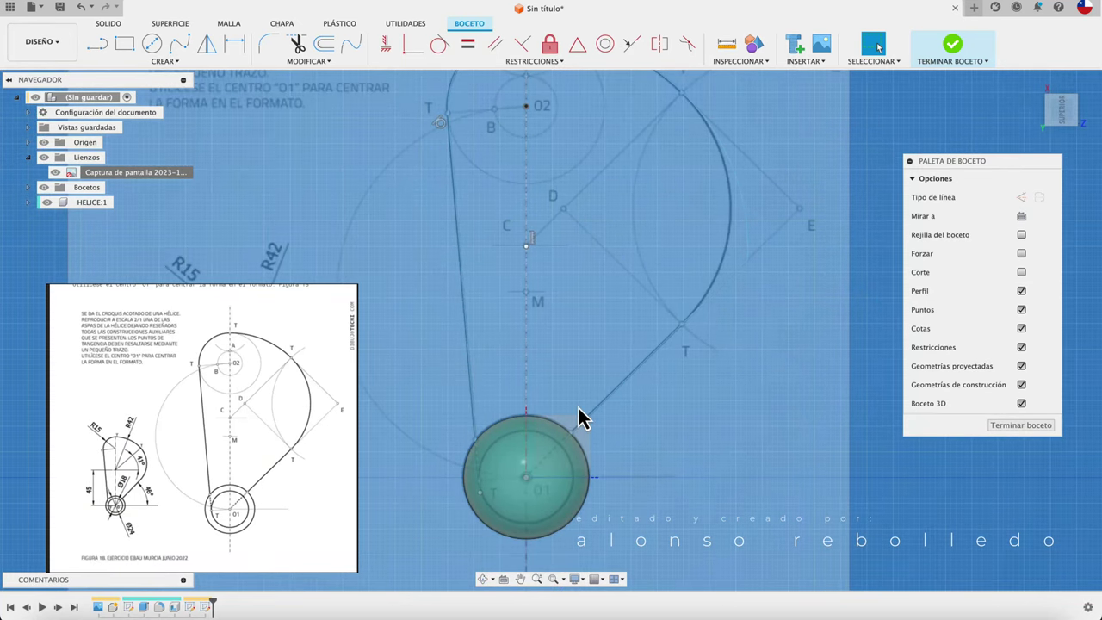
Round the tangent line into the arc with a 30.72 mm fillet and finish the blade sketch
scroll(637, 361, up, 3)
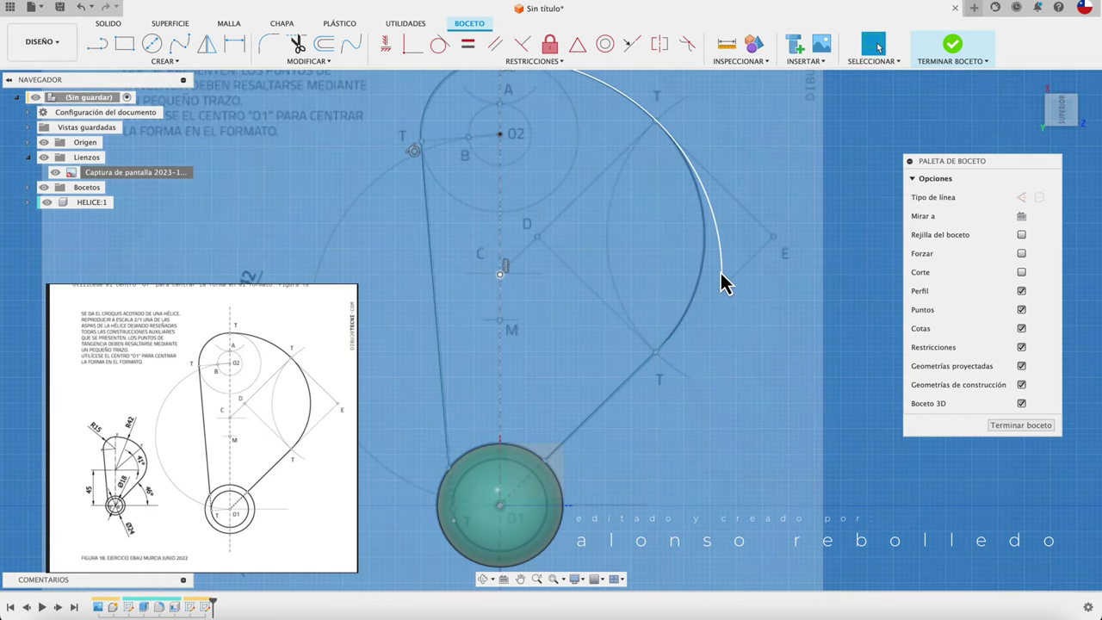
click(273, 52)
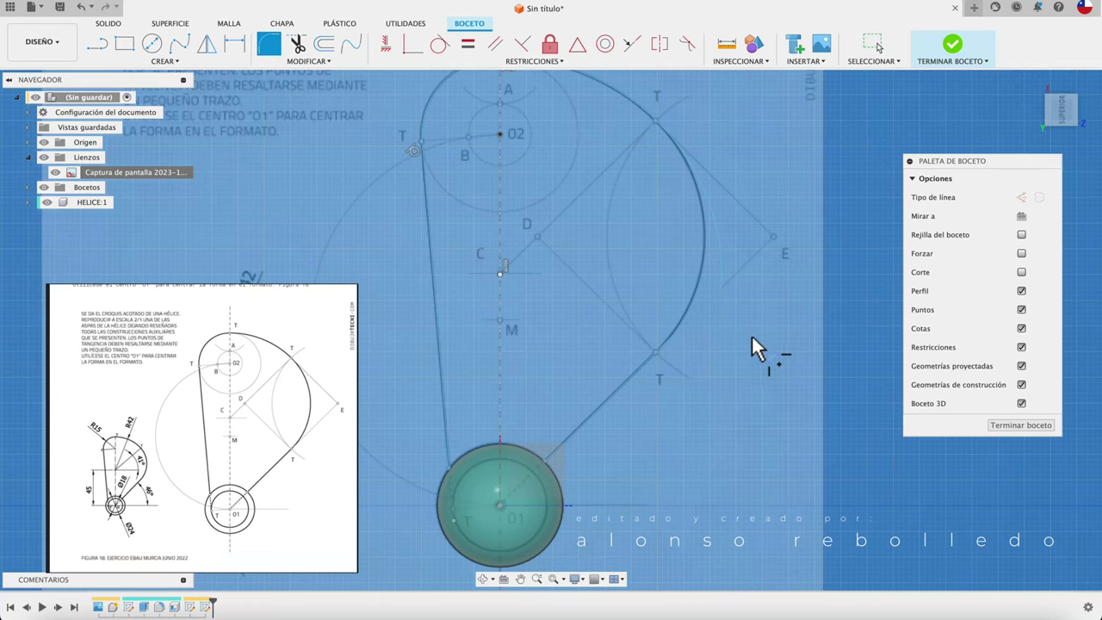
click(708, 299)
click(722, 267)
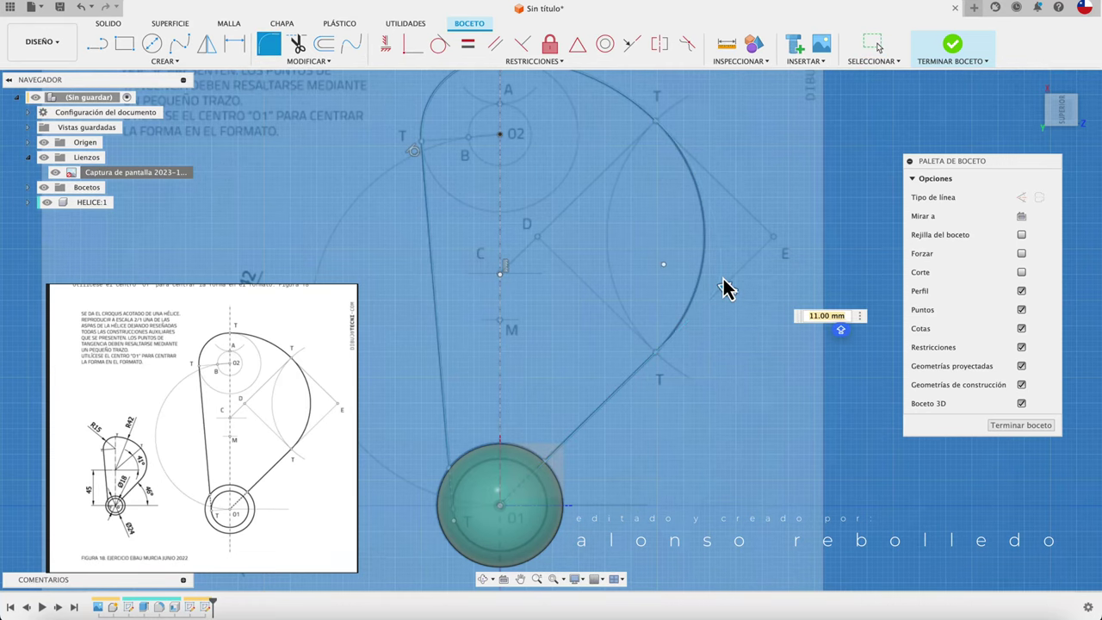
click(723, 291)
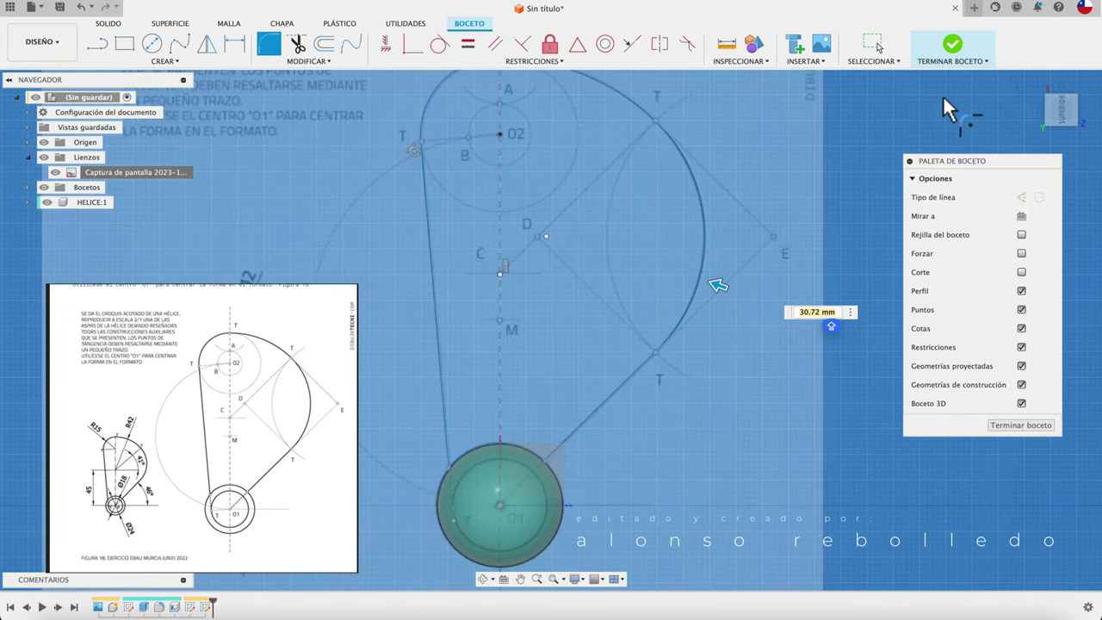
click(952, 59)
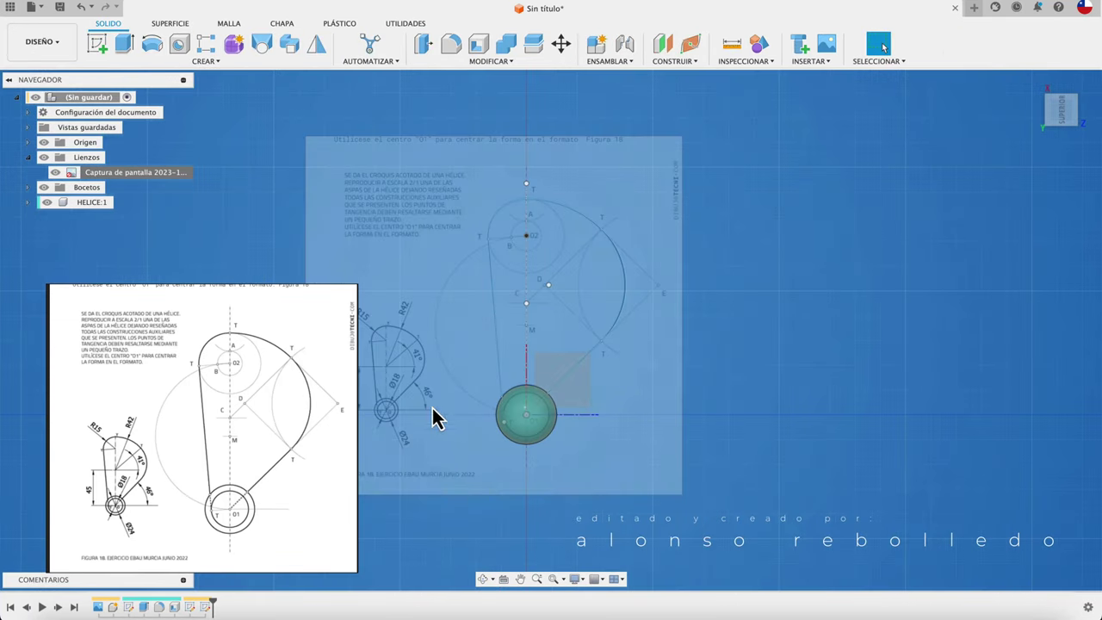
Hide the Lienzos reference canvas and close the floating reference picture without saving
click(55, 172)
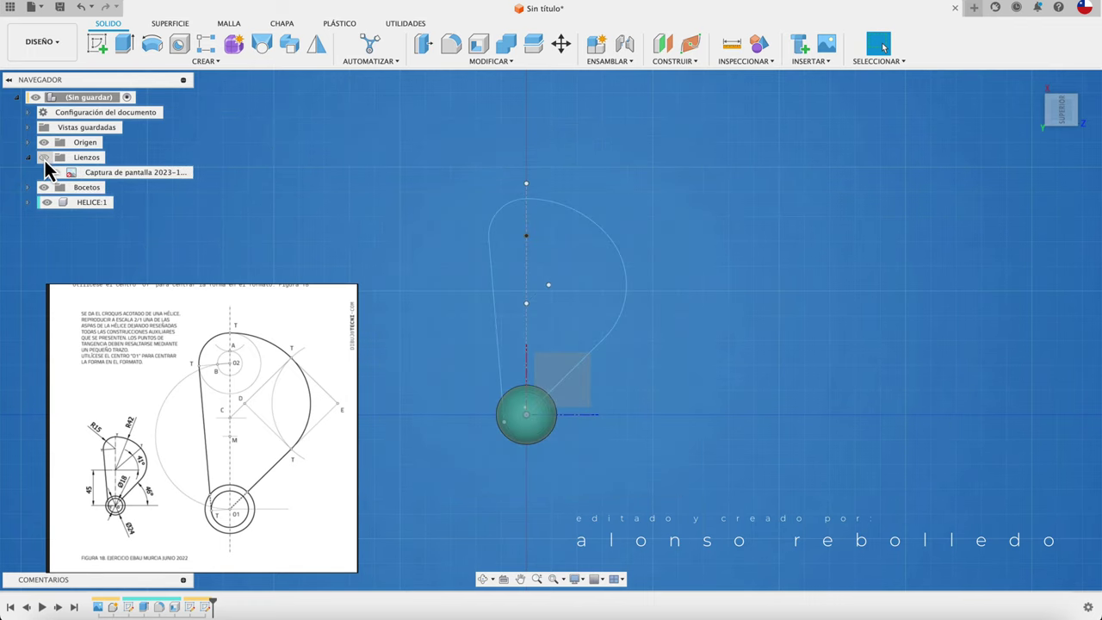
right_click(205, 368)
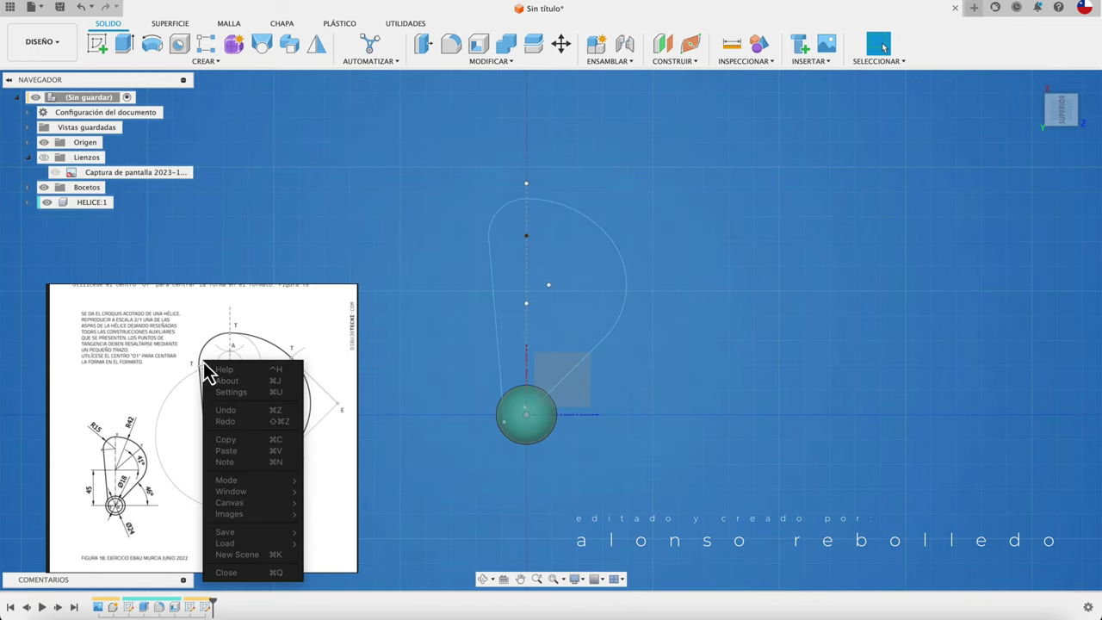
click(249, 575)
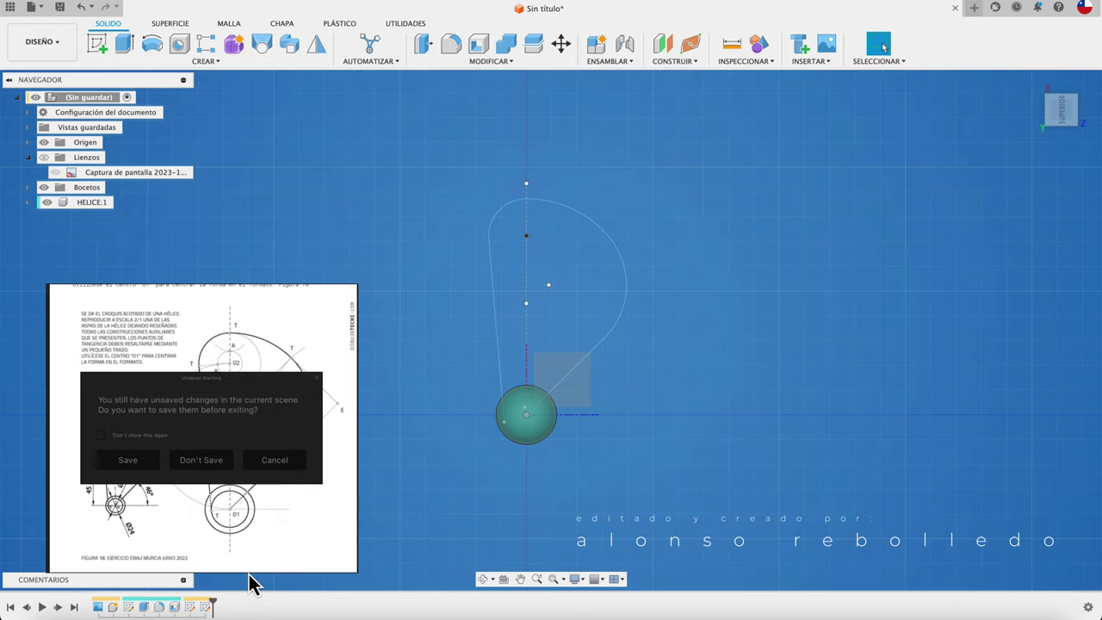
click(205, 465)
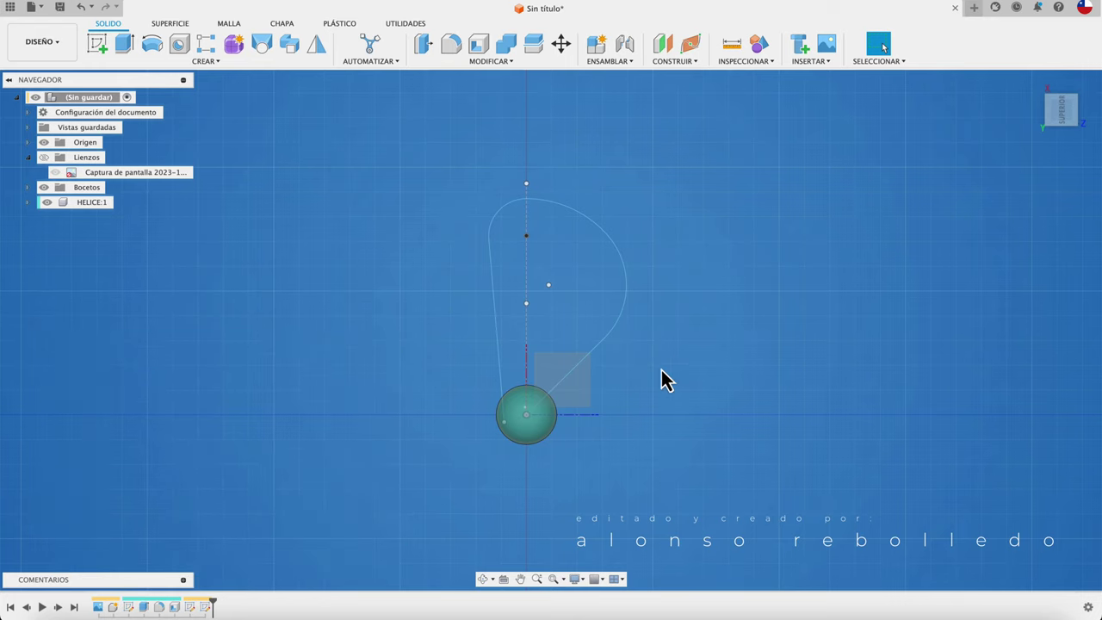
key(F6)
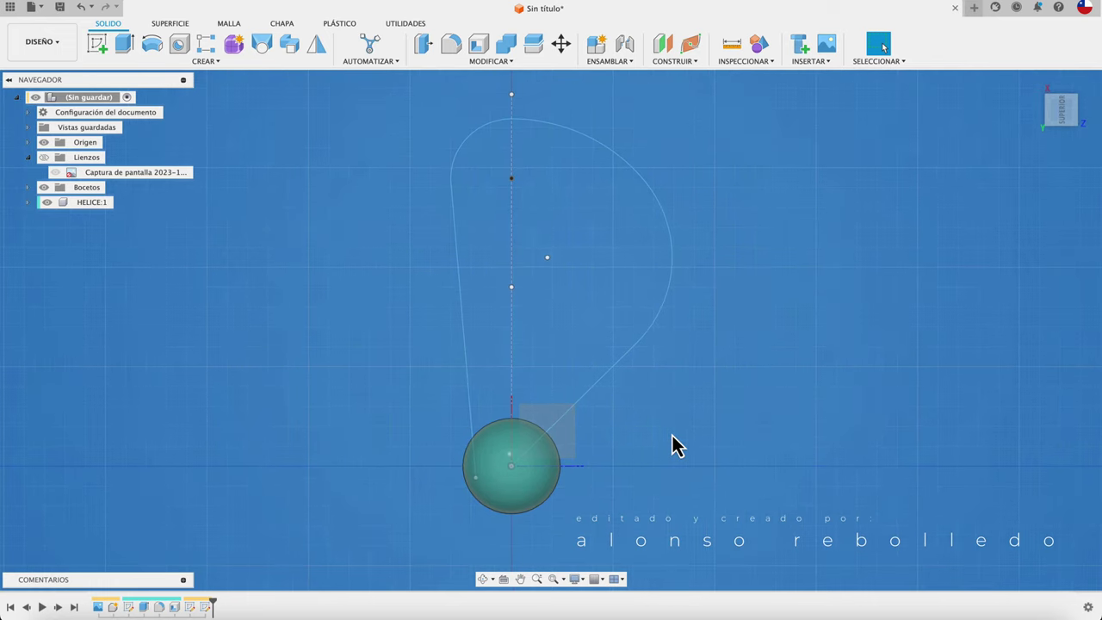
From the home view, start a sketch on the vertical origin plane through the hub
key(shift+F6)
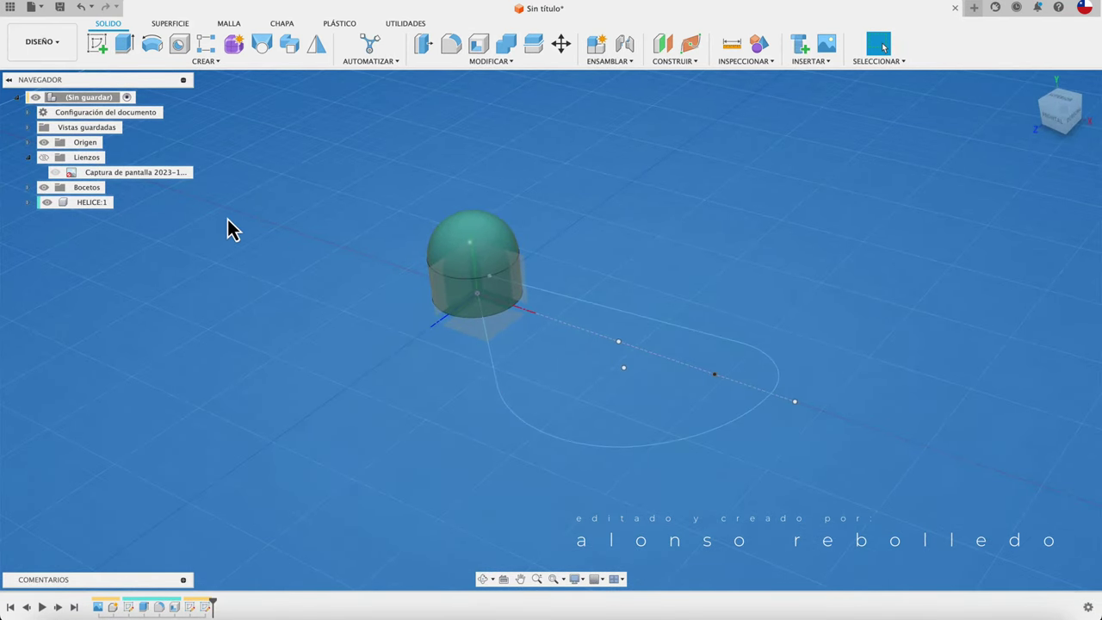
click(101, 45)
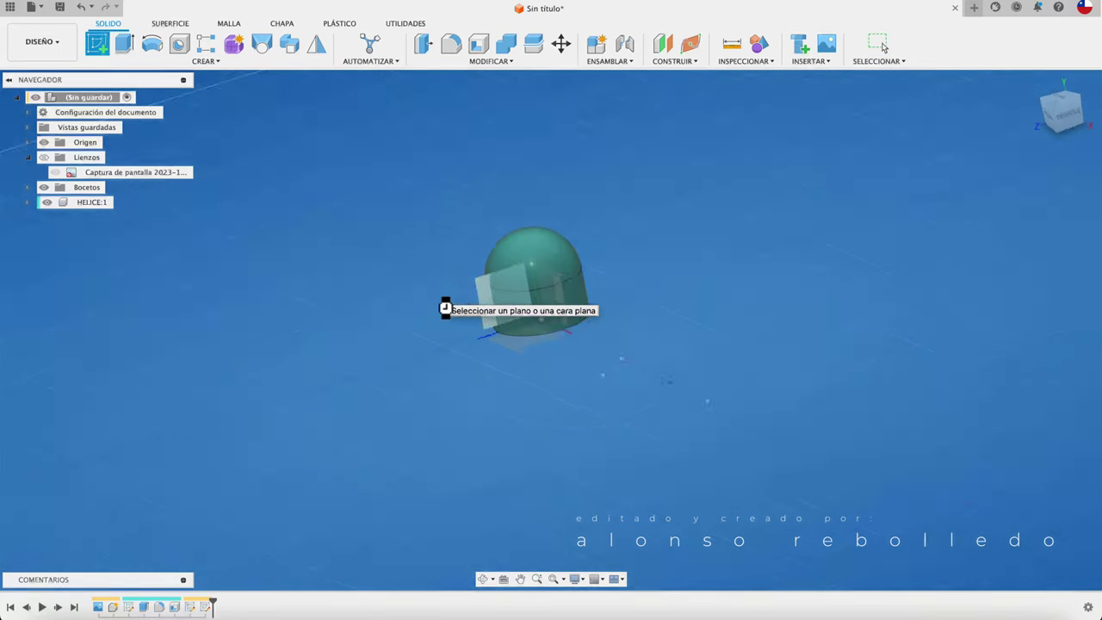
click(445, 308)
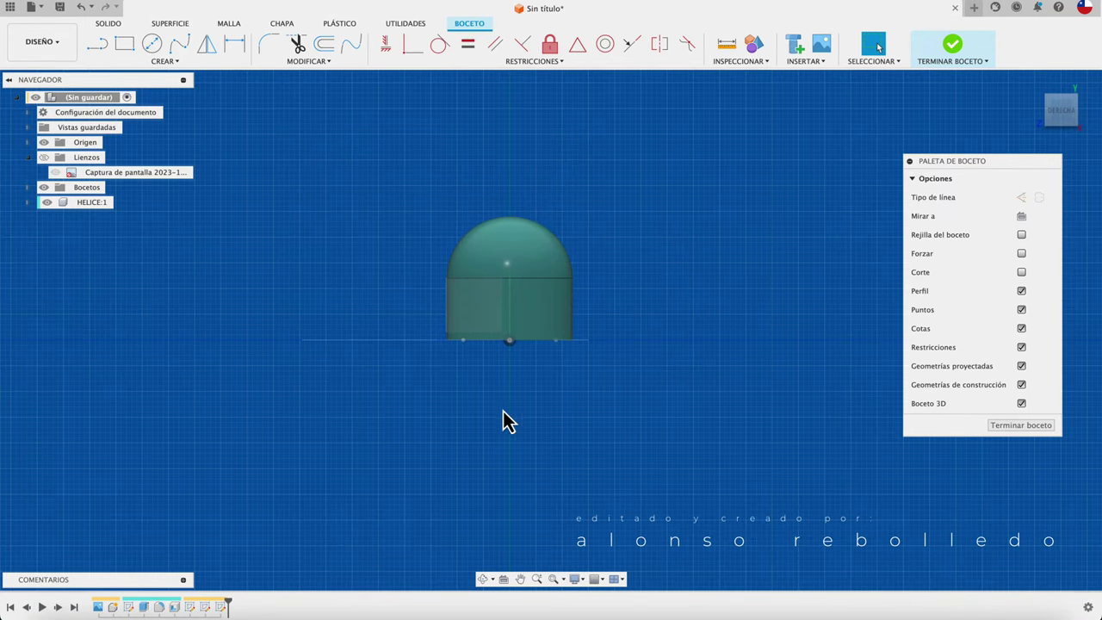
Project the left and right blade baseline curves into the side-view sketch
click(99, 45)
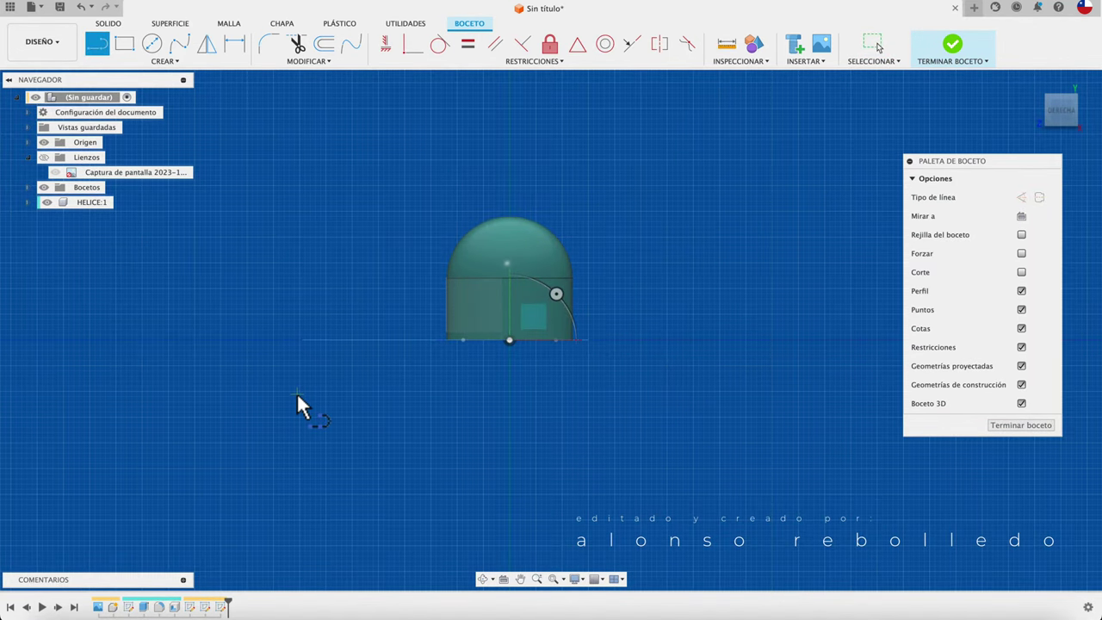
key(Escape)
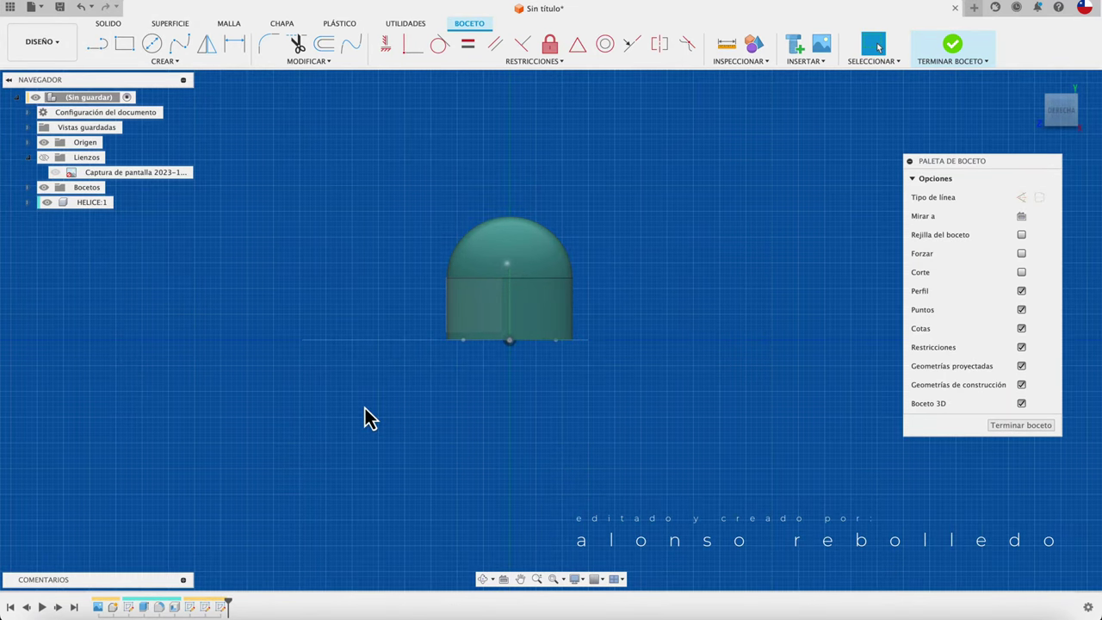
key(p)
click(313, 342)
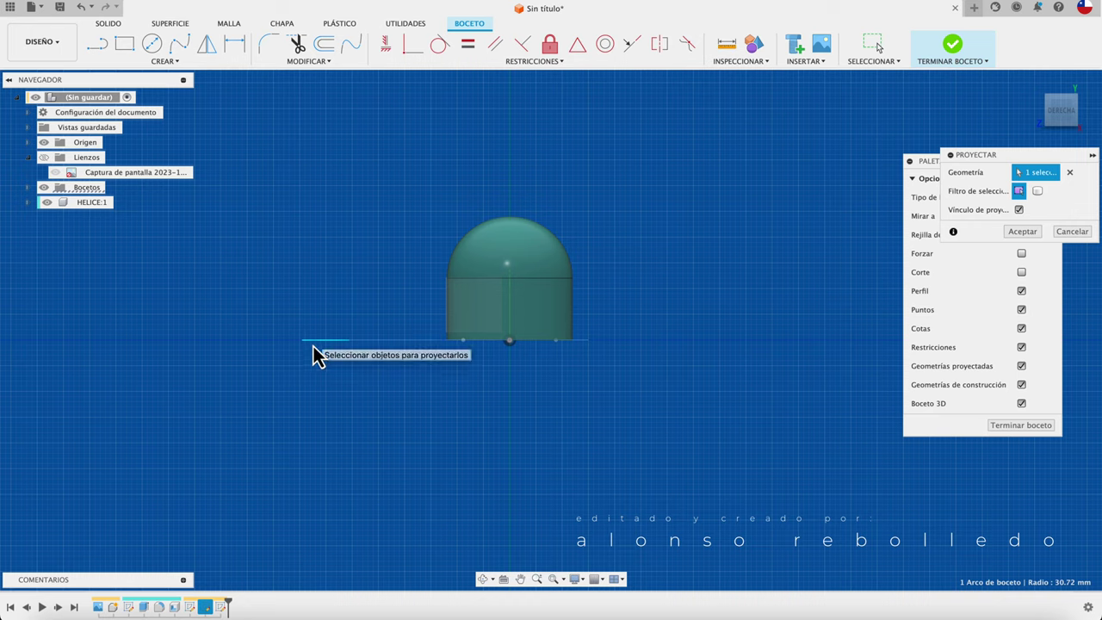
click(582, 341)
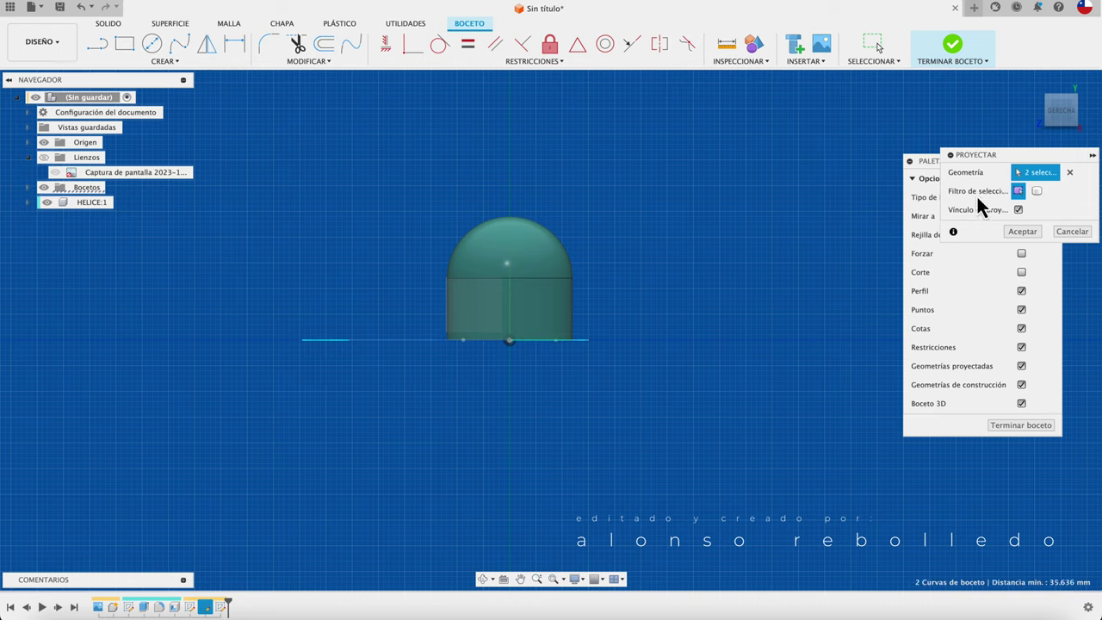
drag(1052, 156, 854, 74)
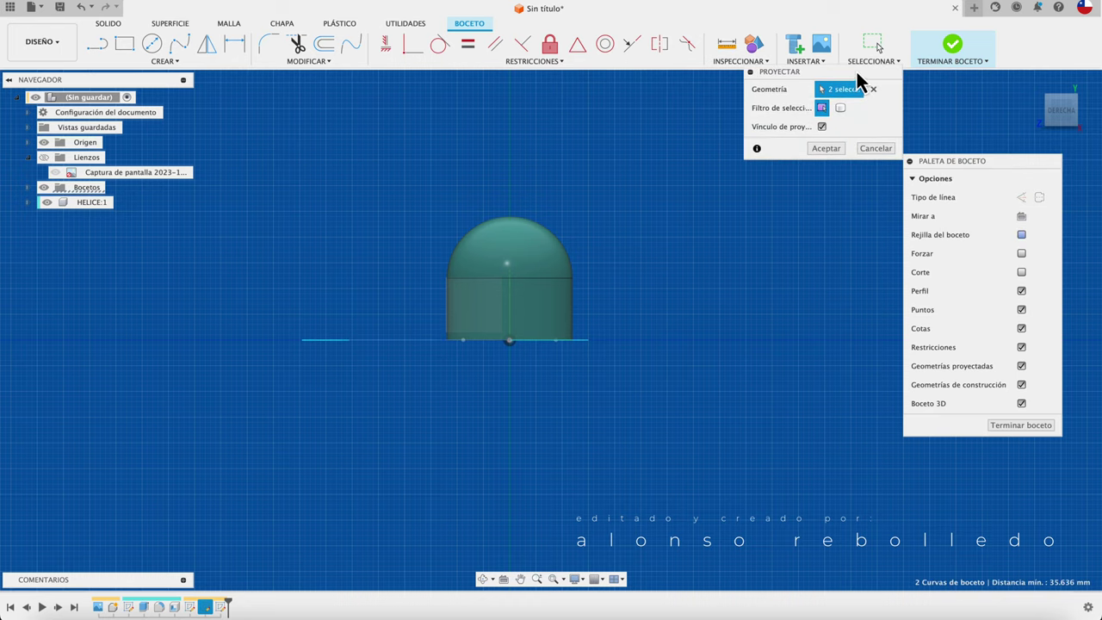
click(828, 149)
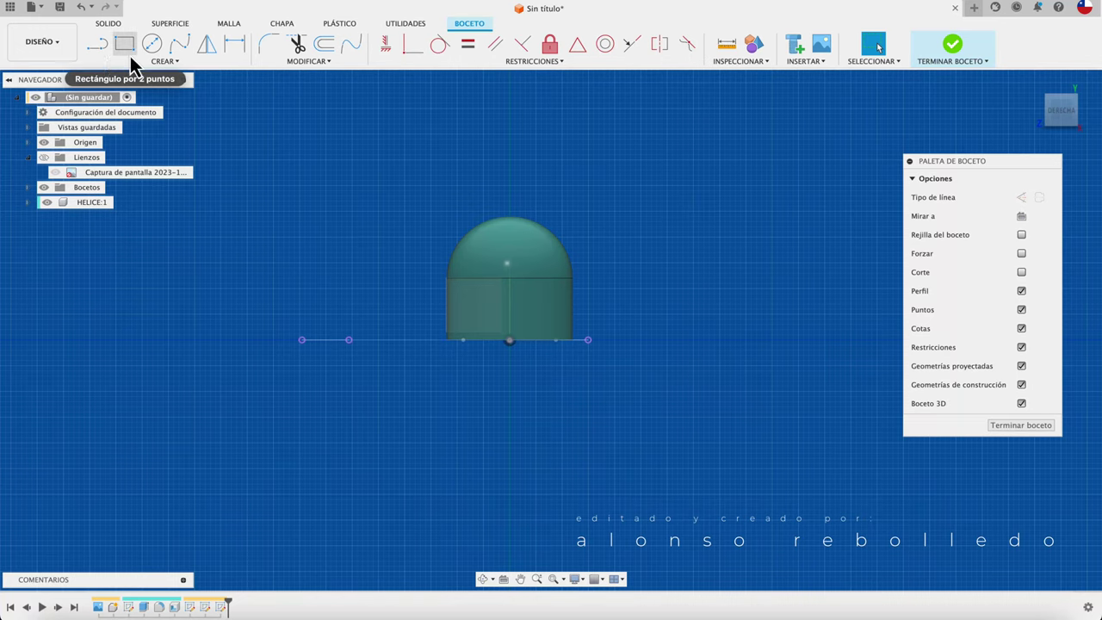
Draw a vertical construction line up from the baseline's left projected endpoint
click(101, 48)
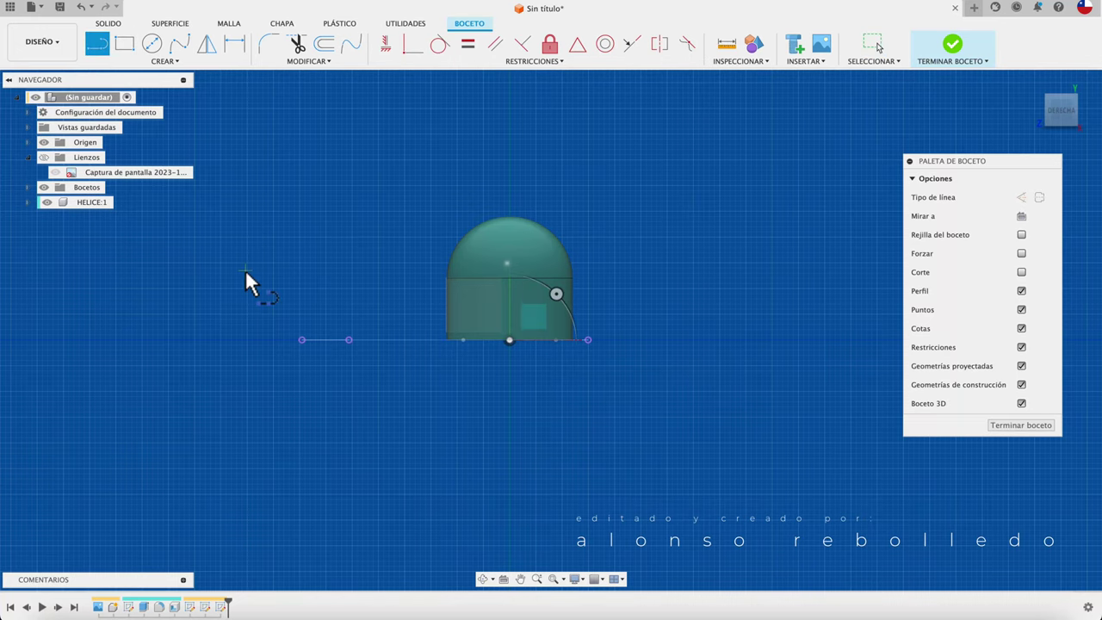
click(301, 339)
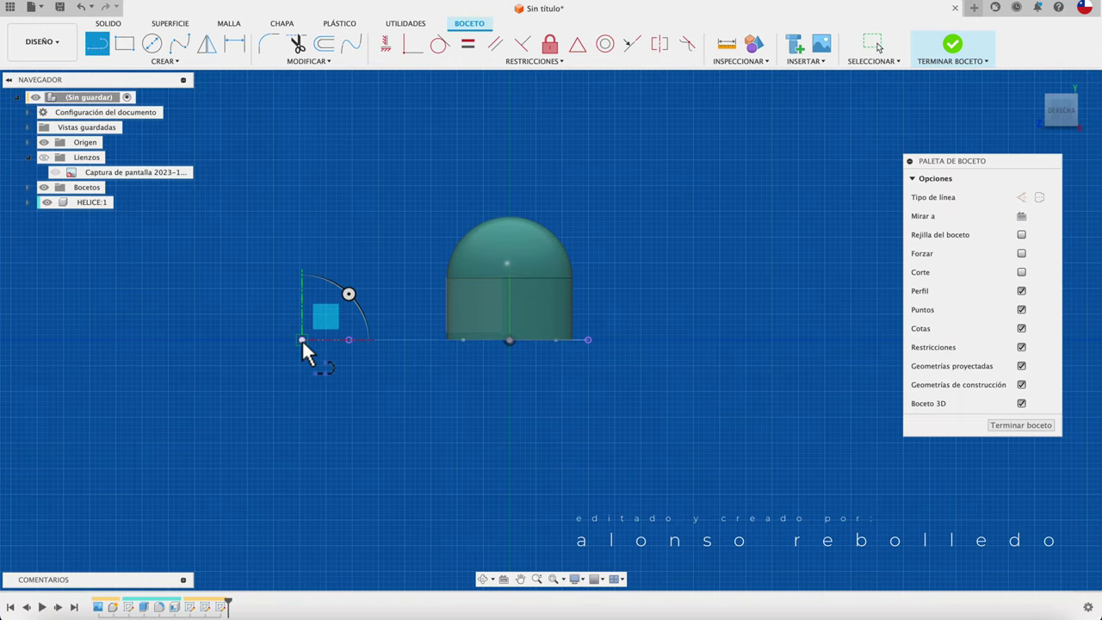
click(301, 134)
key(Escape)
click(302, 168)
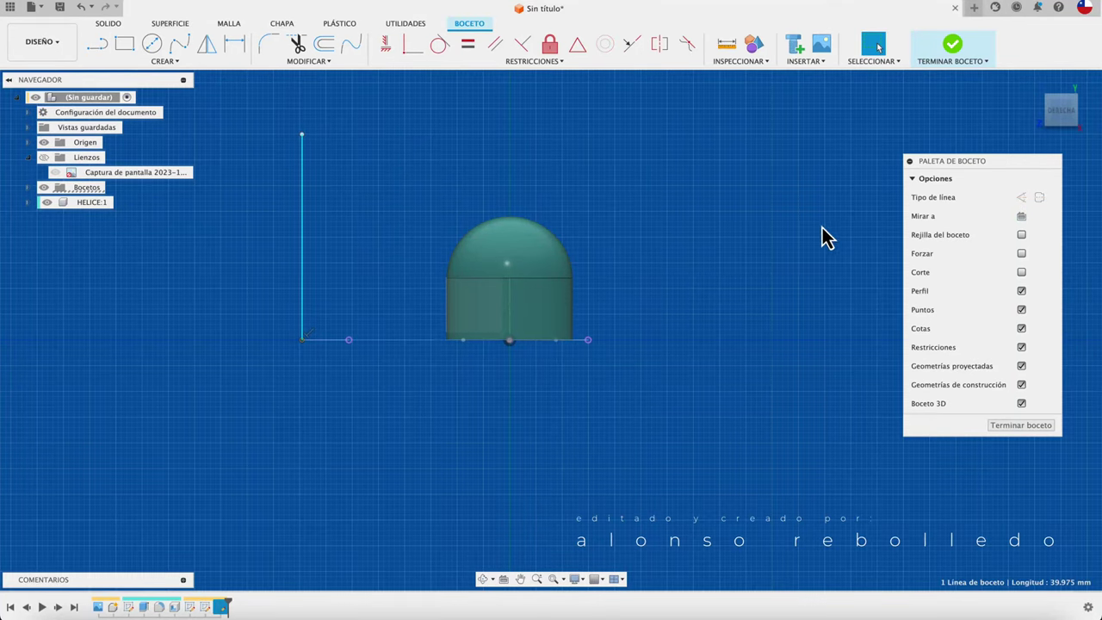
click(1021, 199)
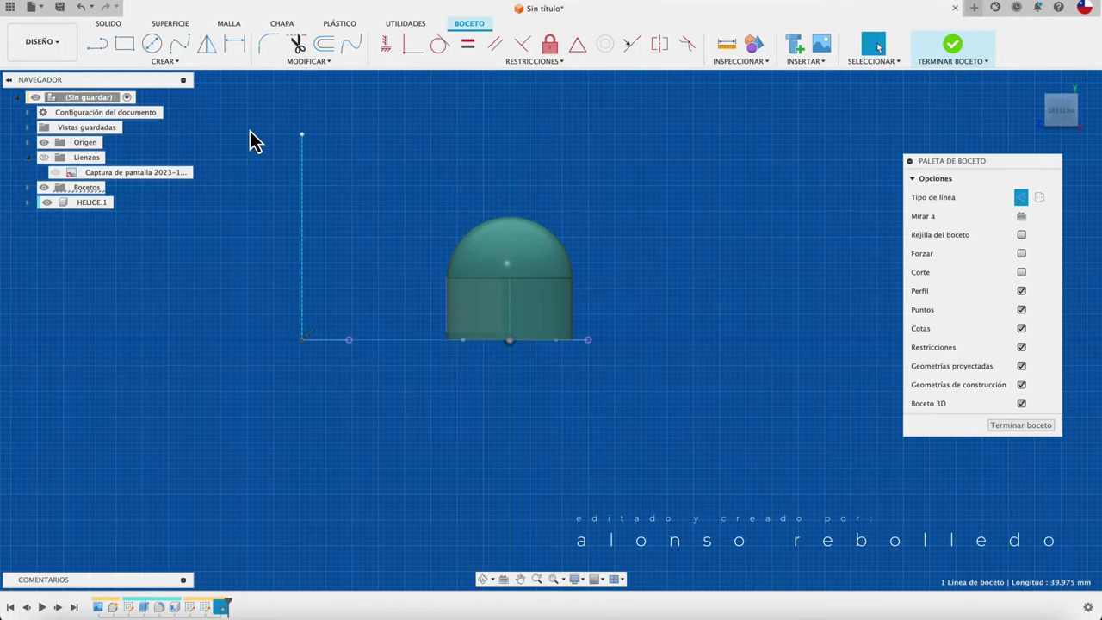
Draw a 46.899 mm vertical construction line up from the baseline's right end
click(97, 47)
click(588, 340)
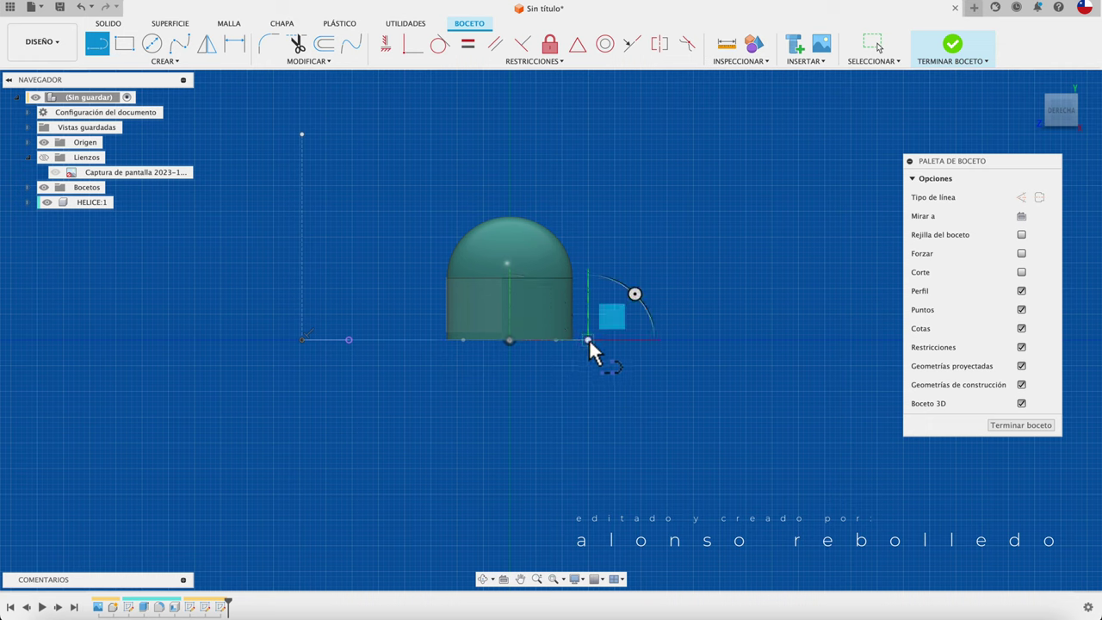
click(588, 100)
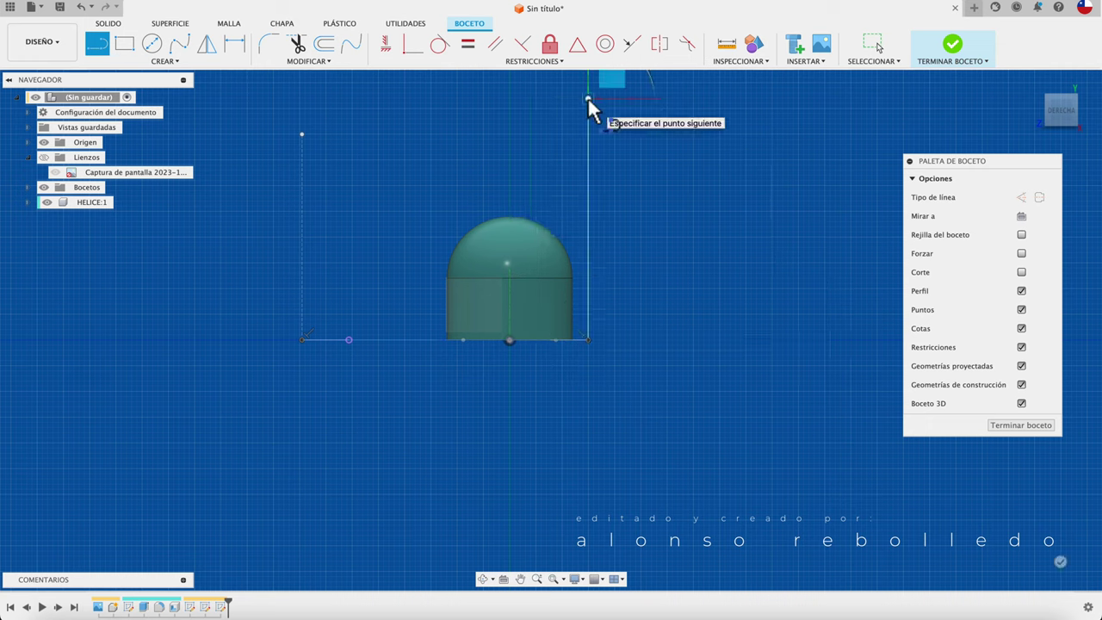
key(Escape)
click(589, 148)
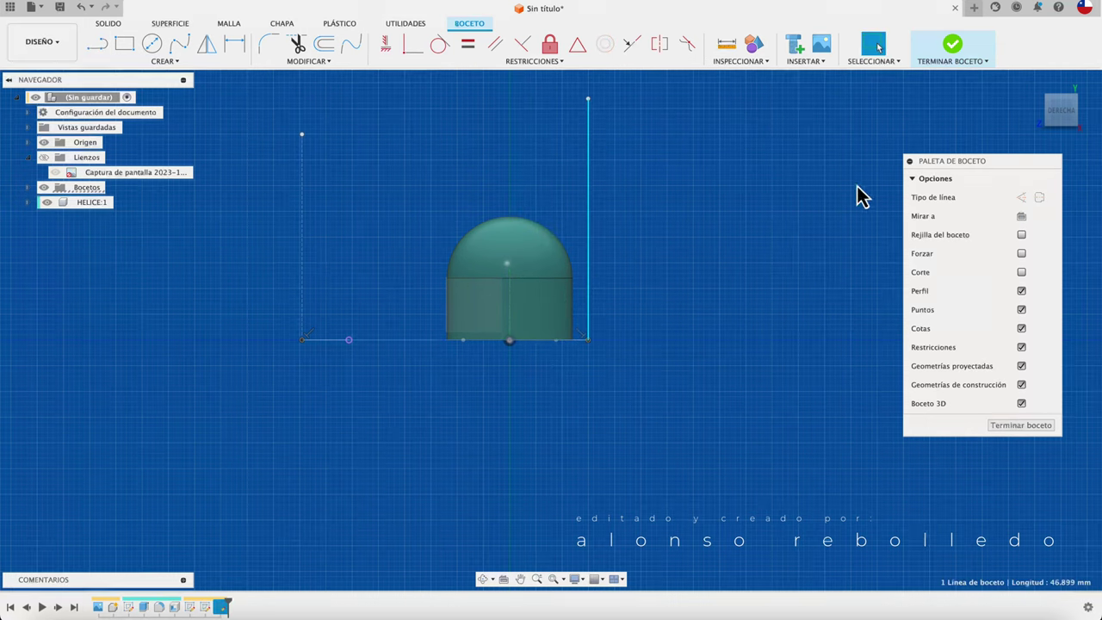
click(1021, 198)
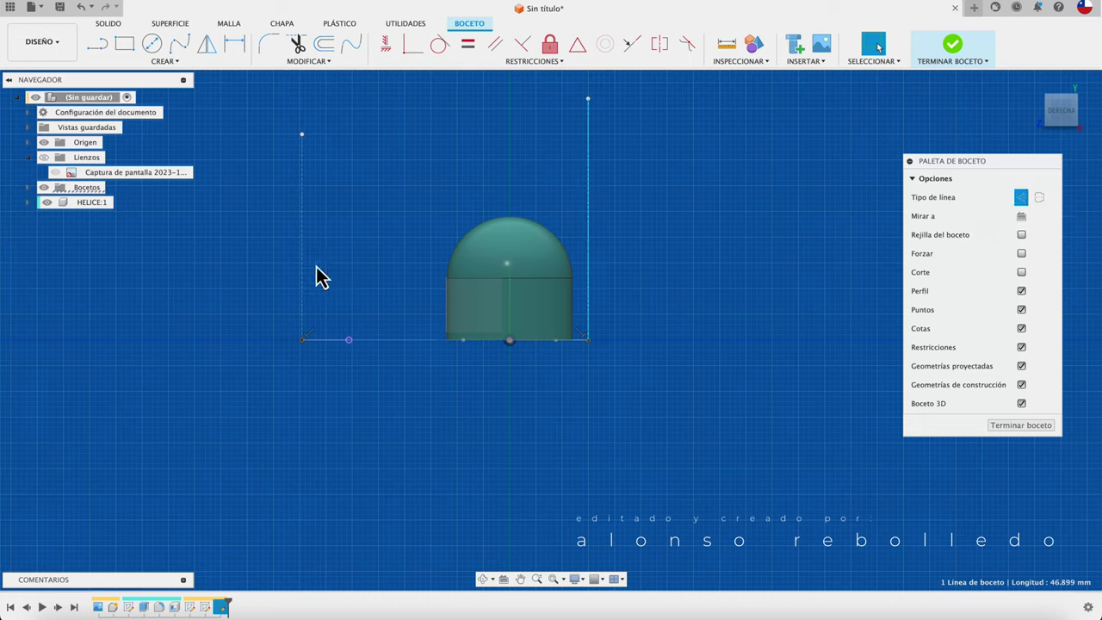
click(218, 331)
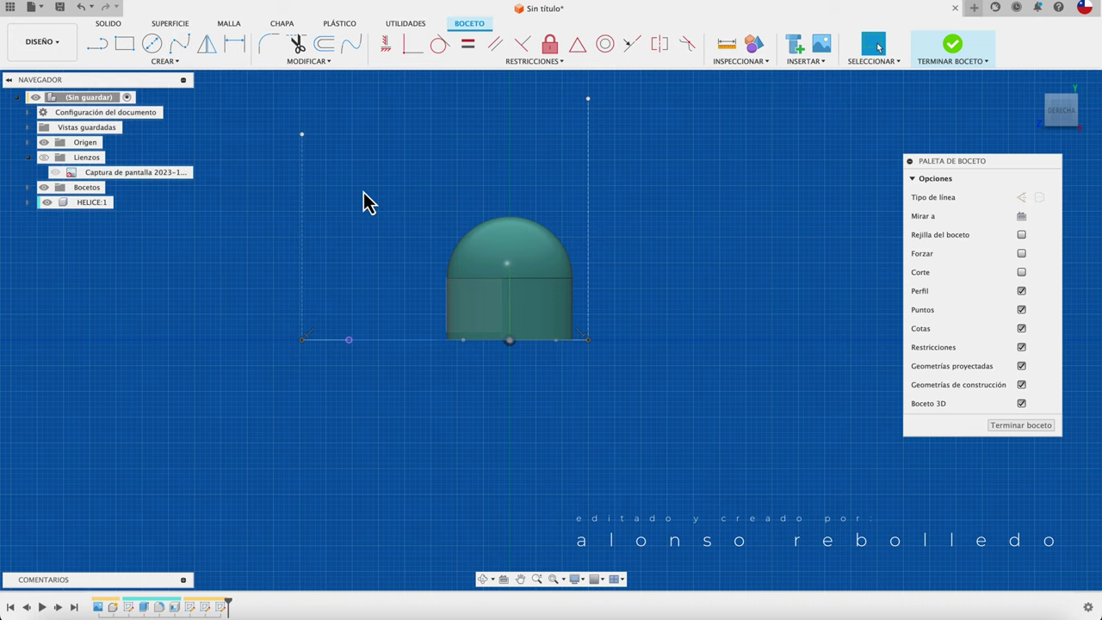
Draw a three-point arc from the right construction line to the left one, bulging in front of the hub, and finish the sketch
click(164, 61)
mouse_move(120, 114)
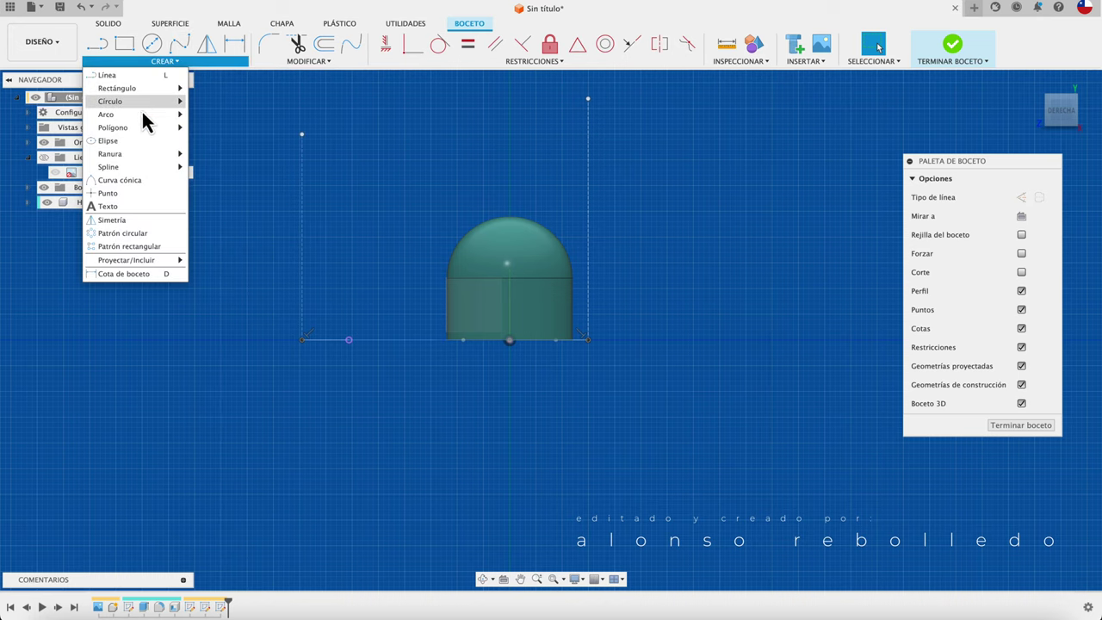
click(221, 115)
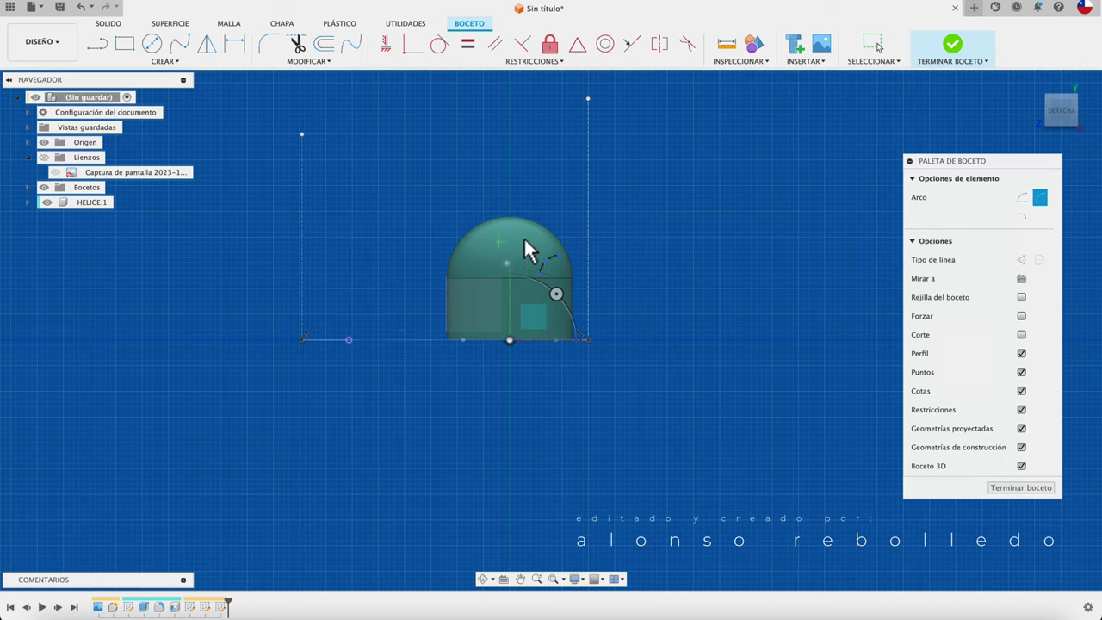
click(587, 281)
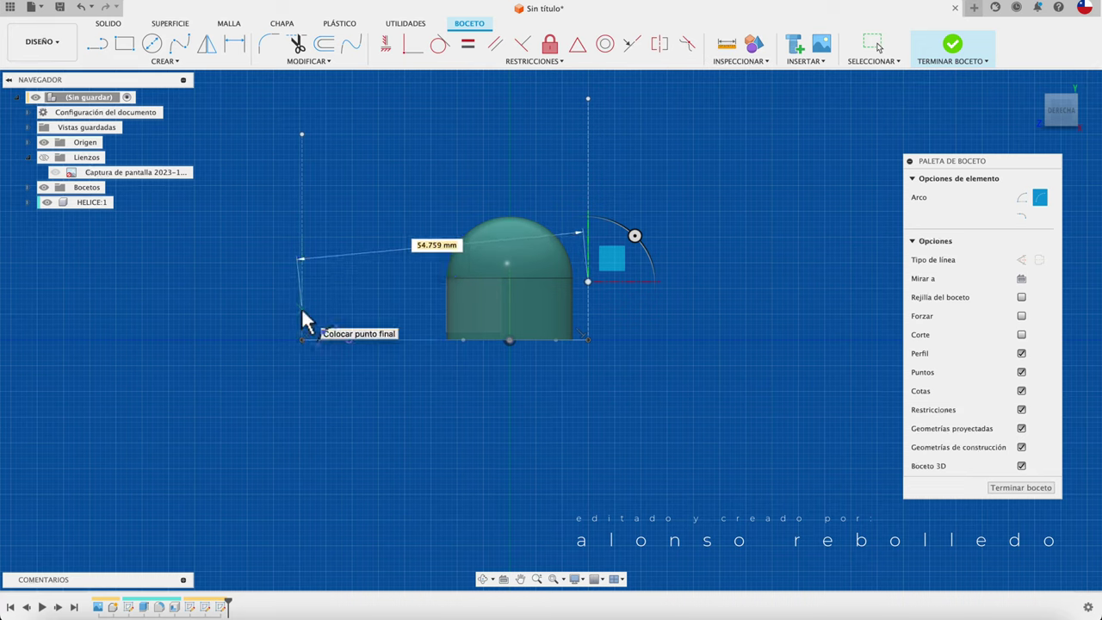
click(301, 308)
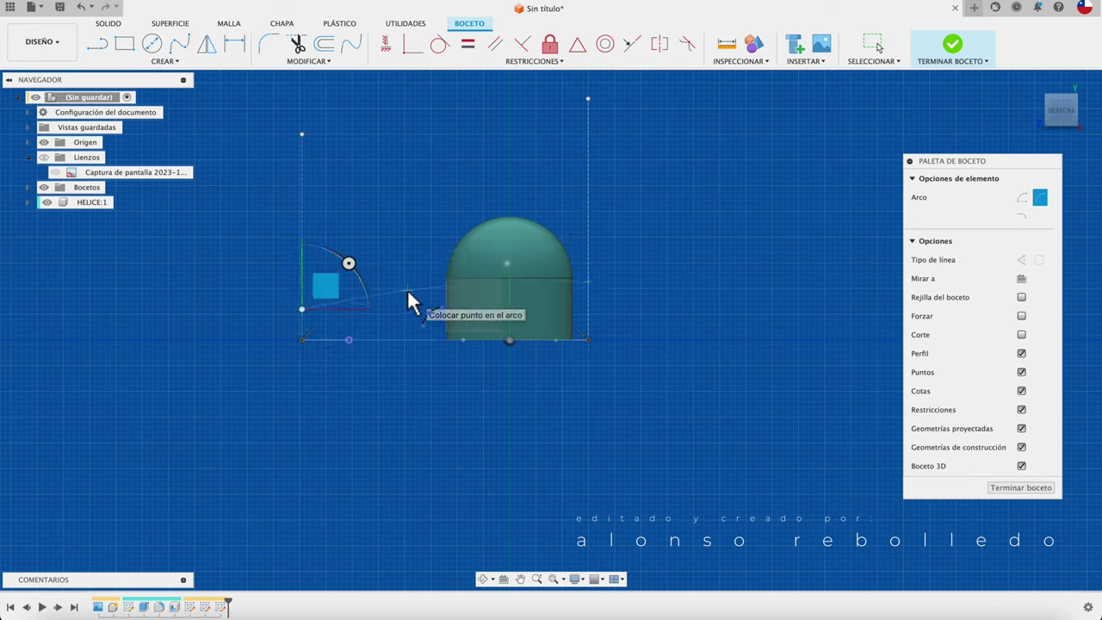
click(407, 288)
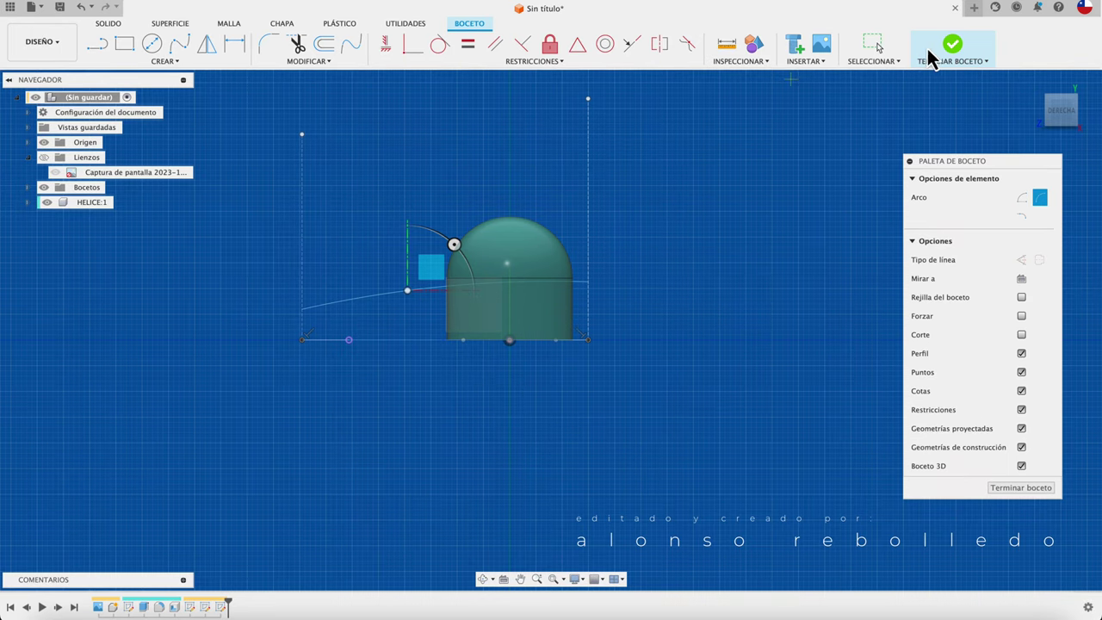
click(953, 44)
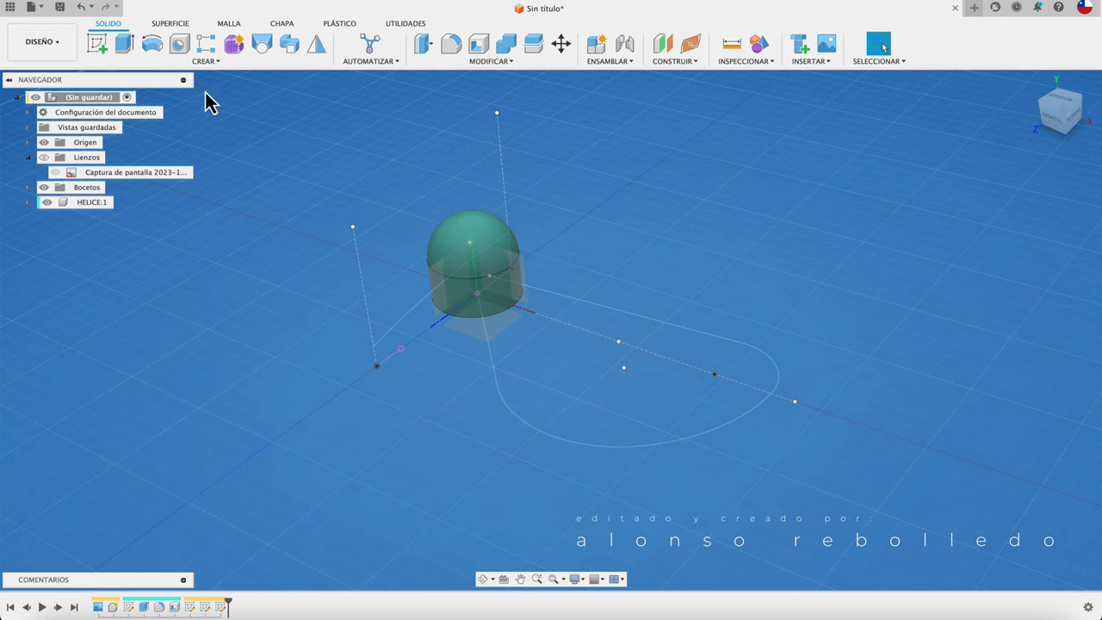
Extrude the side arc into a 108.378 mm long surface
click(180, 25)
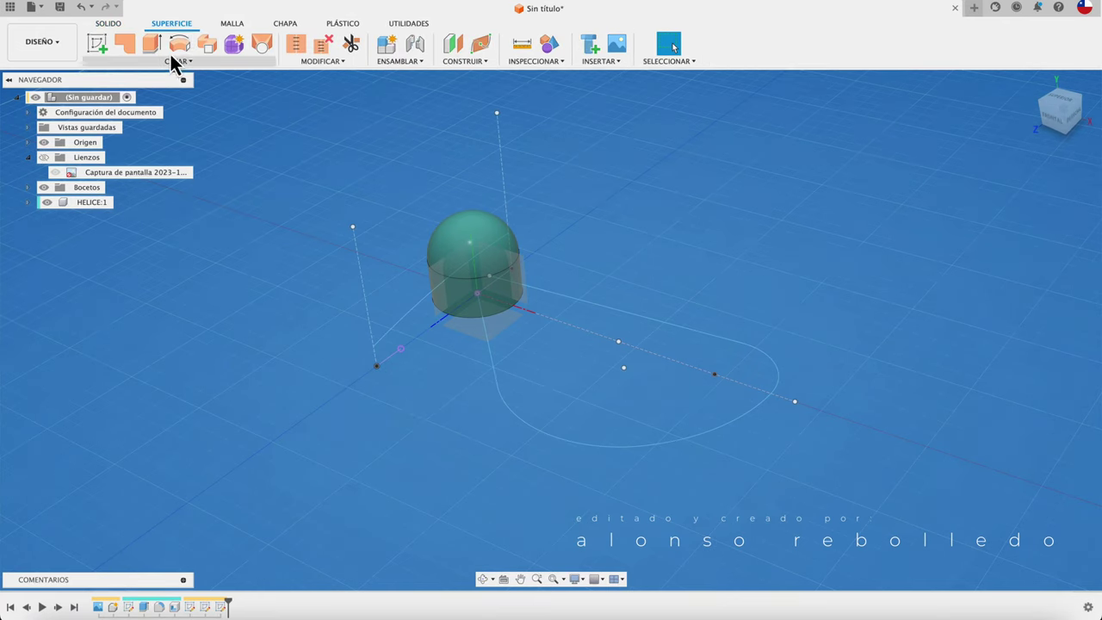
click(153, 49)
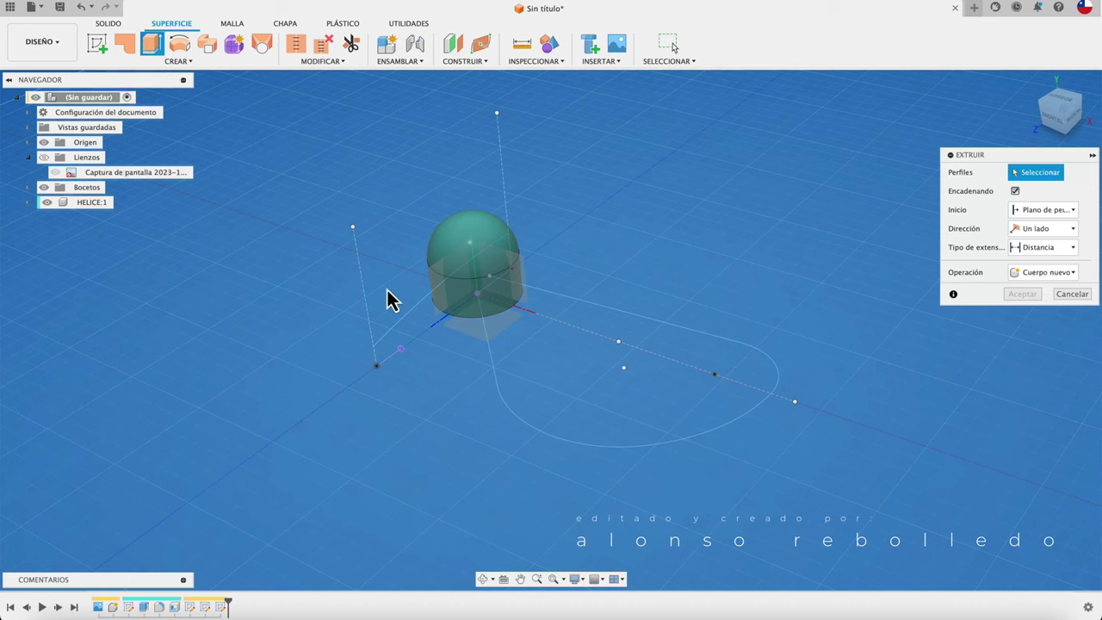
click(407, 320)
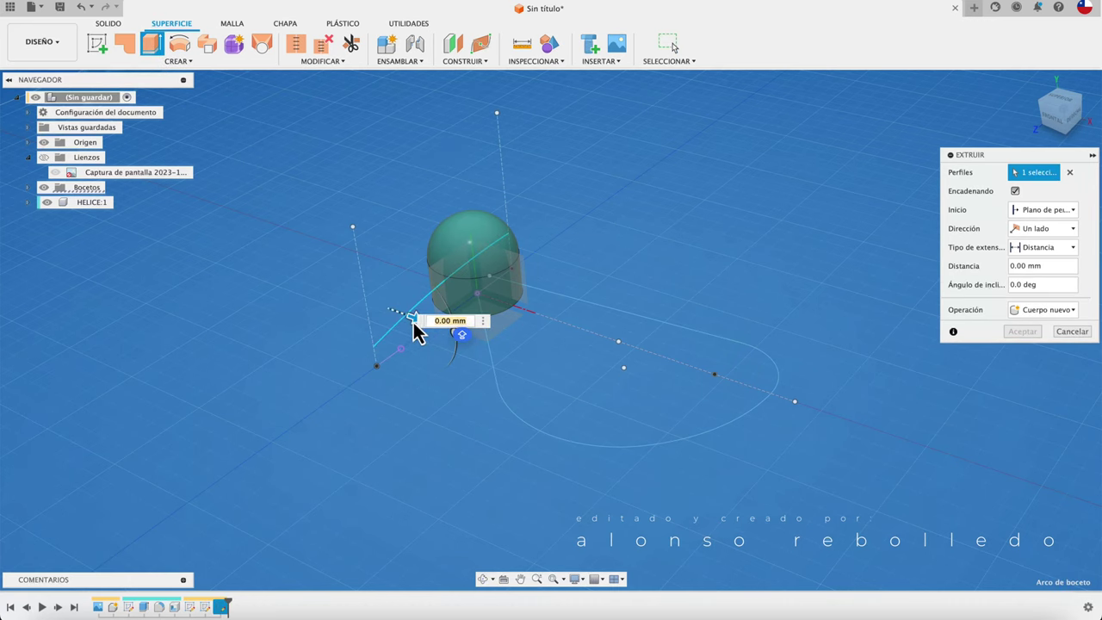
drag(419, 326, 898, 504)
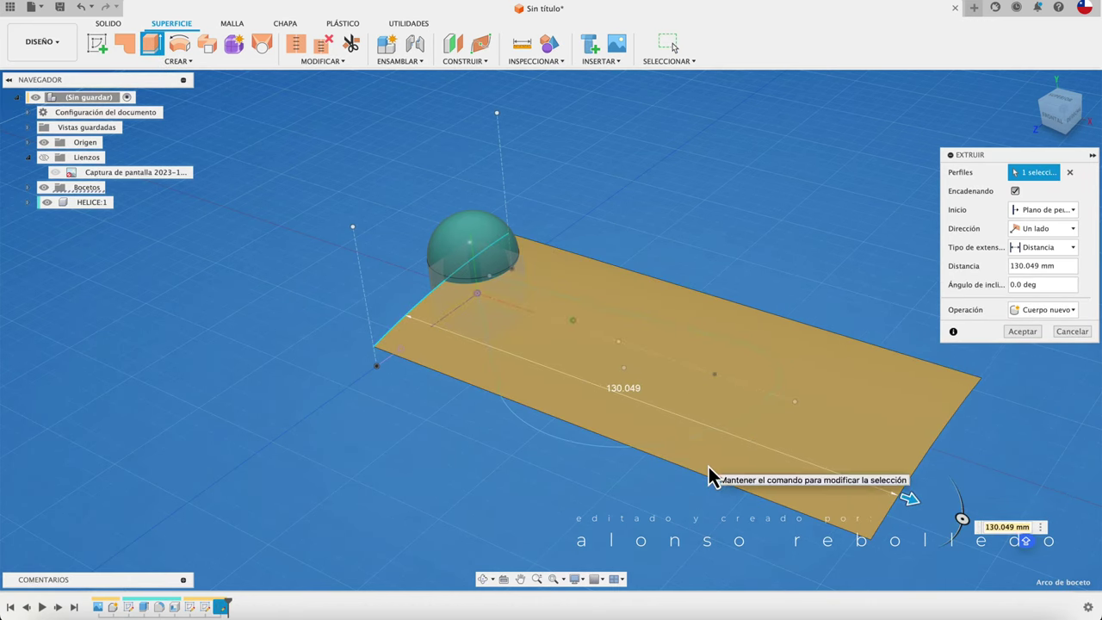
click(1057, 104)
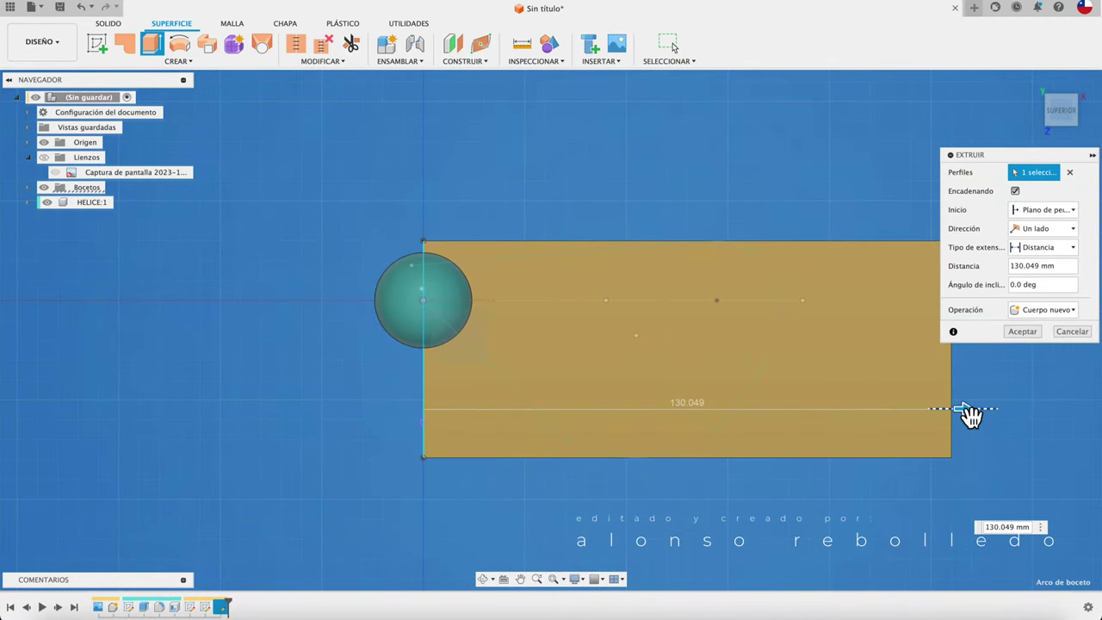
mouse_move(965, 410)
mouse_down()
mouse_move(658, 410)
mouse_move(878, 371)
mouse_up()
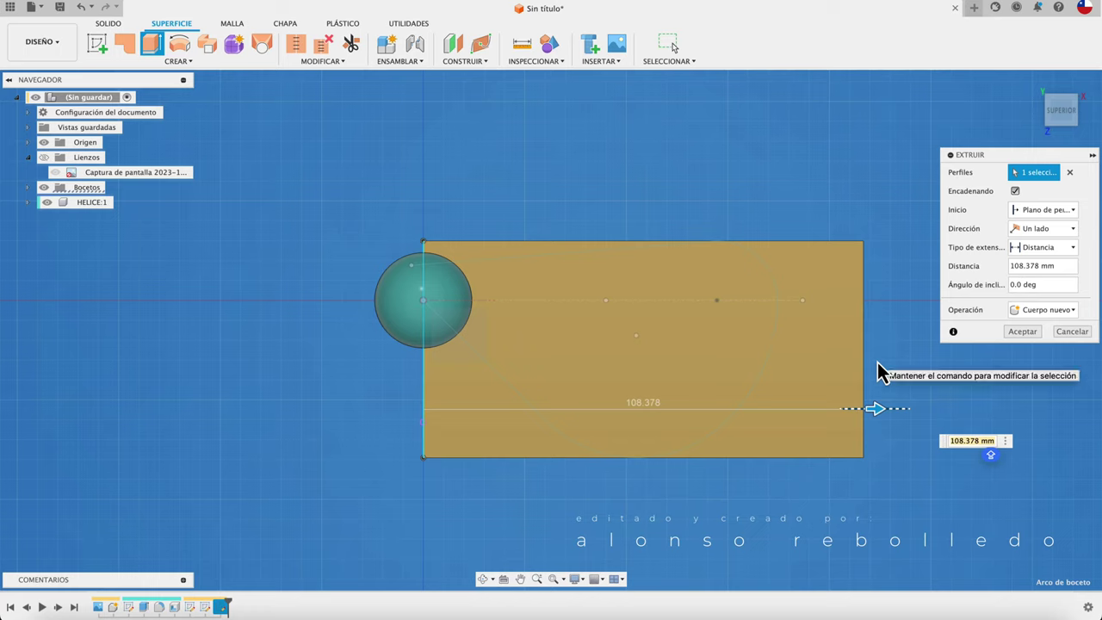
click(1020, 340)
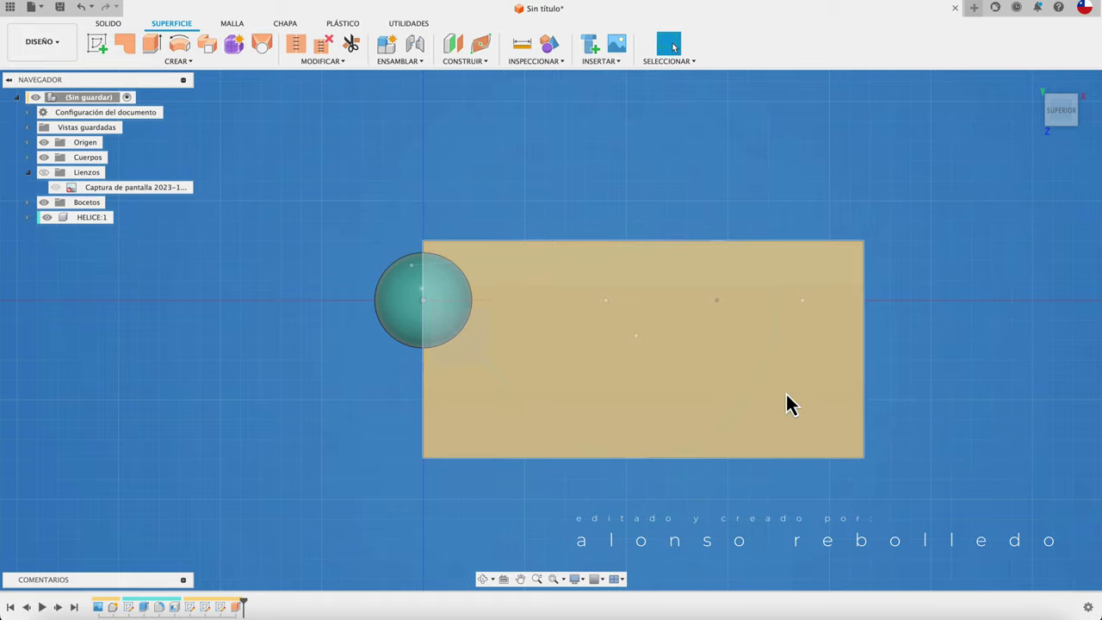
Extrude the looped blade outline upward into a curved surface wall
shift+middle_drag(445, 516, 445, 517)
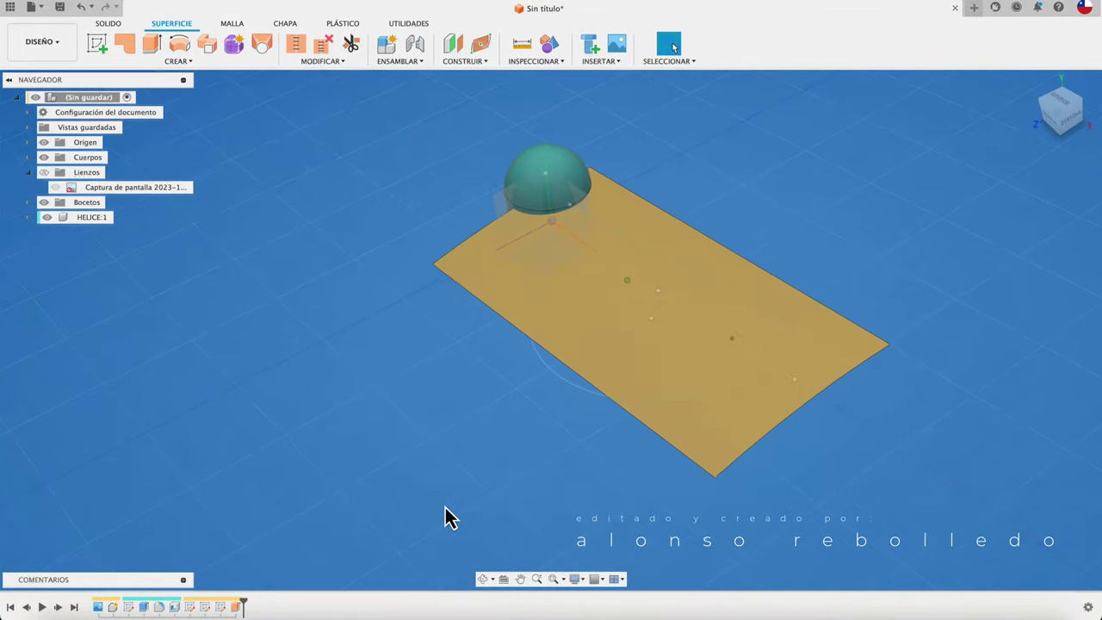
shift+middle_drag(445, 517, 445, 517)
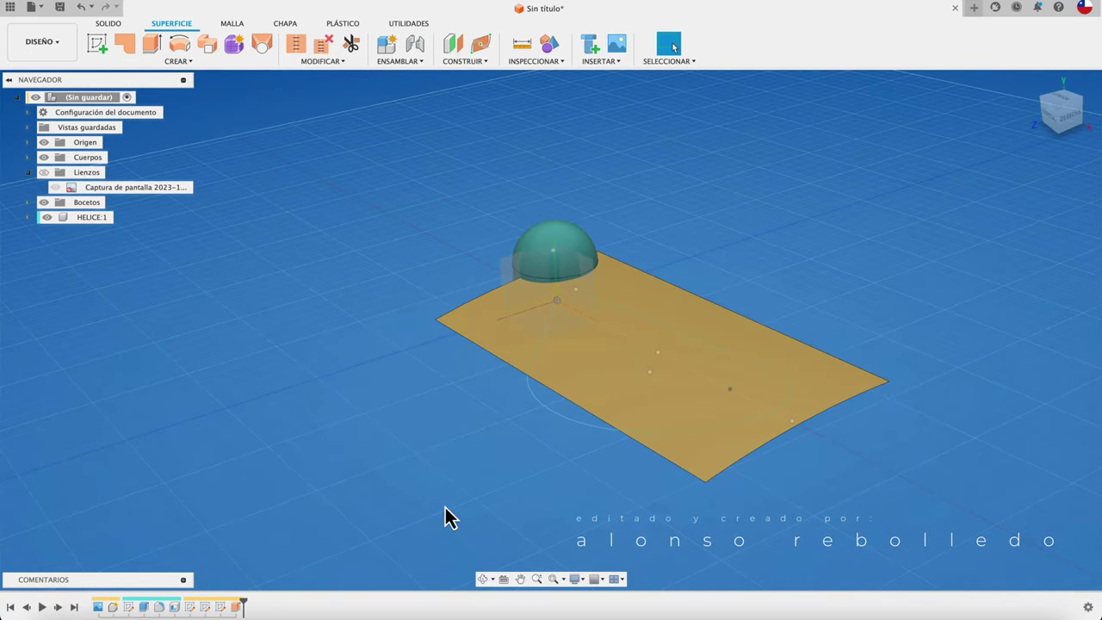
click(157, 45)
click(553, 423)
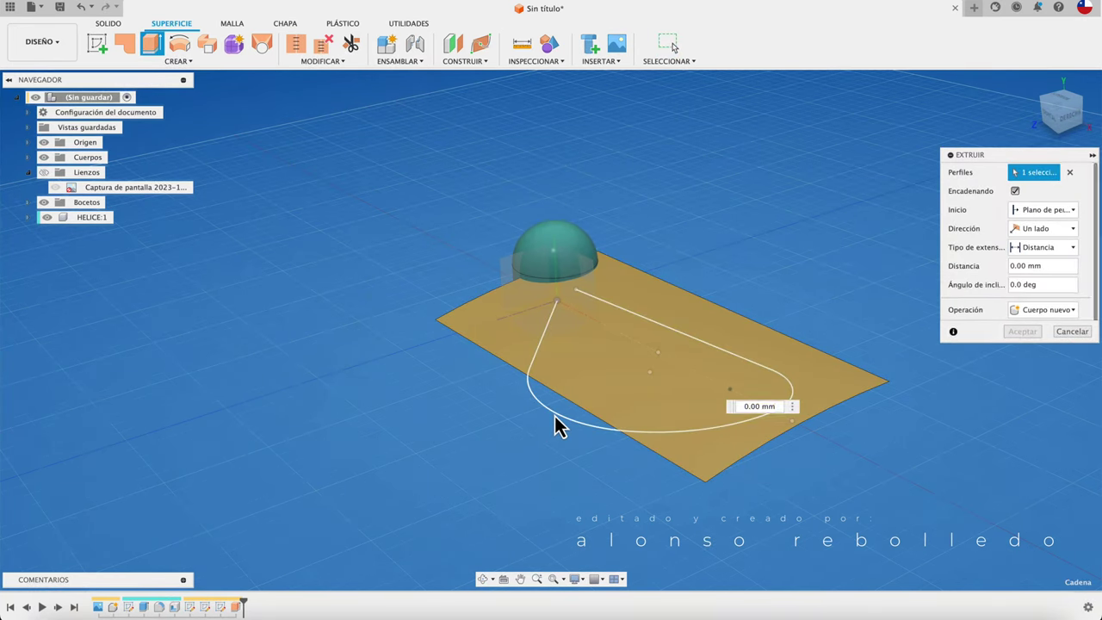
drag(650, 366, 645, 142)
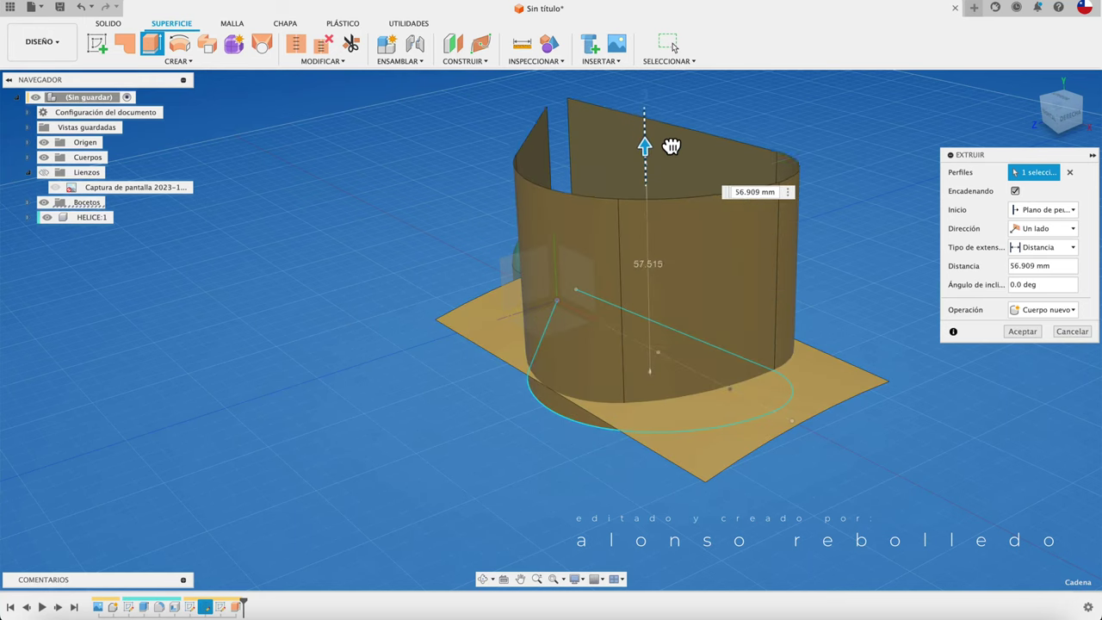
shift+middle_drag(680, 238, 683, 246)
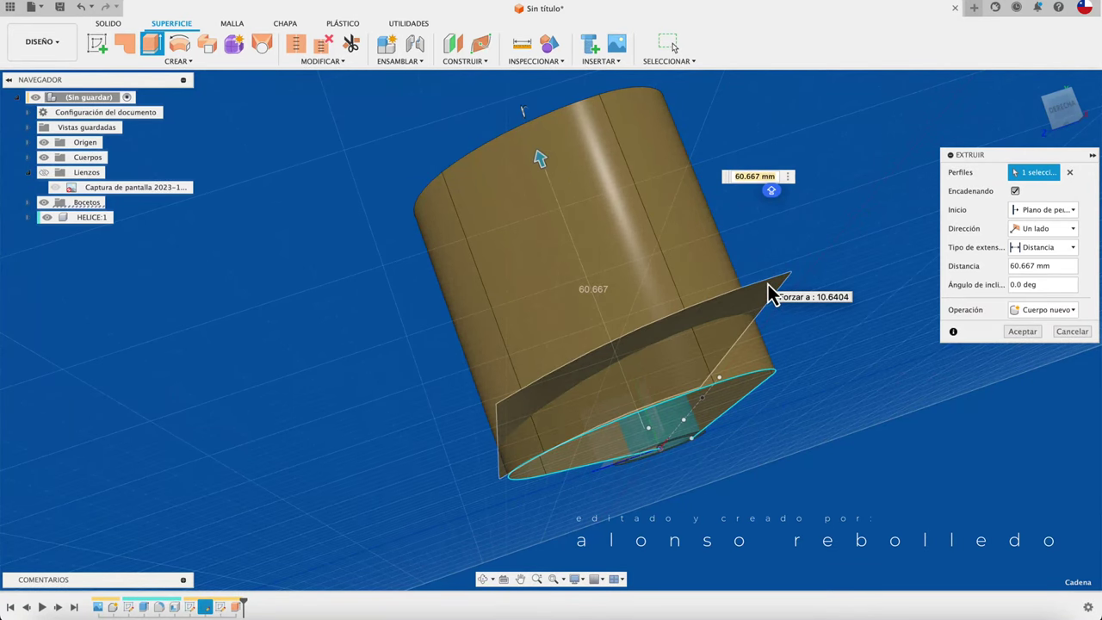
Make the wall extrusion symmetric at 30.74 mm so it crosses the sheet
click(1039, 247)
click(1072, 229)
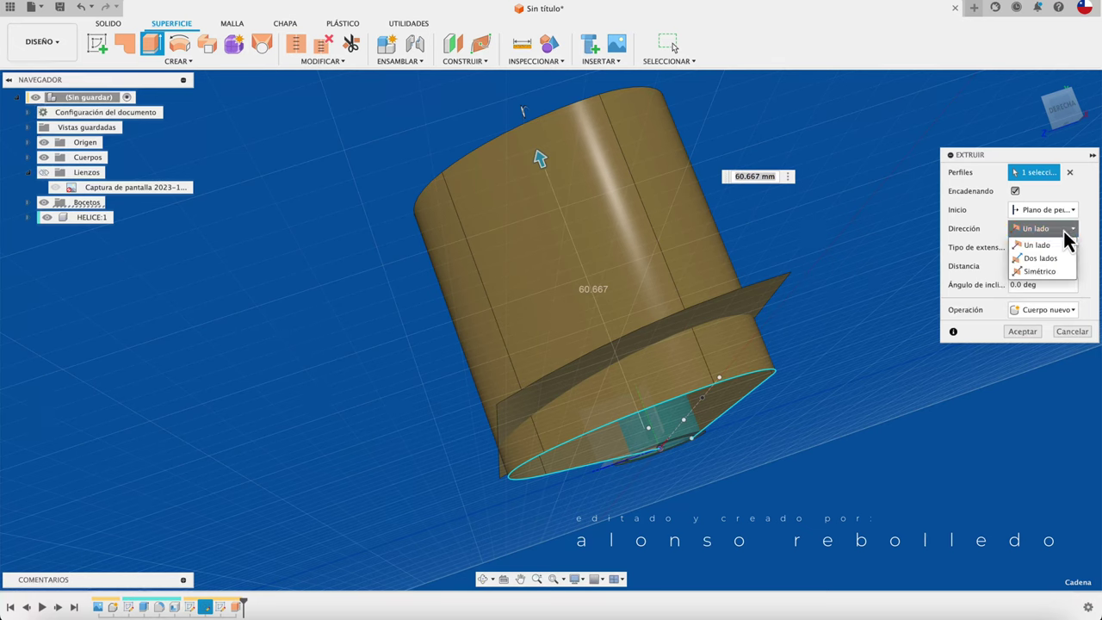
click(1039, 272)
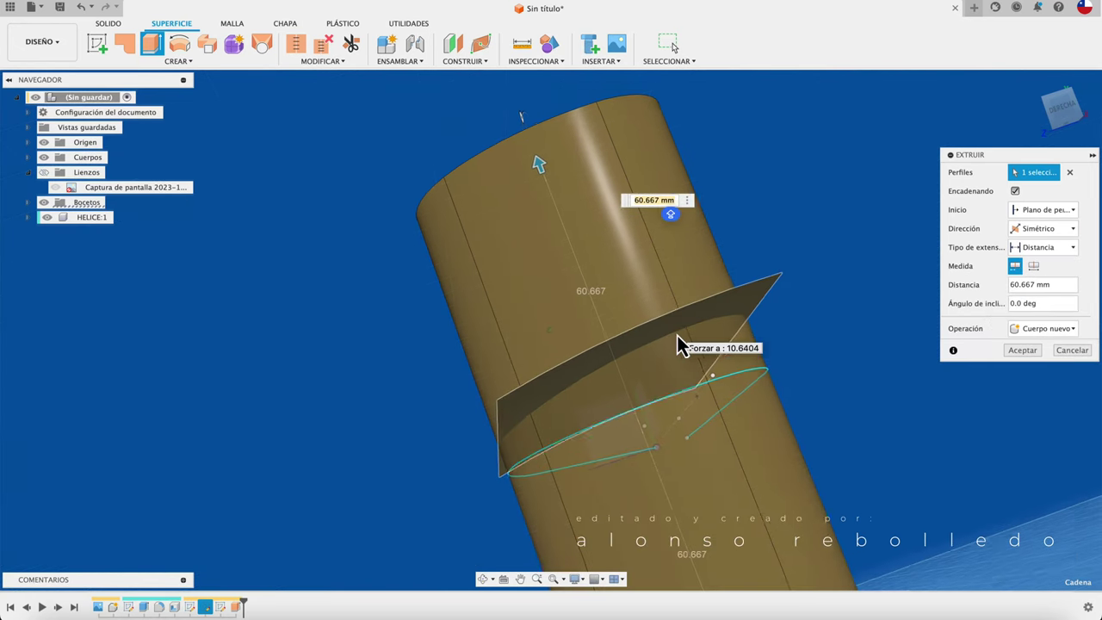
scroll(679, 344, down, 3)
scroll(669, 413, down, 3)
drag(647, 452, 630, 387)
shift+middle_drag(629, 387, 648, 386)
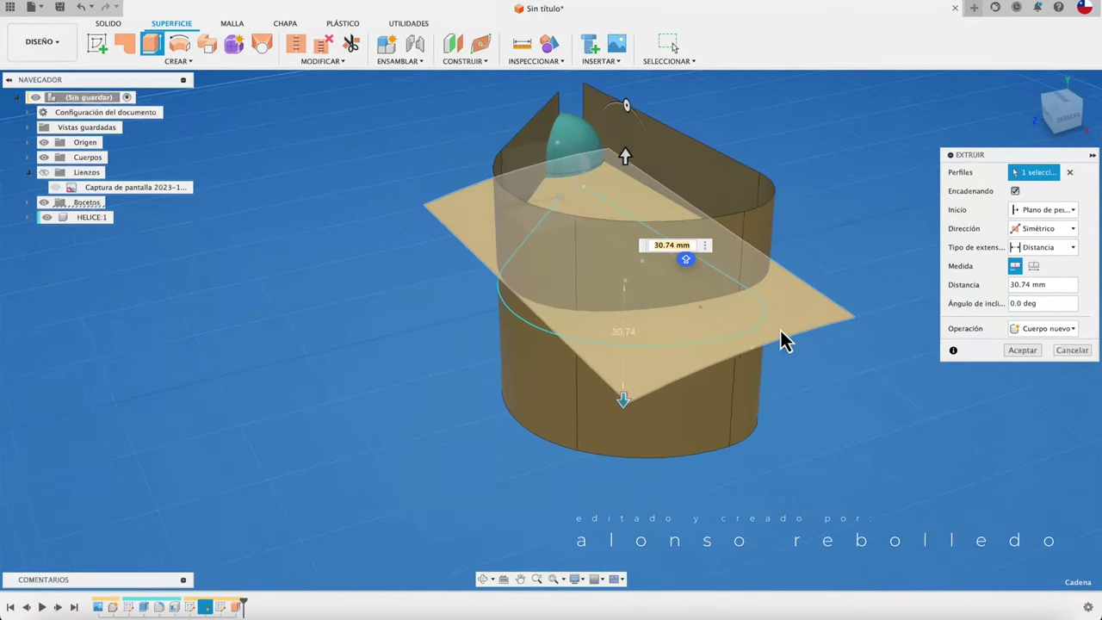
shift+middle_drag(733, 334, 1029, 361)
click(1029, 360)
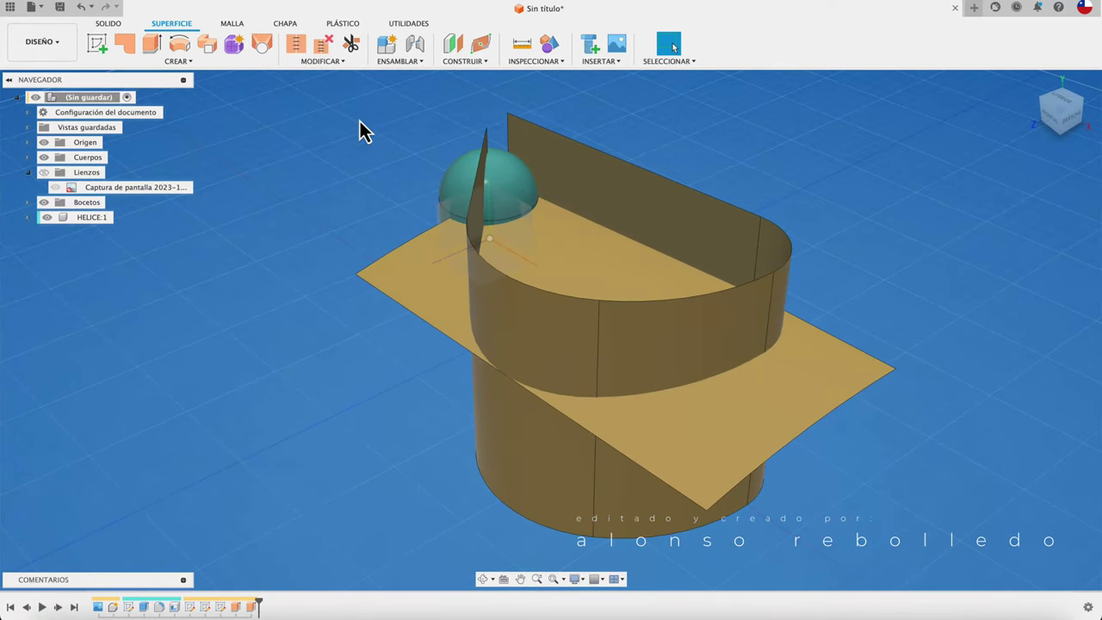
Trim the curved sheet with the blade-outline wall, removing its right and left outer parts
click(351, 45)
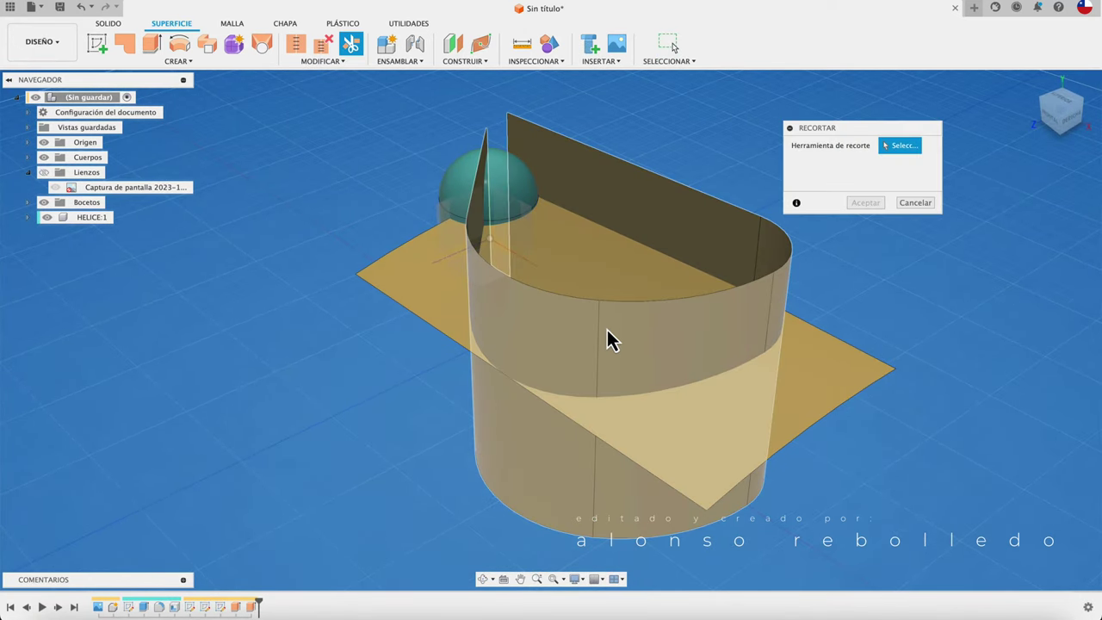
click(658, 351)
click(844, 387)
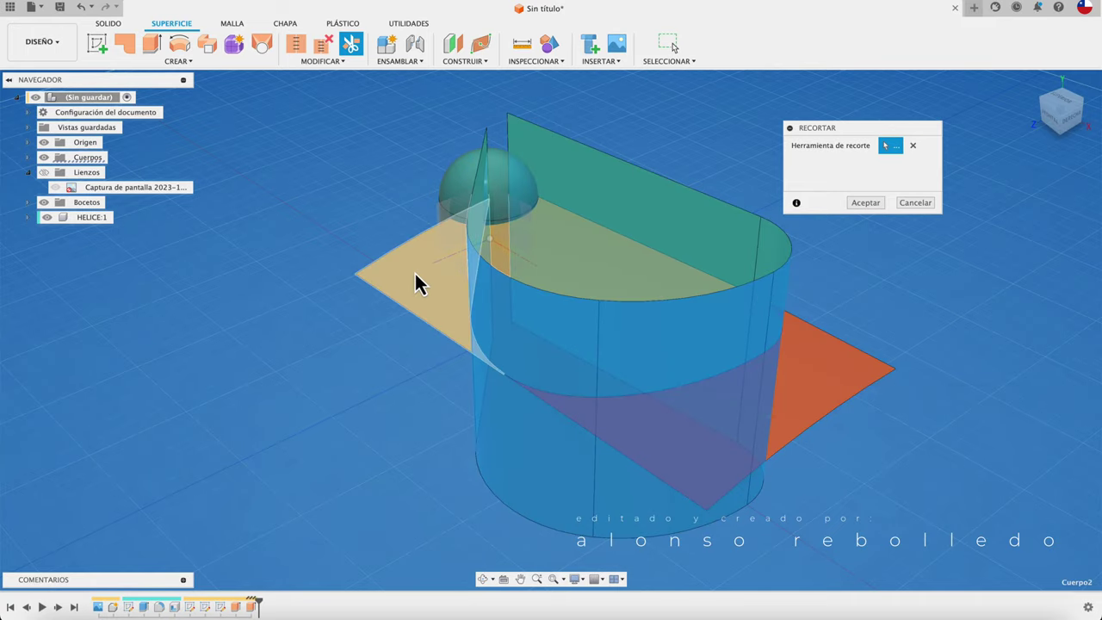
click(415, 285)
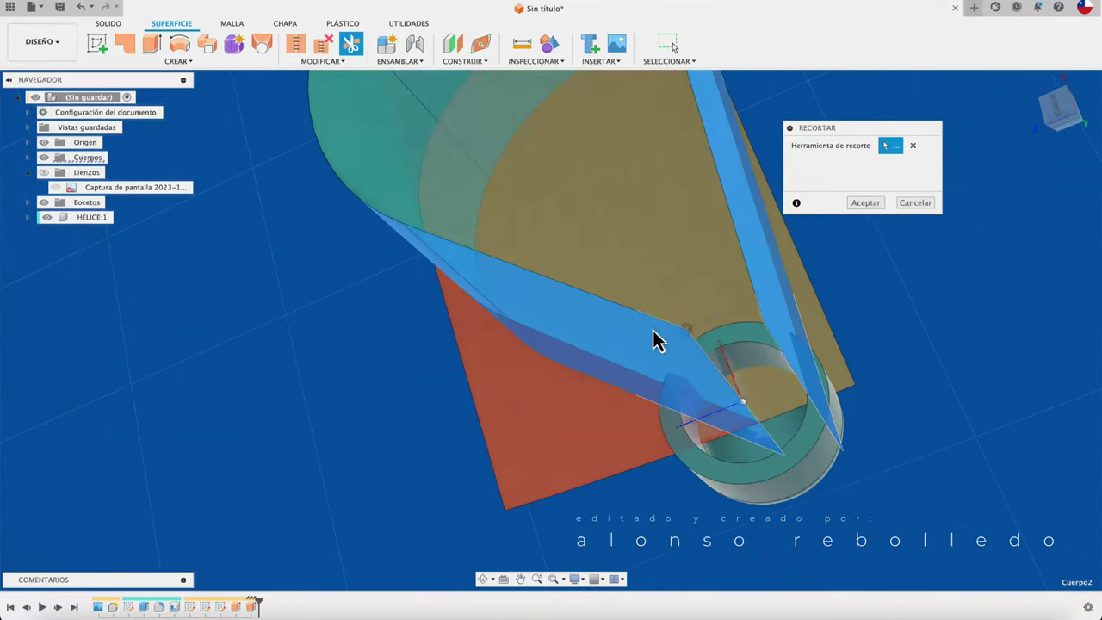
click(869, 205)
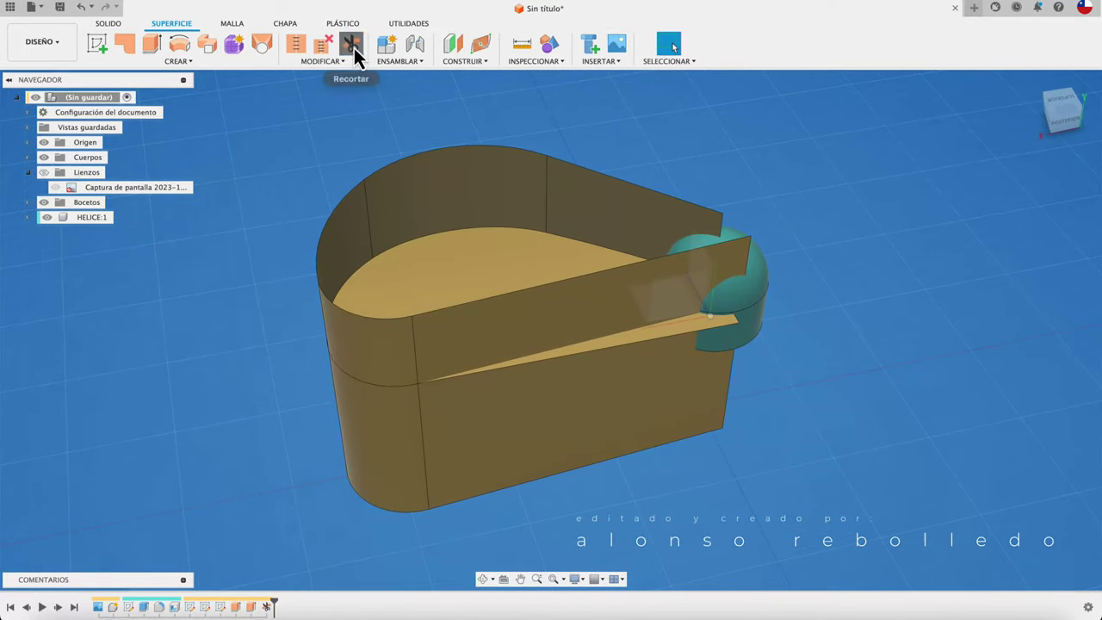
Trim again using the surface body as the cutting tool
click(354, 48)
click(568, 319)
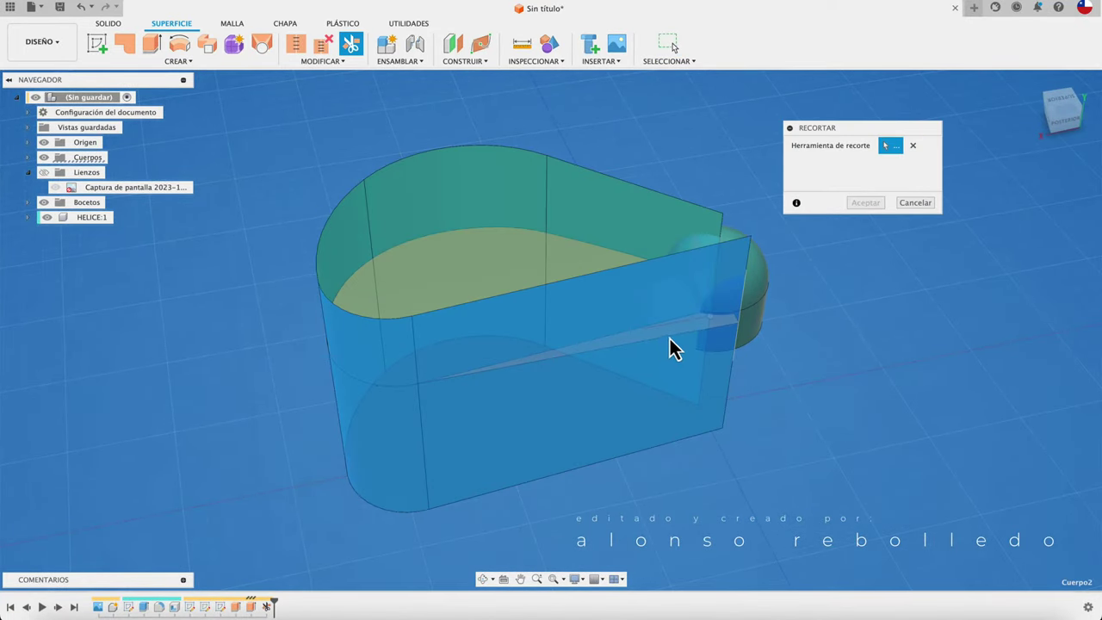
click(865, 204)
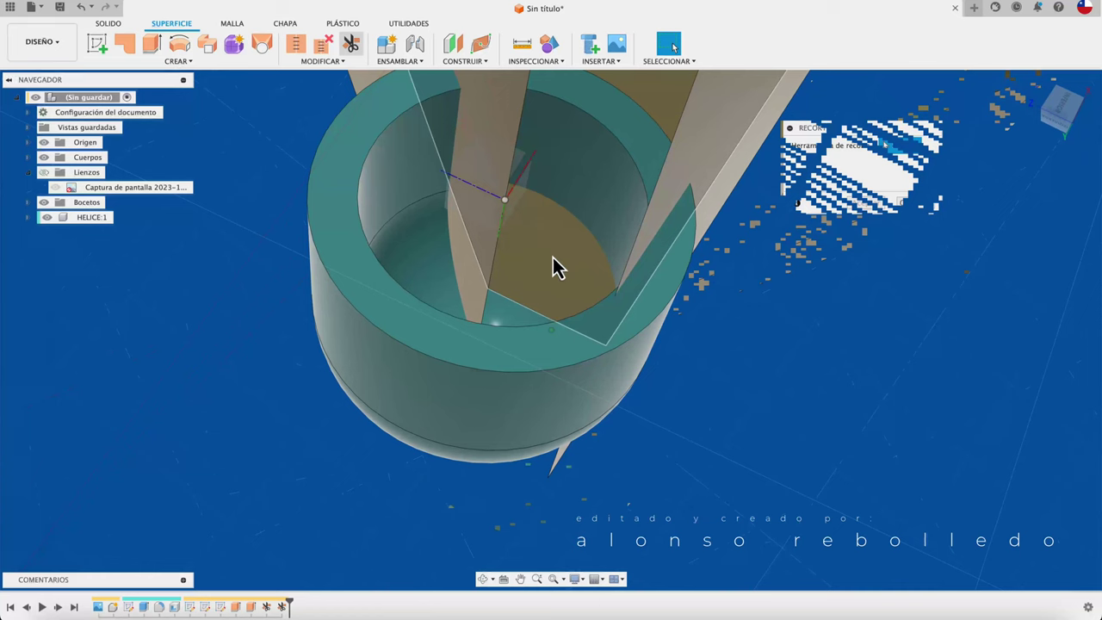
Set up a trim near the hub, choosing which regions get removed
click(352, 47)
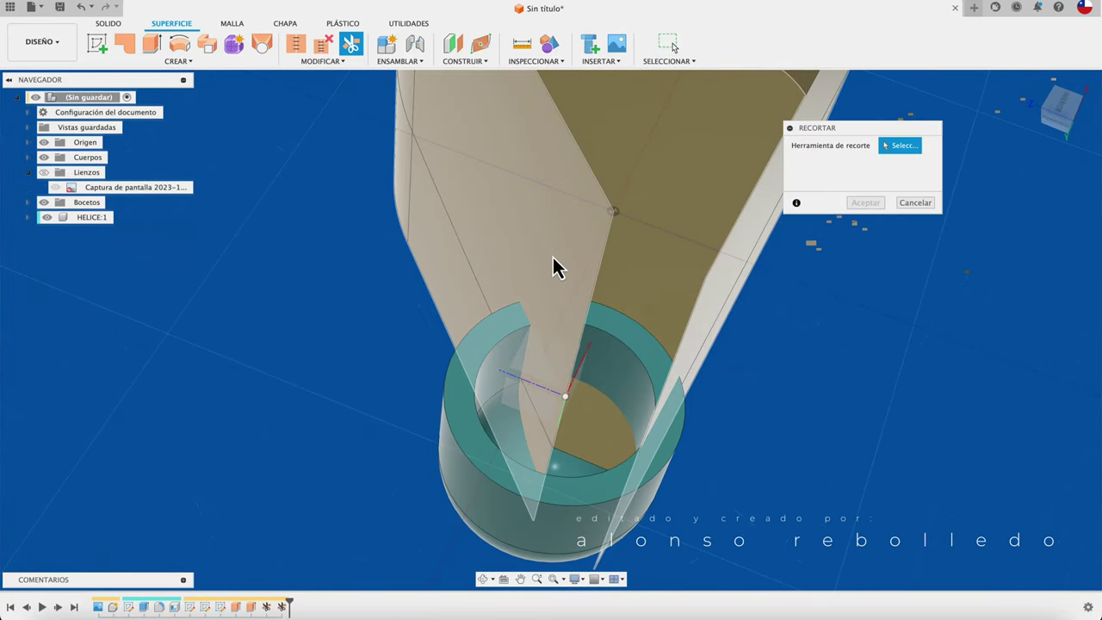
click(555, 268)
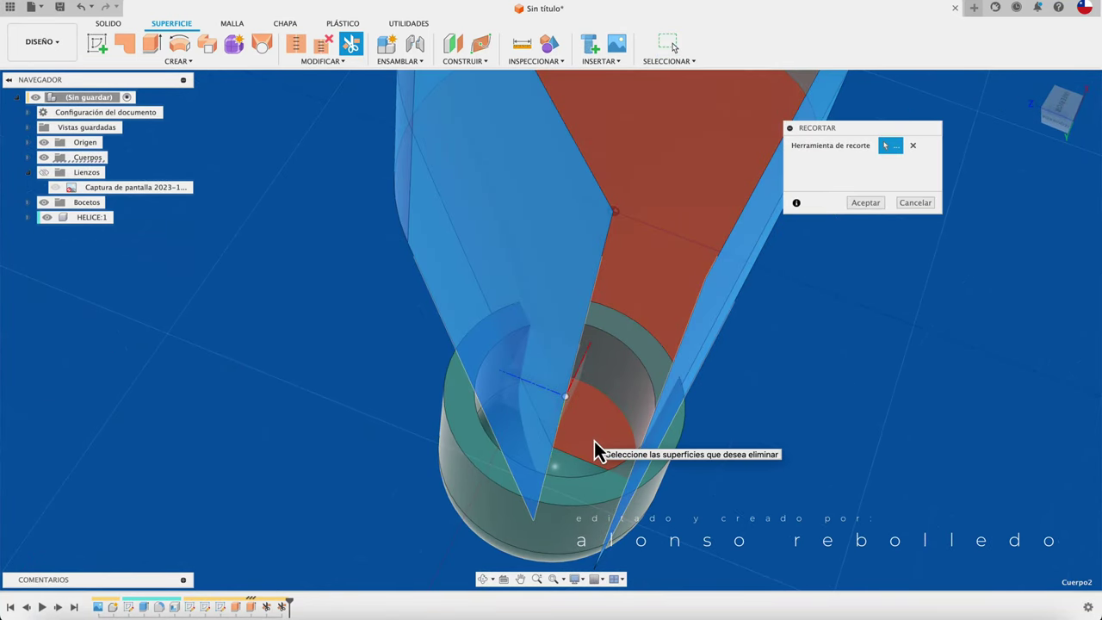
mouse_move(598, 452)
shift+middle_down()
mouse_move(794, 327)
mouse_move(607, 440)
shift+middle_up()
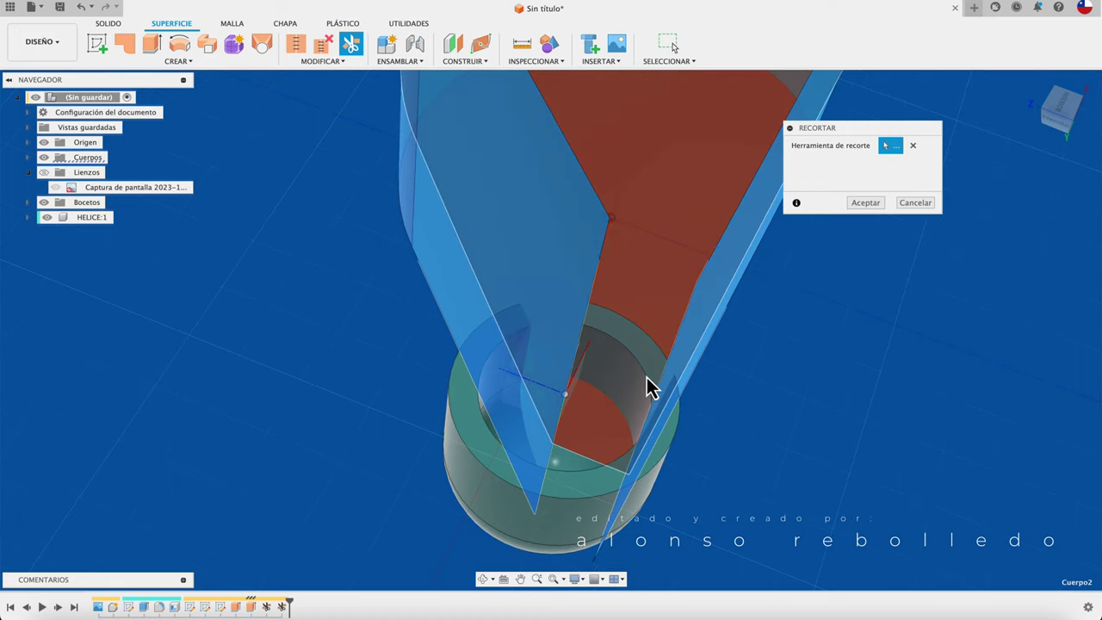
click(624, 391)
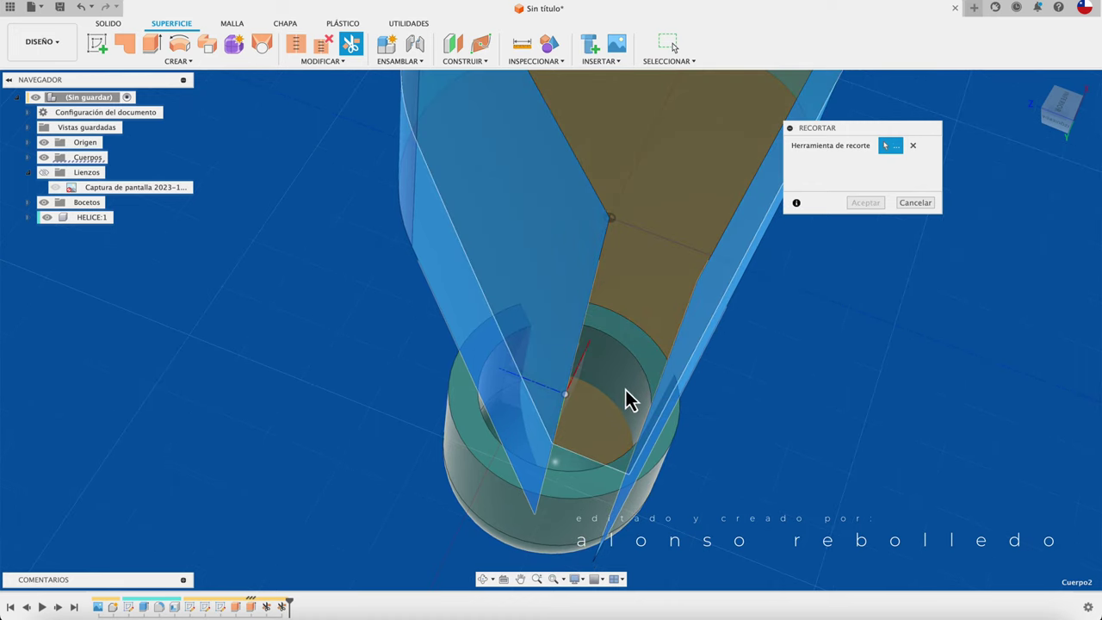
click(626, 399)
click(599, 431)
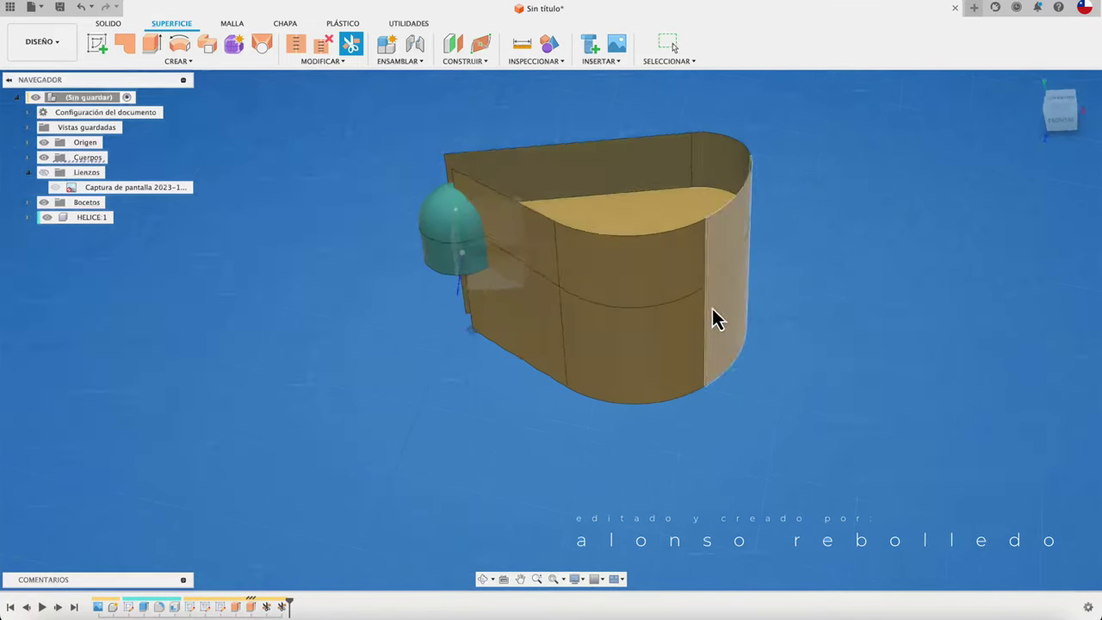
Delete the curved side wall surfaces around the blade
mouse_move(715, 320)
shift+middle_down()
mouse_move(780, 307)
mouse_move(684, 289)
shift+middle_up()
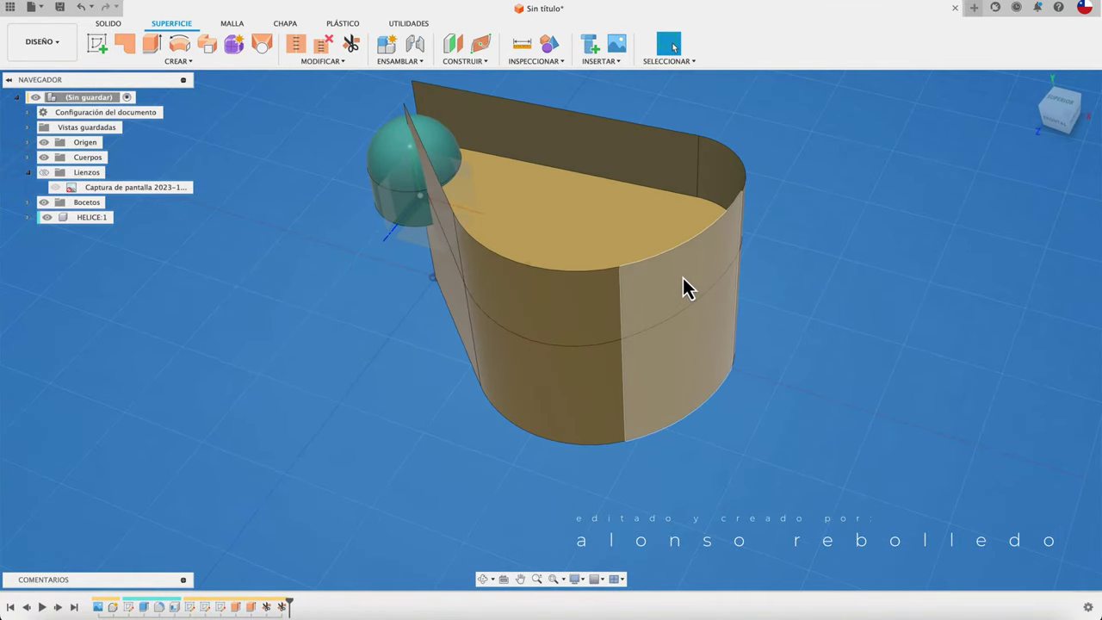
key(Delete)
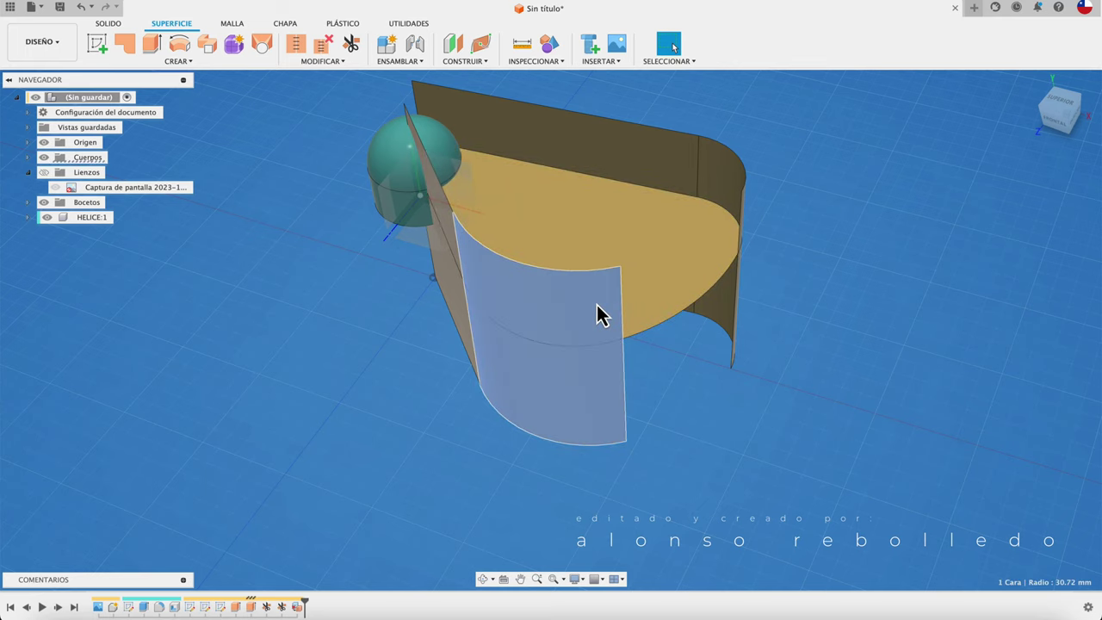
key(Delete)
click(628, 167)
key(Delete)
click(717, 182)
key(Delete)
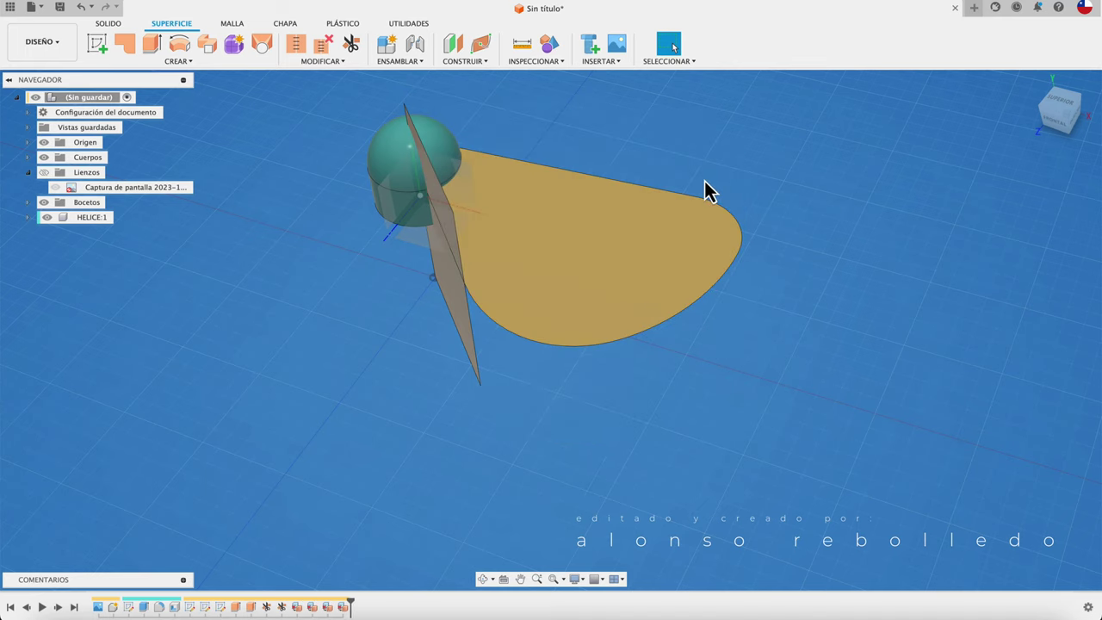
Delete the tilted triangular plane
click(450, 237)
key(Delete)
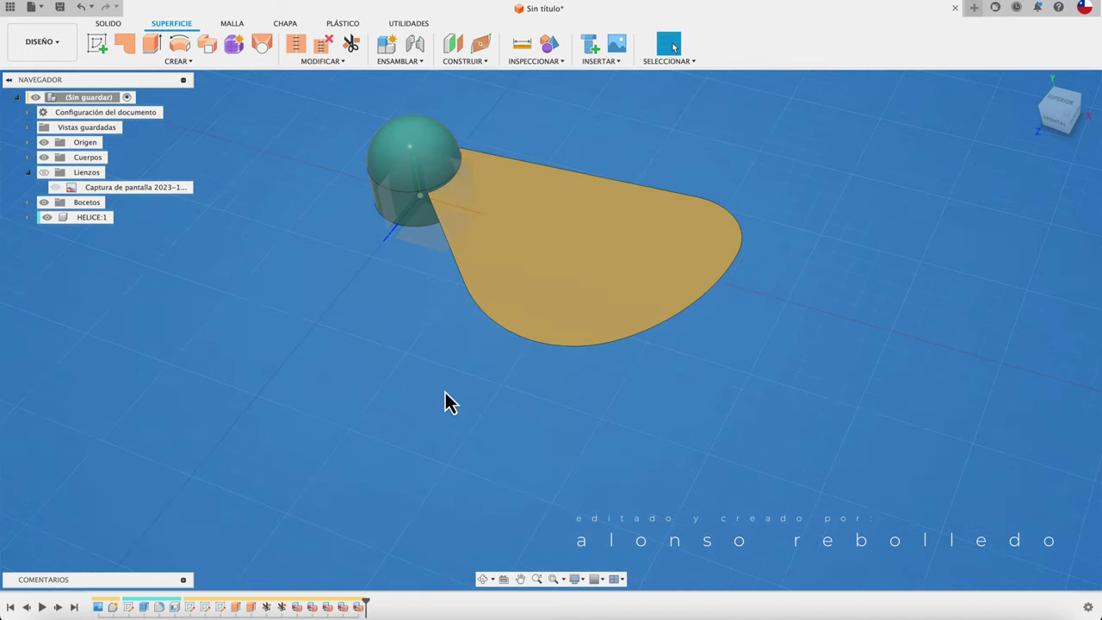
shift+scroll(448, 400, down, 10)
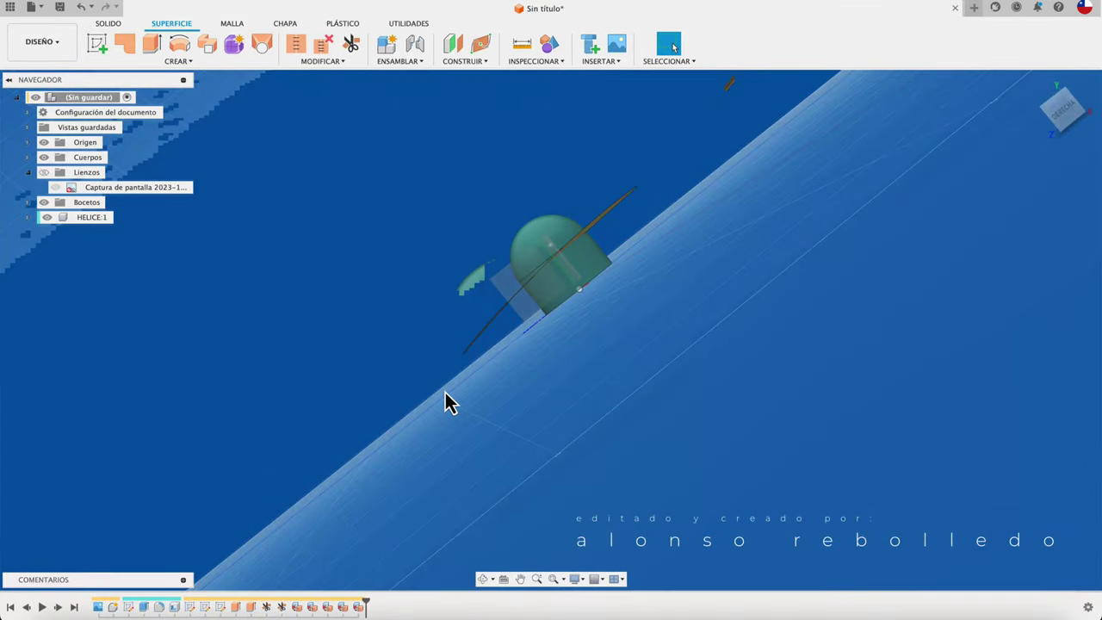
shift+scroll(445, 401, up, 3)
shift+scroll(445, 400, up, 3)
shift+scroll(446, 400, up, 3)
Trim the blade surface with the hub cylinder's inner face, removing the piece inside the hub
shift+scroll(446, 400, up, 2)
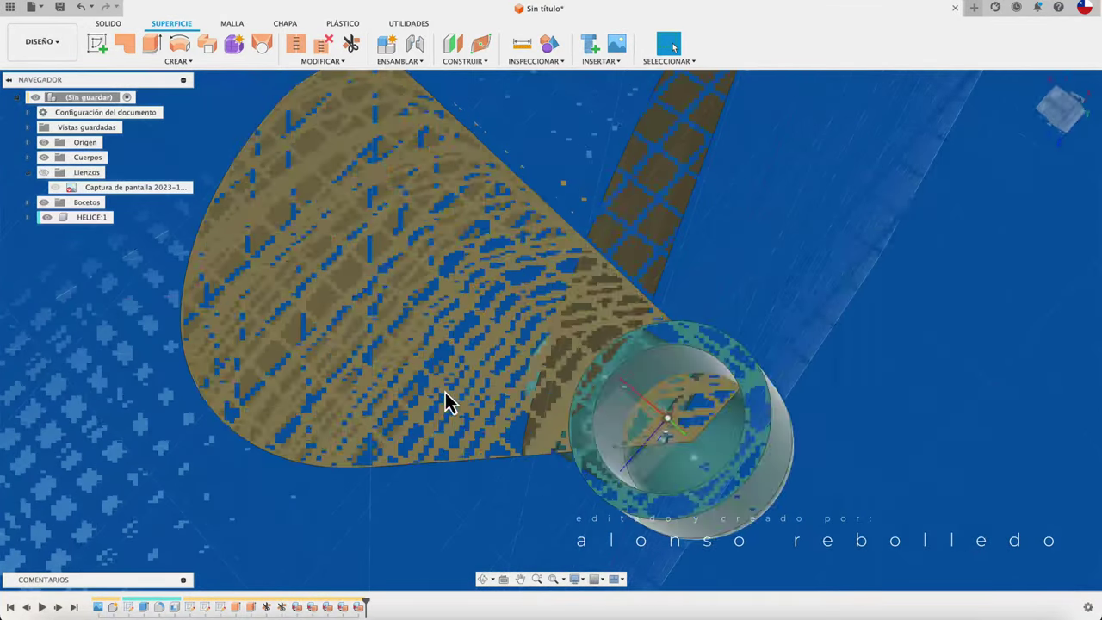
shift+scroll(446, 401, up, 3)
shift+scroll(448, 398, up, 3)
shift+scroll(450, 397, down, 3)
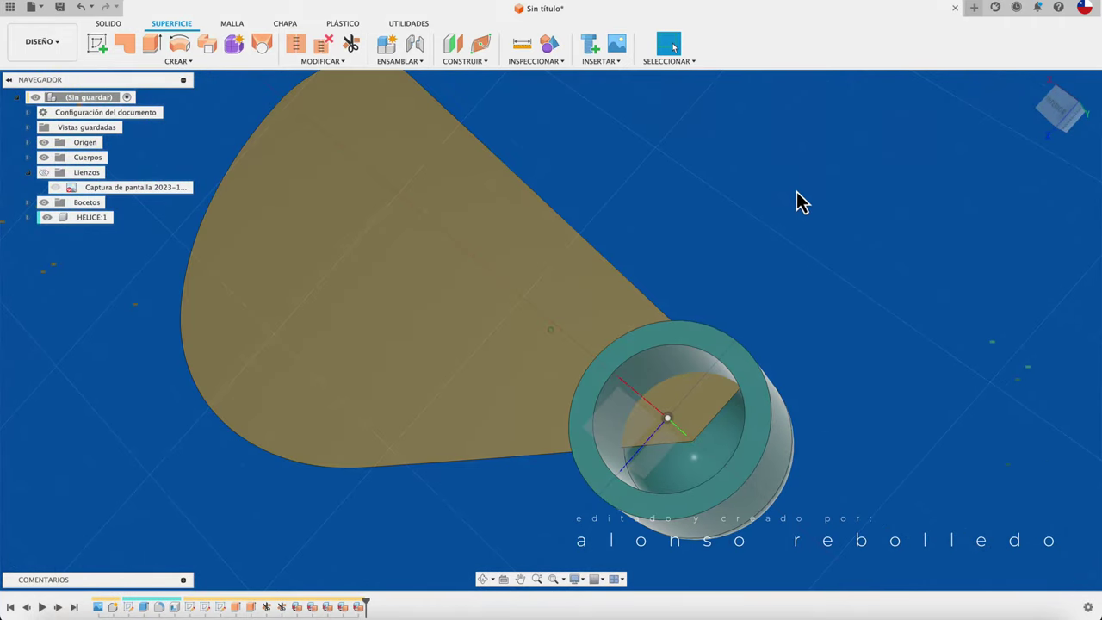
scroll(799, 201, up, 1)
scroll(775, 228, up, 2)
scroll(749, 258, up, 1)
scroll(895, 179, down, 2)
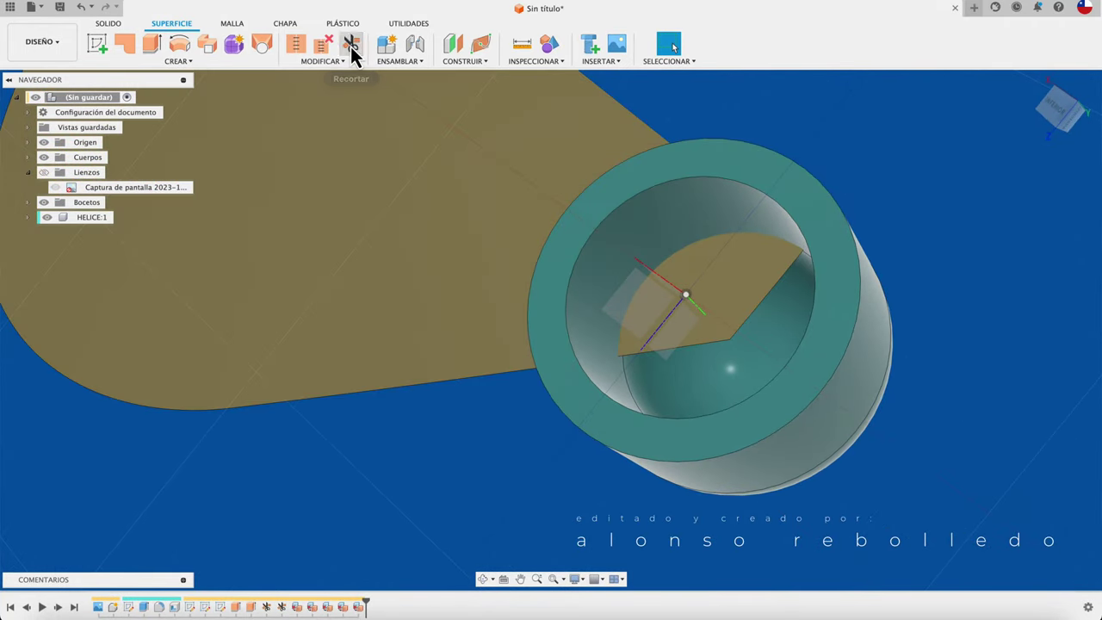
click(351, 47)
click(684, 213)
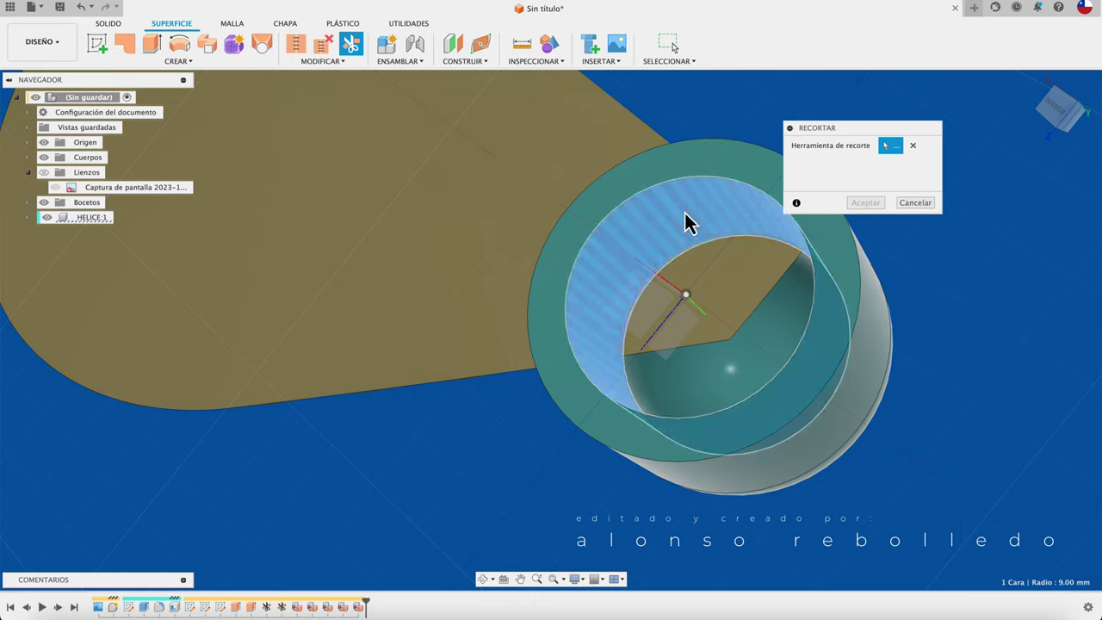
click(740, 297)
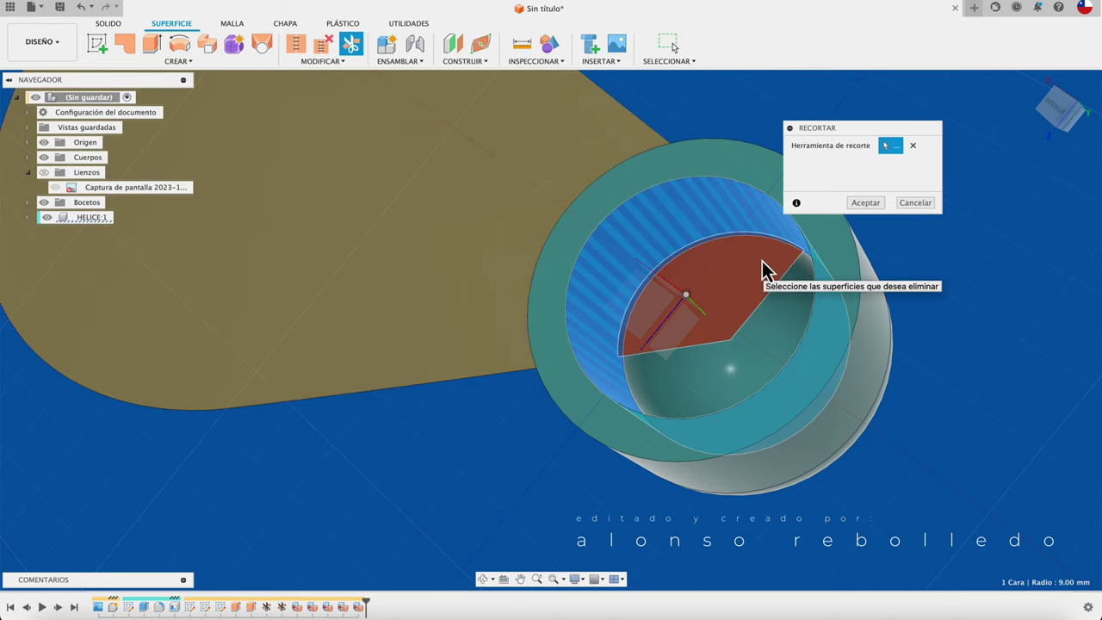
click(866, 204)
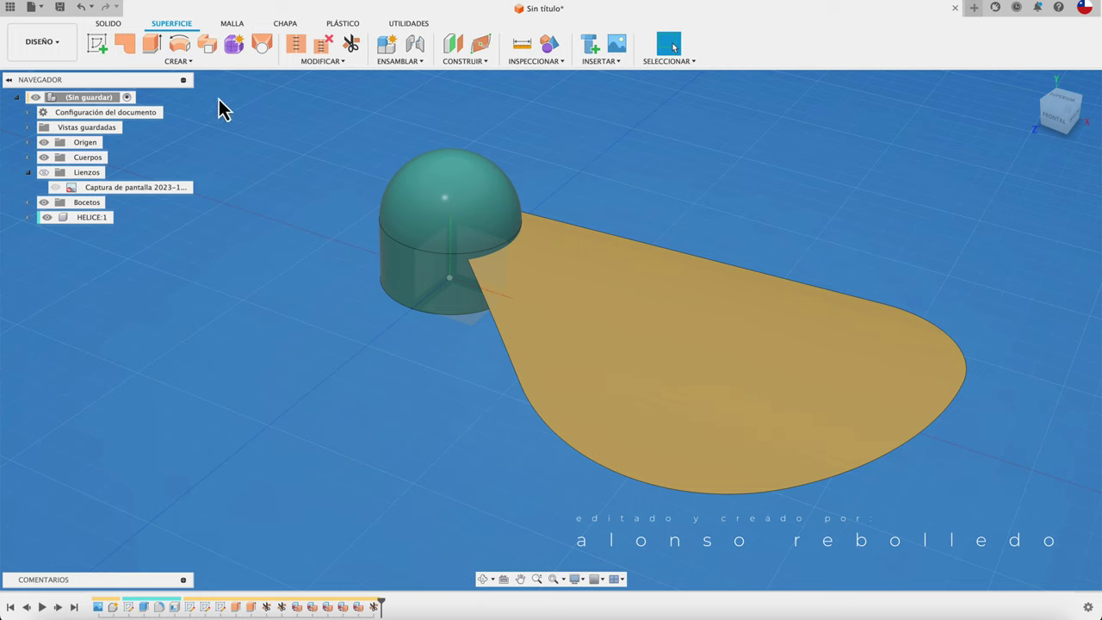
Thicken the blade surface 1 mm into a new solid body
click(194, 66)
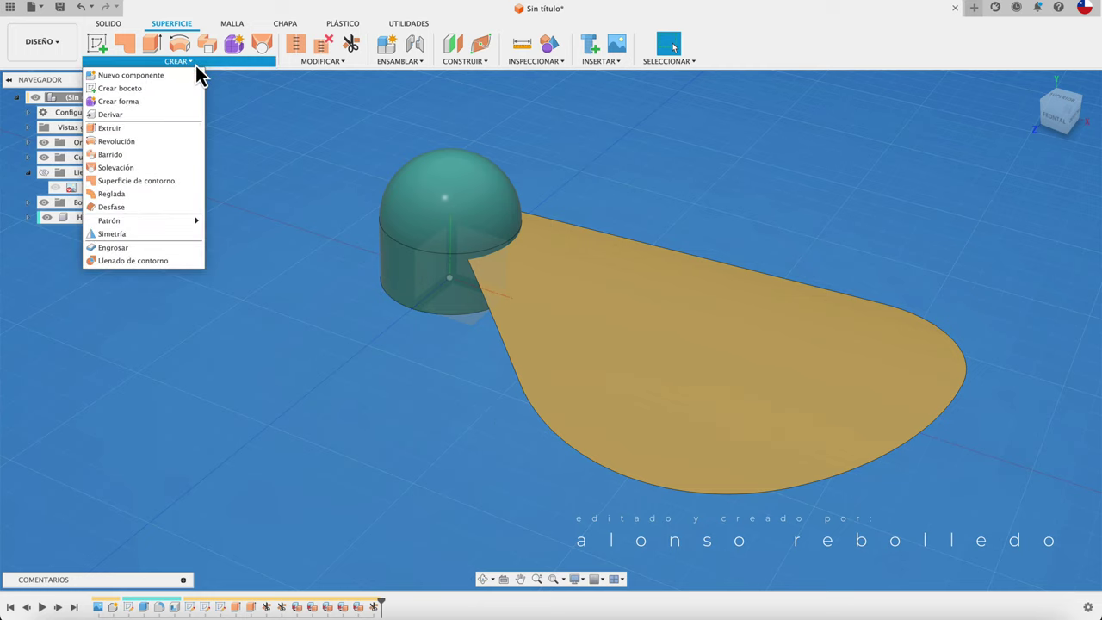
click(150, 248)
click(607, 376)
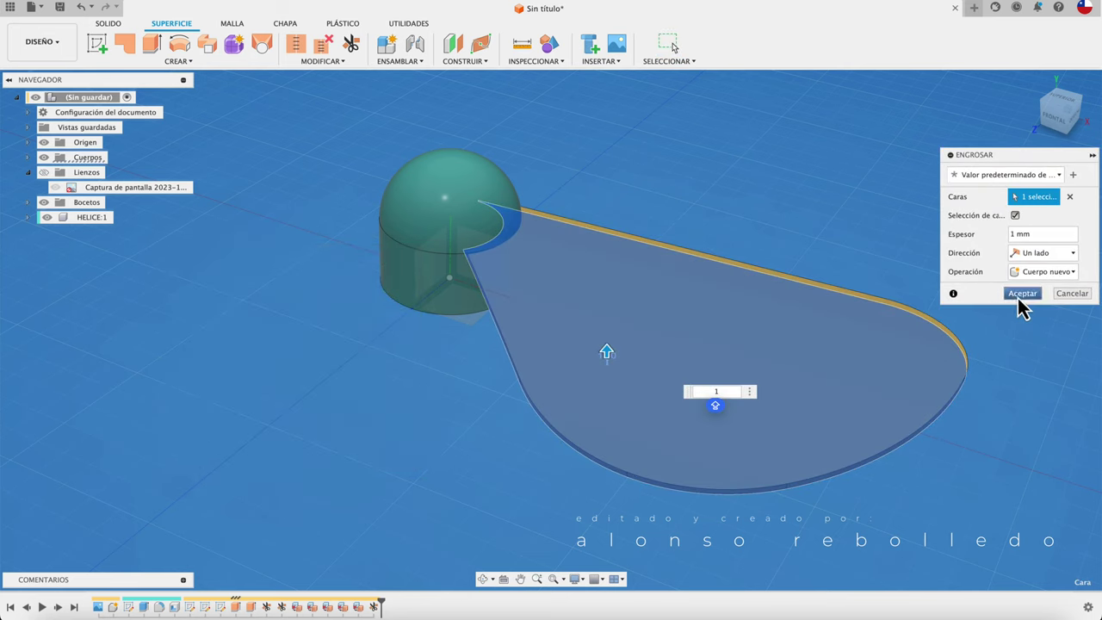
click(1021, 295)
mouse_move(504, 443)
shift+middle_down()
mouse_move(499, 430)
mouse_move(501, 442)
shift+middle_up()
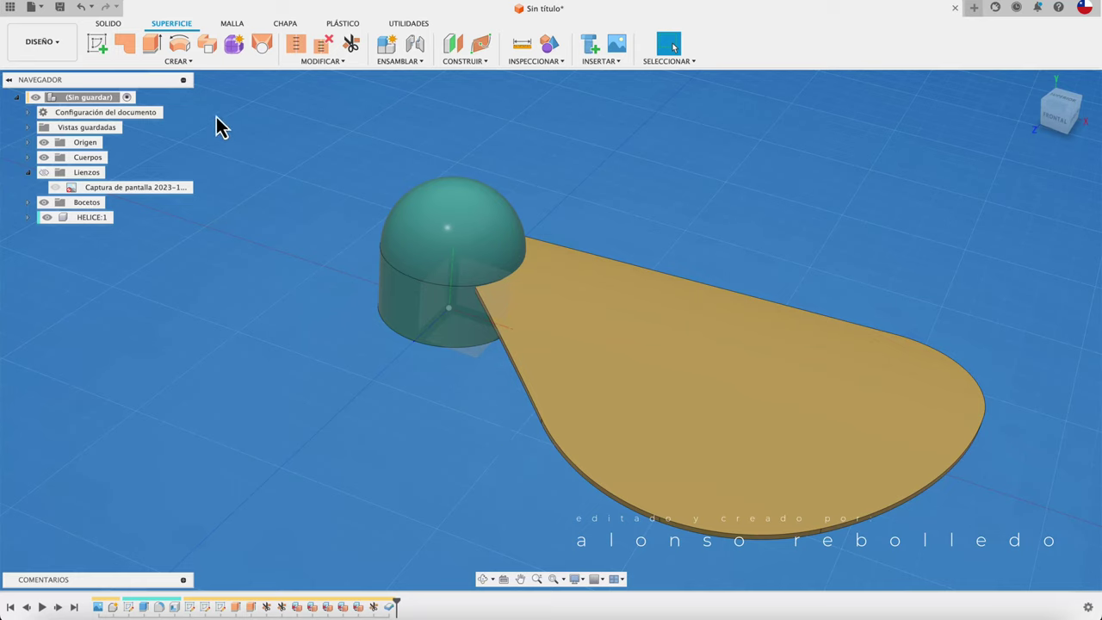
Circular-pattern the blade body 3 times around the hub's circular edge
click(191, 68)
mouse_move(137, 220)
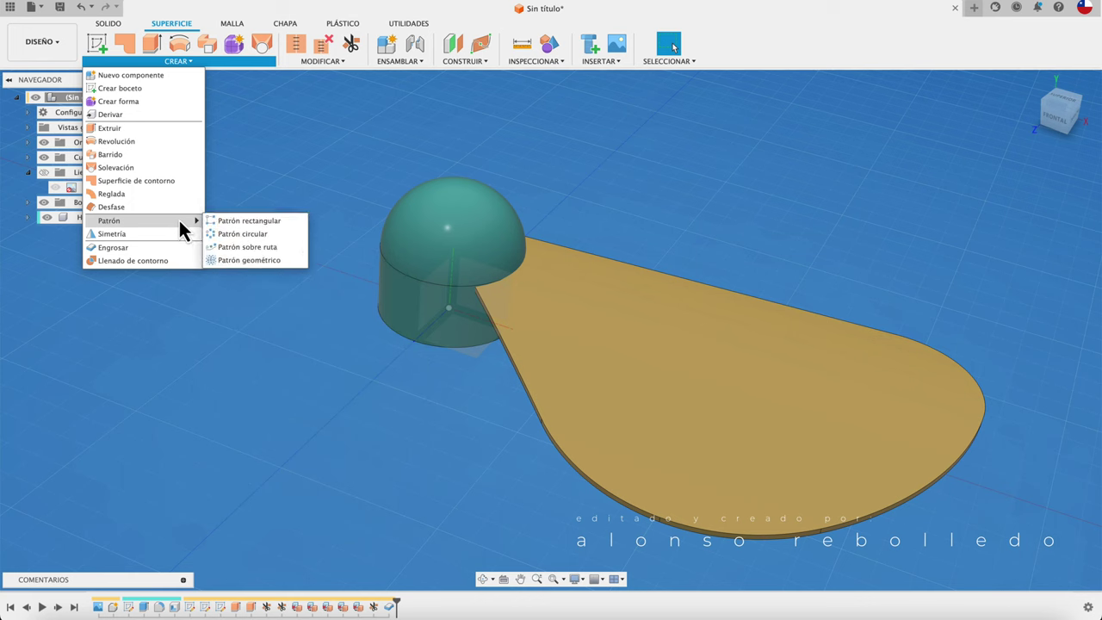
click(246, 237)
click(617, 359)
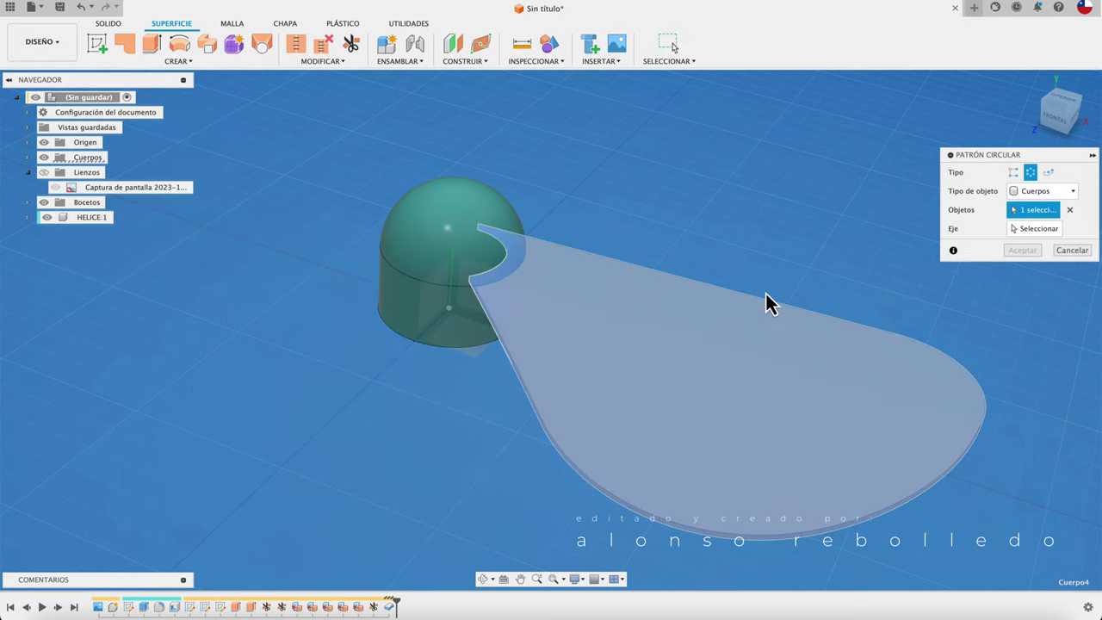
click(1033, 229)
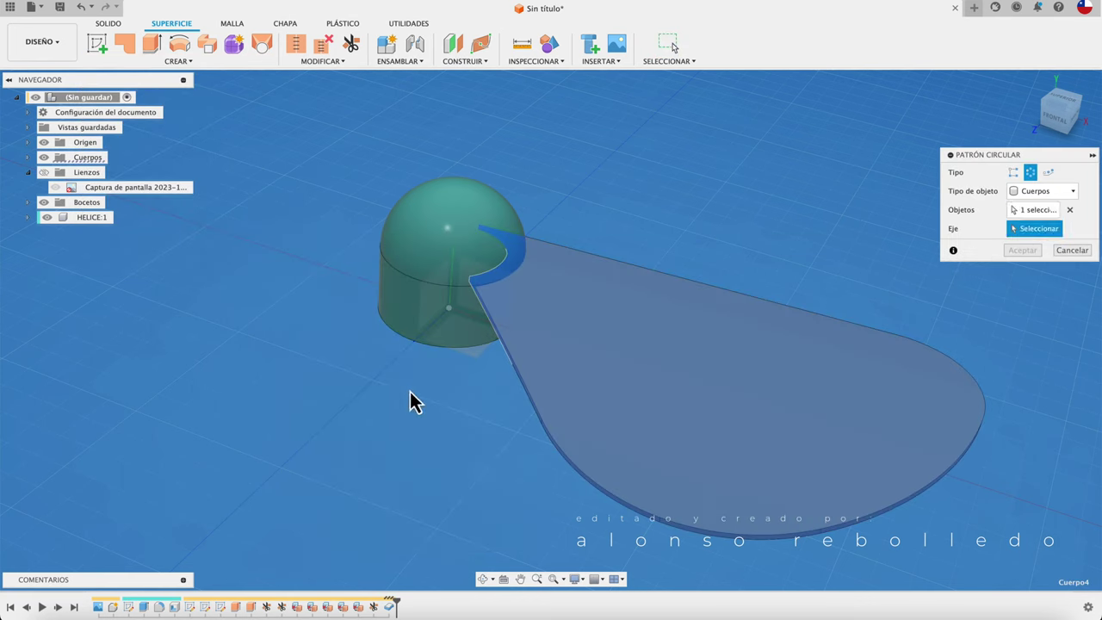
click(440, 359)
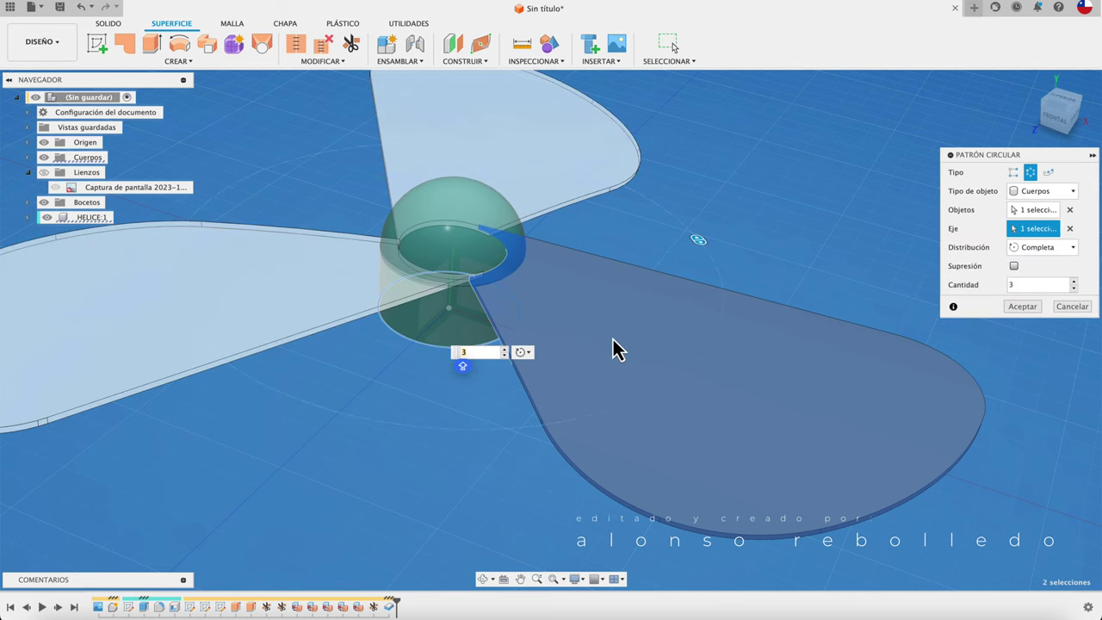
click(1024, 307)
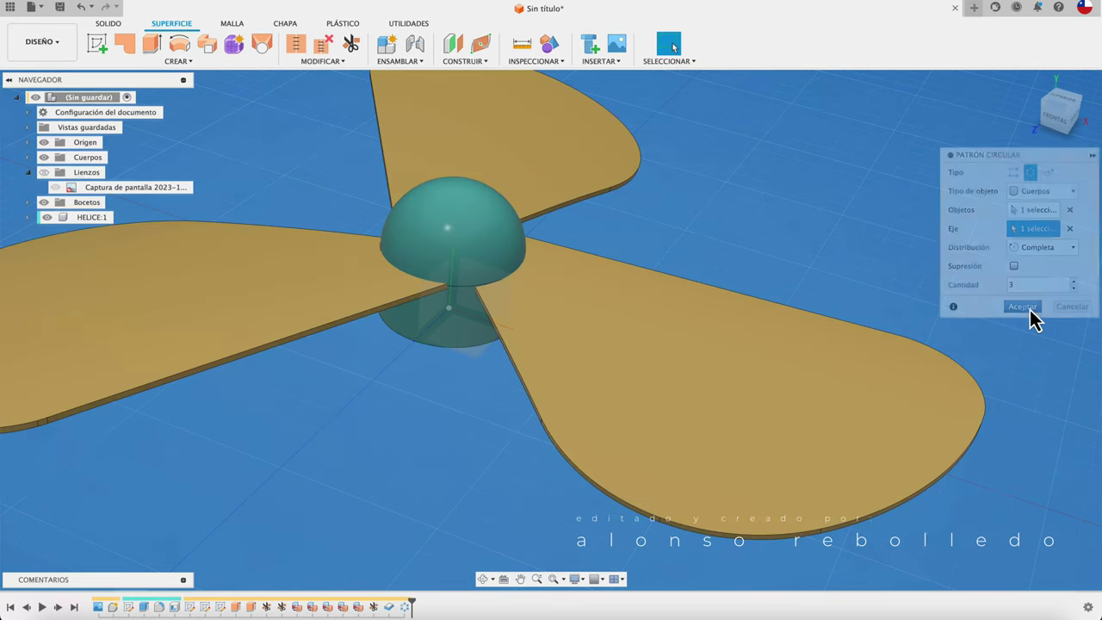
key(F6)
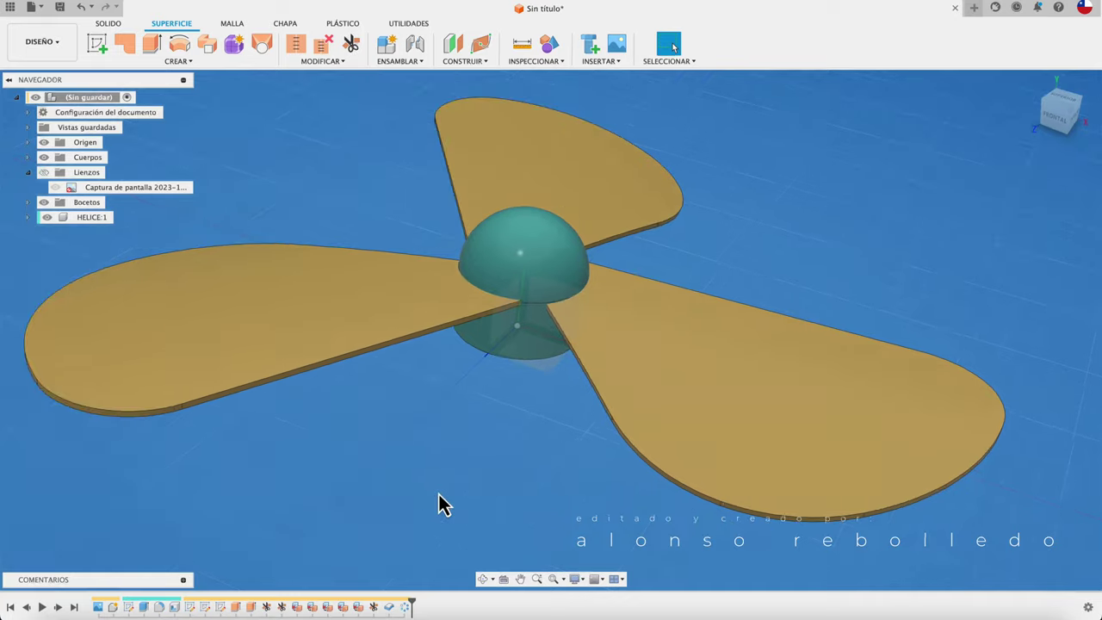
Return to solid tools and inspect the propeller from a side view, then the overall view
click(109, 23)
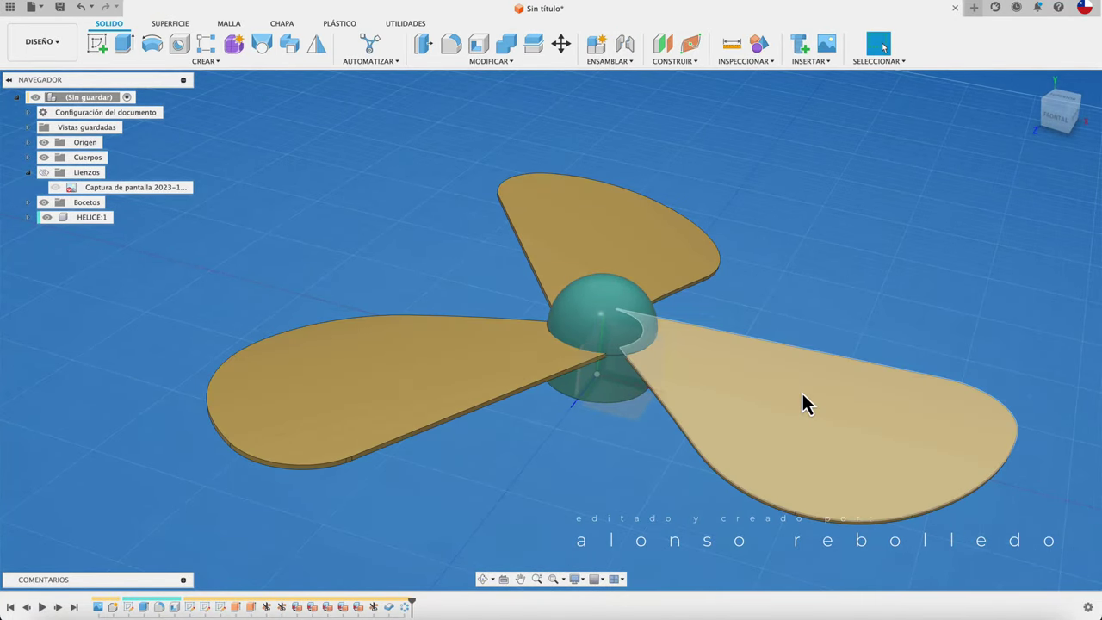
shift+middle_drag(861, 349, 659, 295)
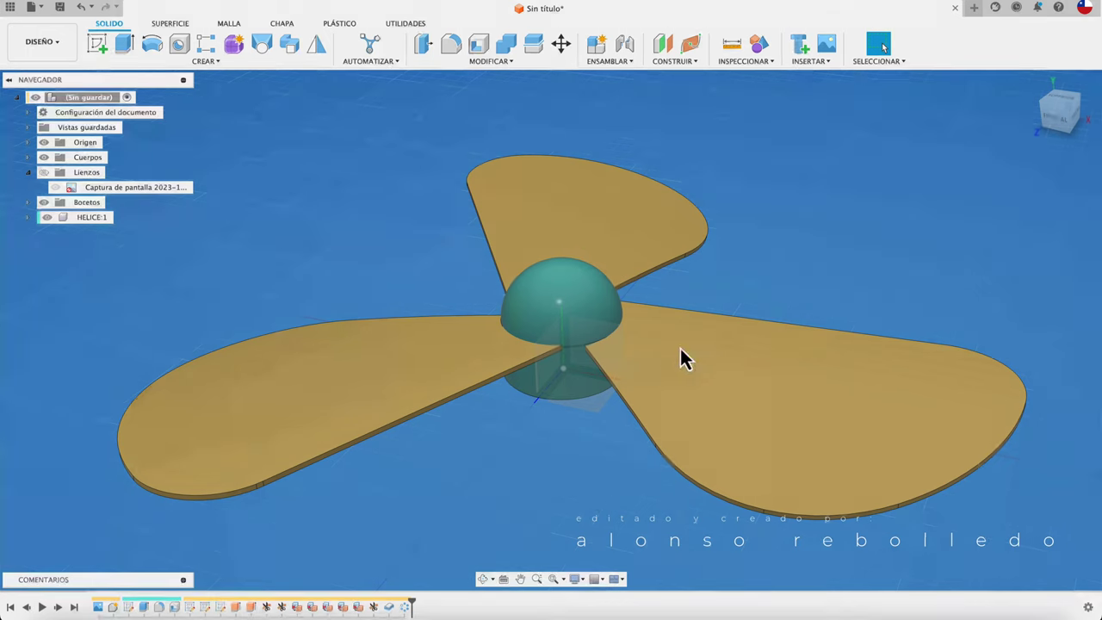
scroll(822, 216, up, 2)
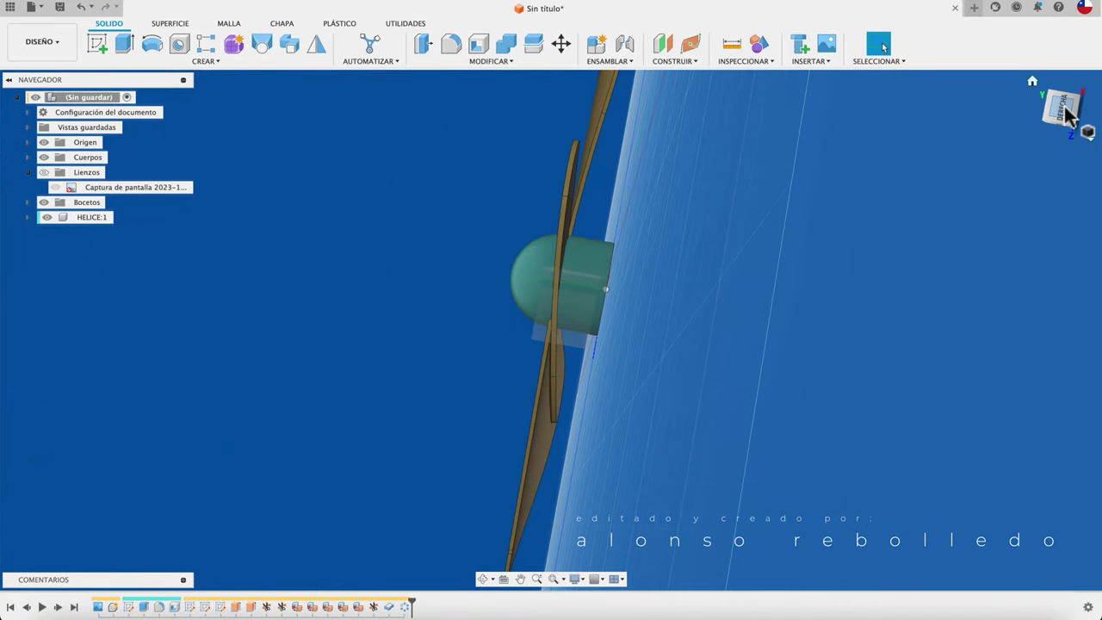
click(1066, 109)
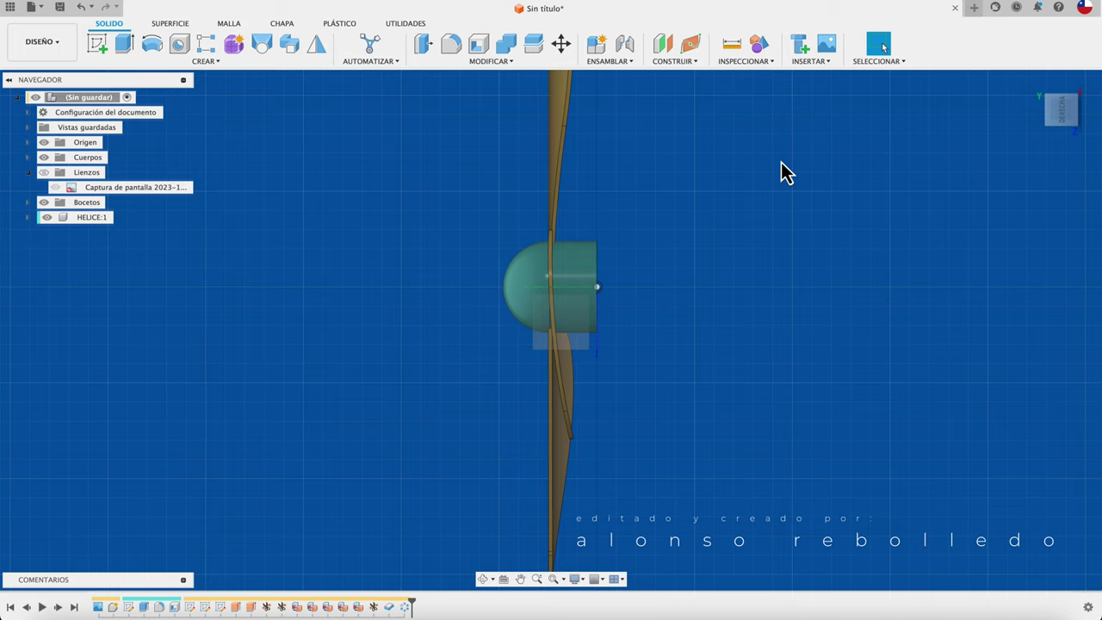
key(F6)
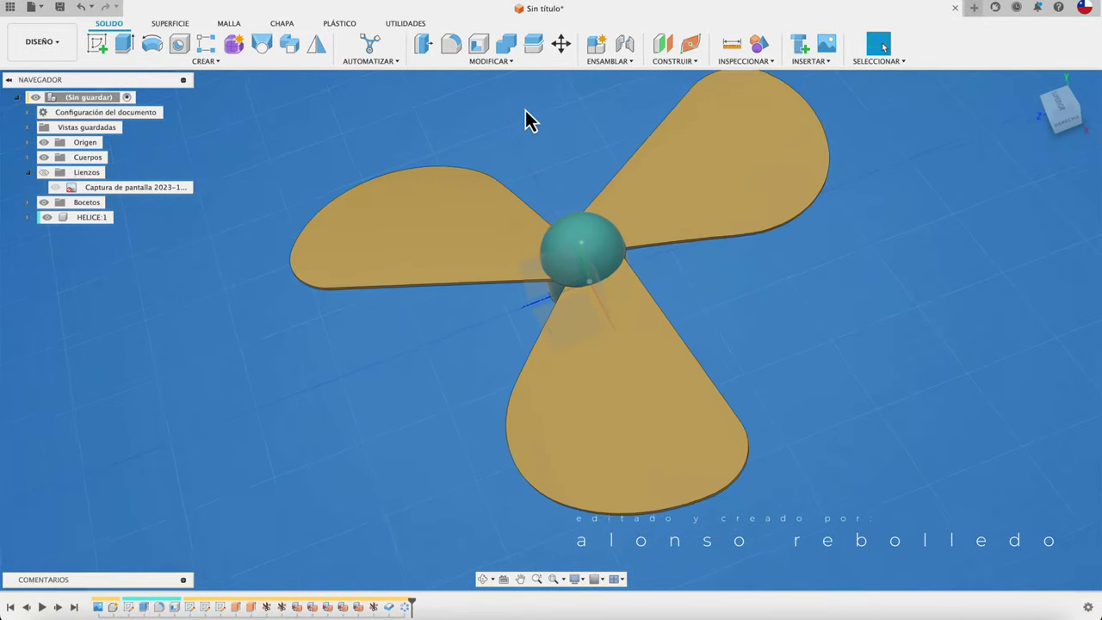
Join the upper-right blade, left blade and hub onto the lower blade as one body
click(508, 49)
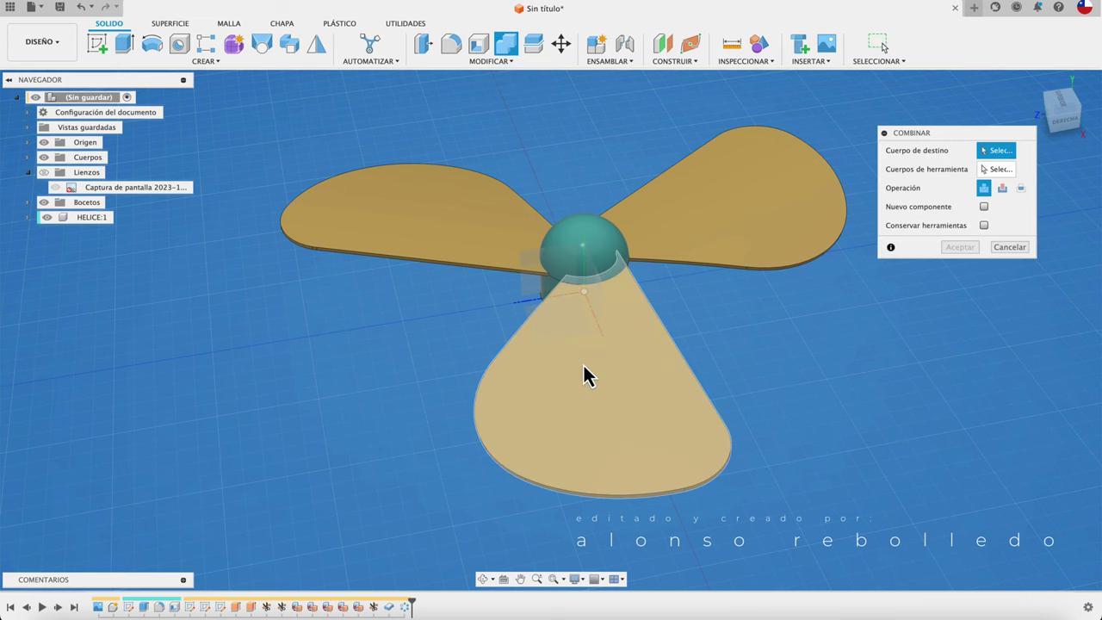
click(583, 373)
click(745, 196)
click(435, 209)
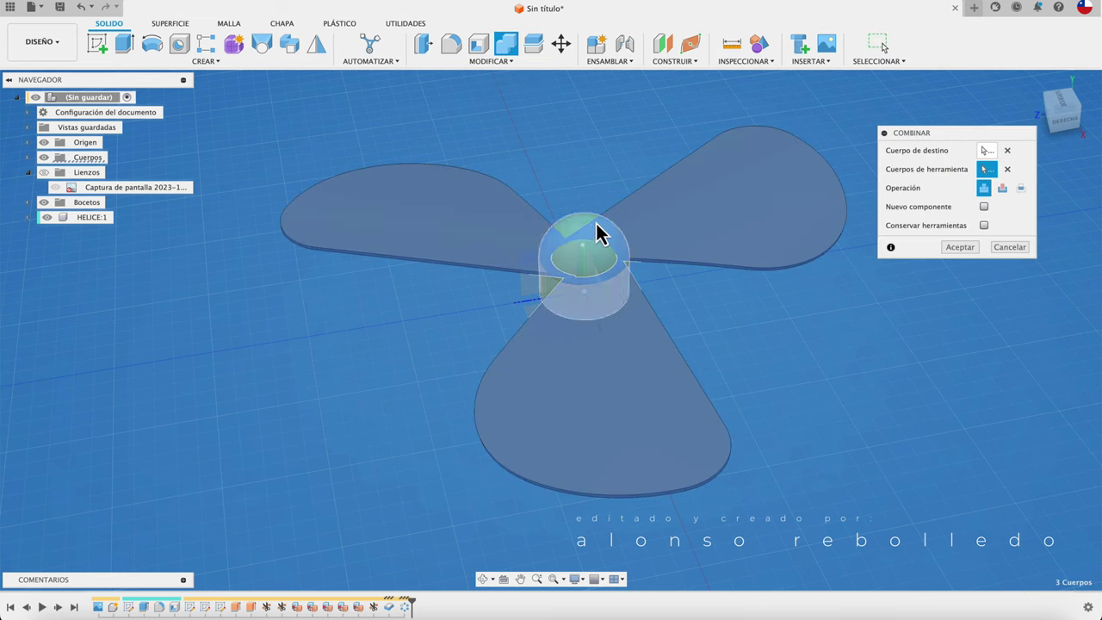
click(597, 282)
shift+middle_drag(485, 304, 566, 296)
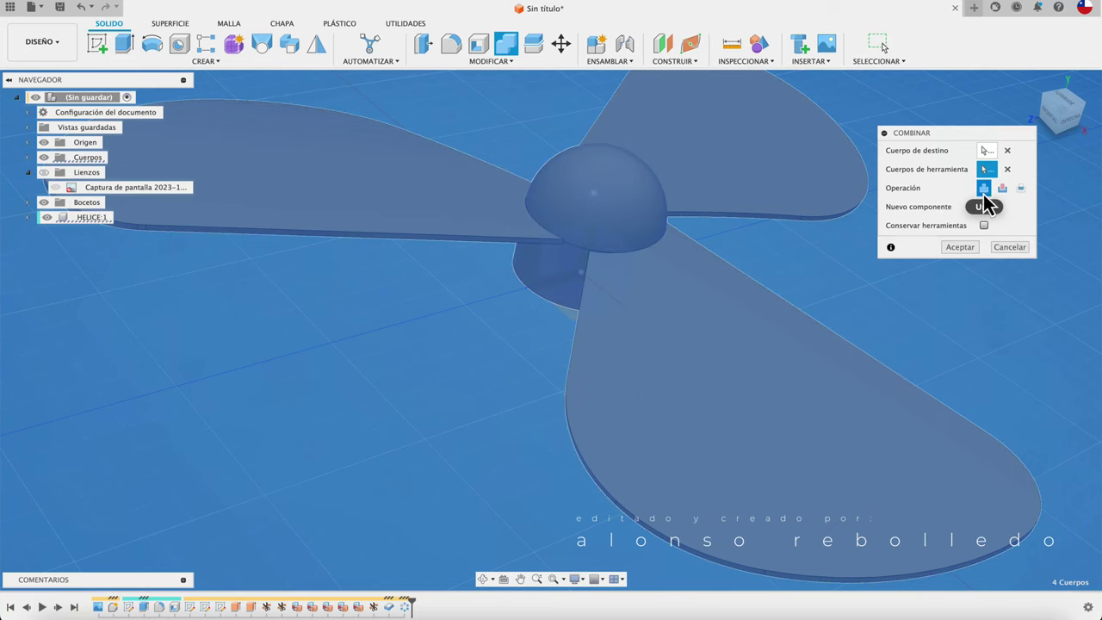
click(962, 250)
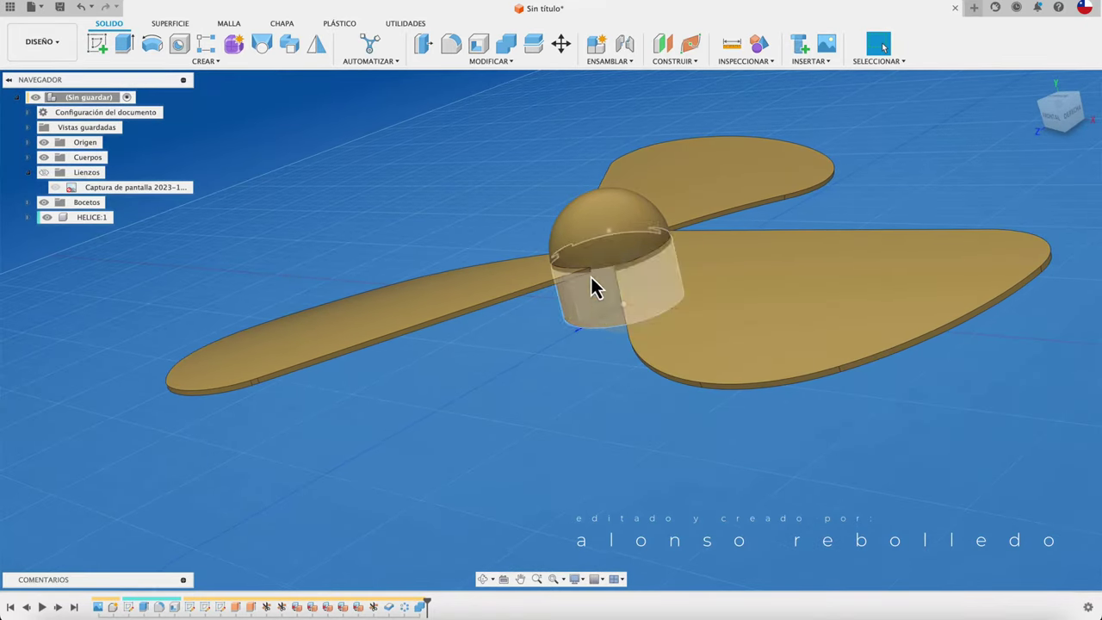
scroll(492, 160, up, 3)
scroll(489, 167, up, 2)
scroll(474, 113, up, 2)
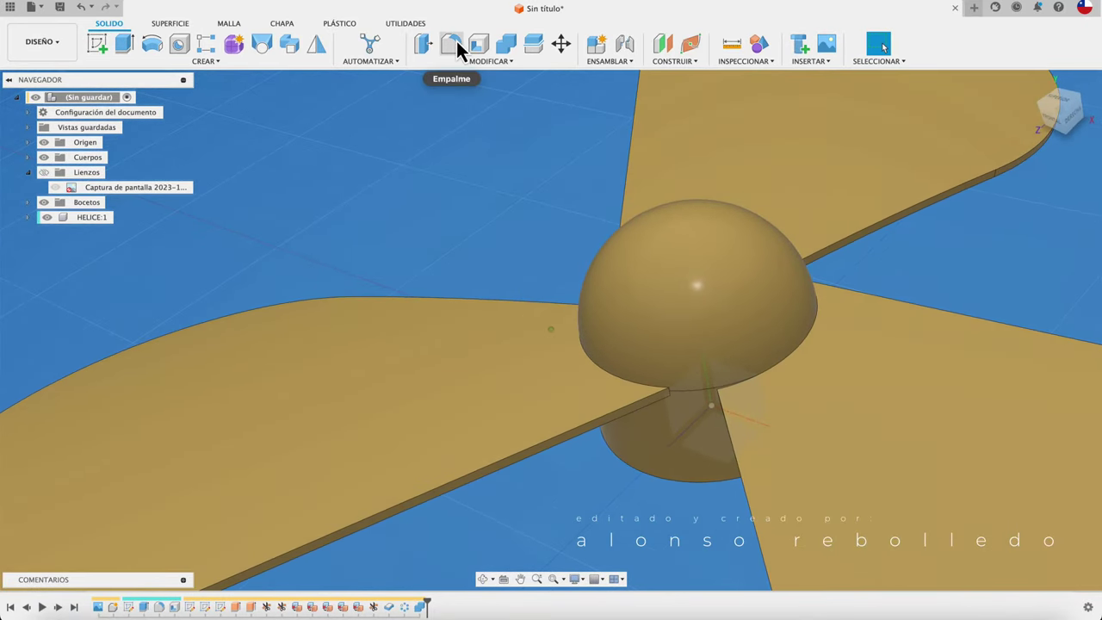
Try filleting the hub edges at about 1.777 mm, then cancel the failed fillet
click(455, 42)
click(749, 373)
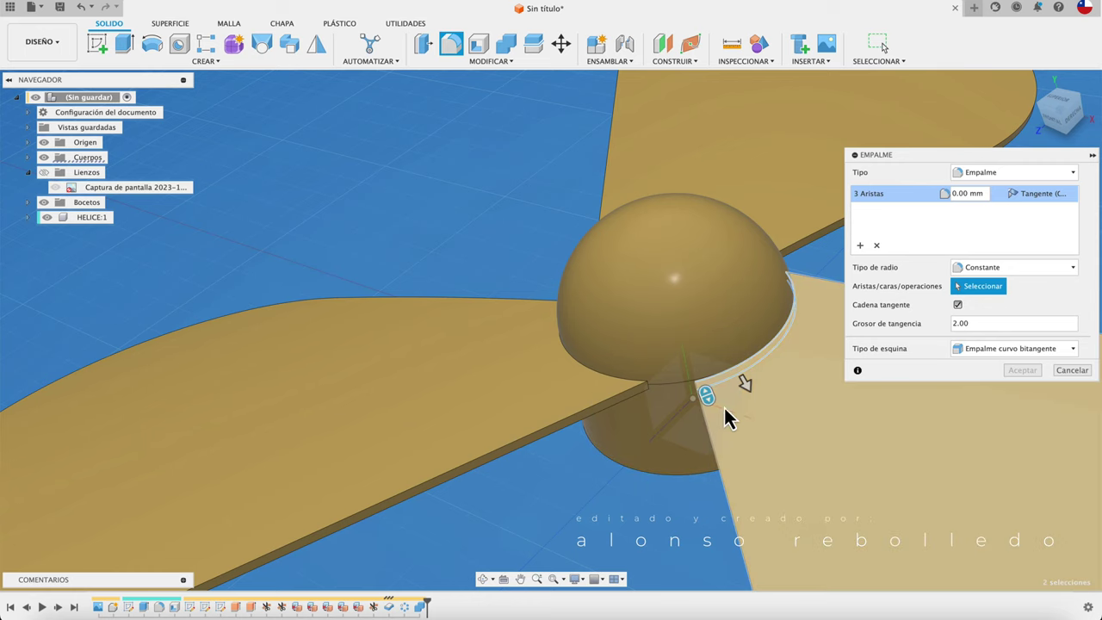
drag(706, 392, 749, 398)
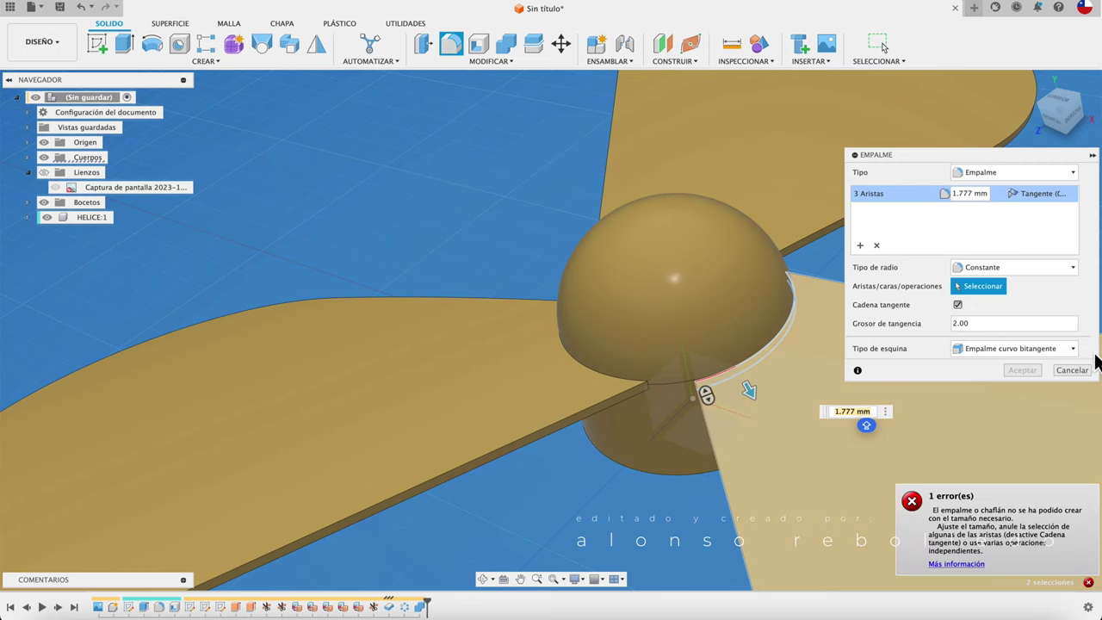
click(1073, 371)
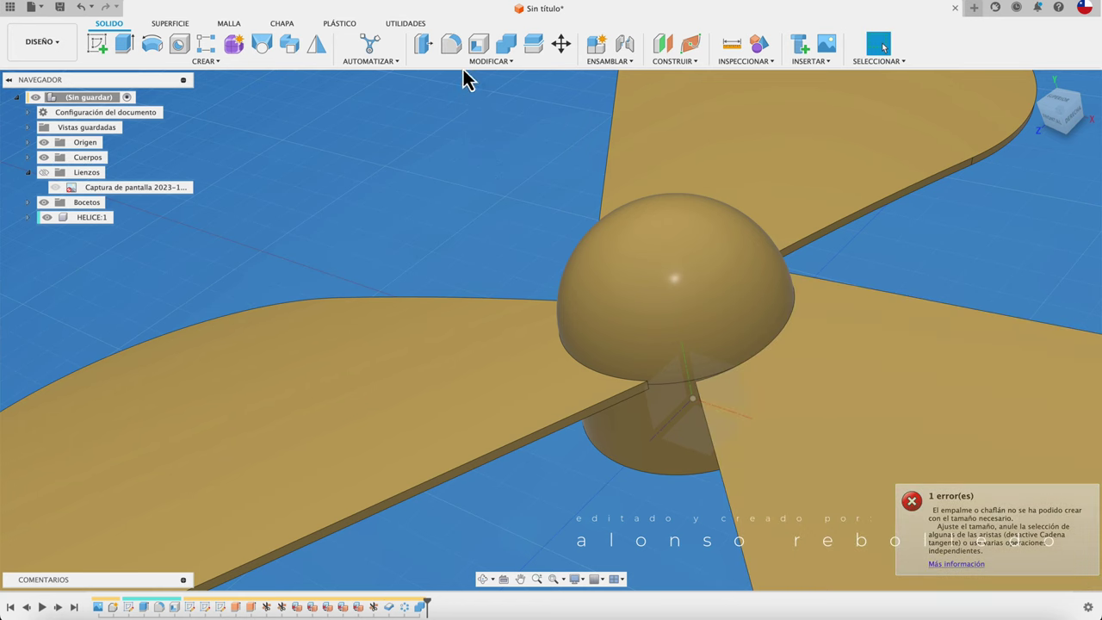
Retry a fillet on the hemisphere's base edge, abandon it, and view the propeller edge-on
click(451, 43)
click(620, 383)
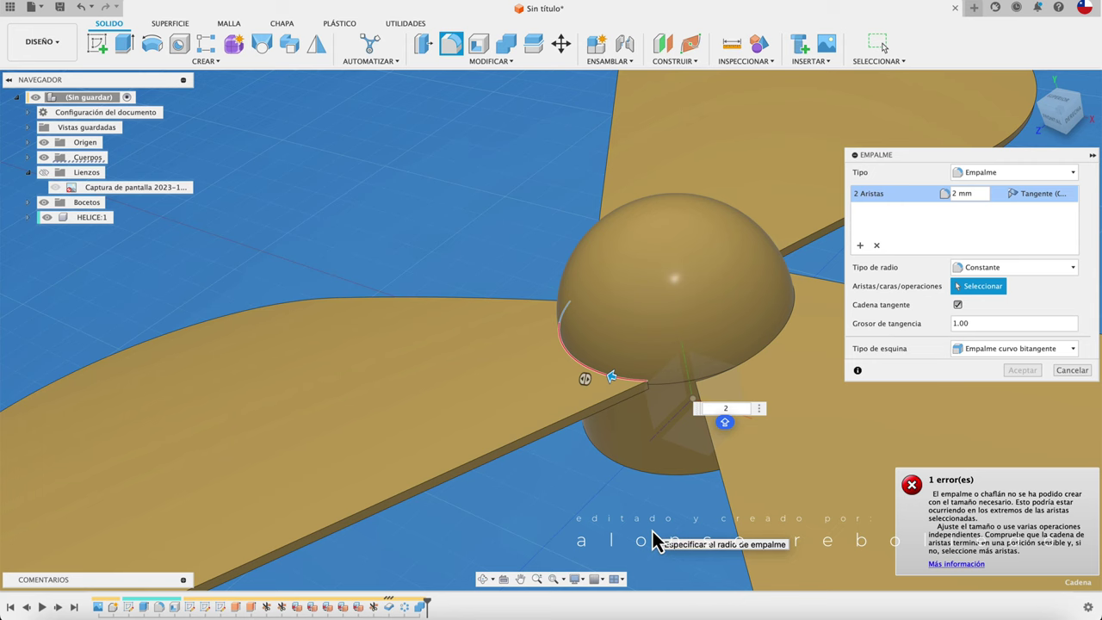
mouse_move(637, 573)
shift+middle_down()
mouse_move(676, 452)
mouse_move(588, 272)
shift+middle_up()
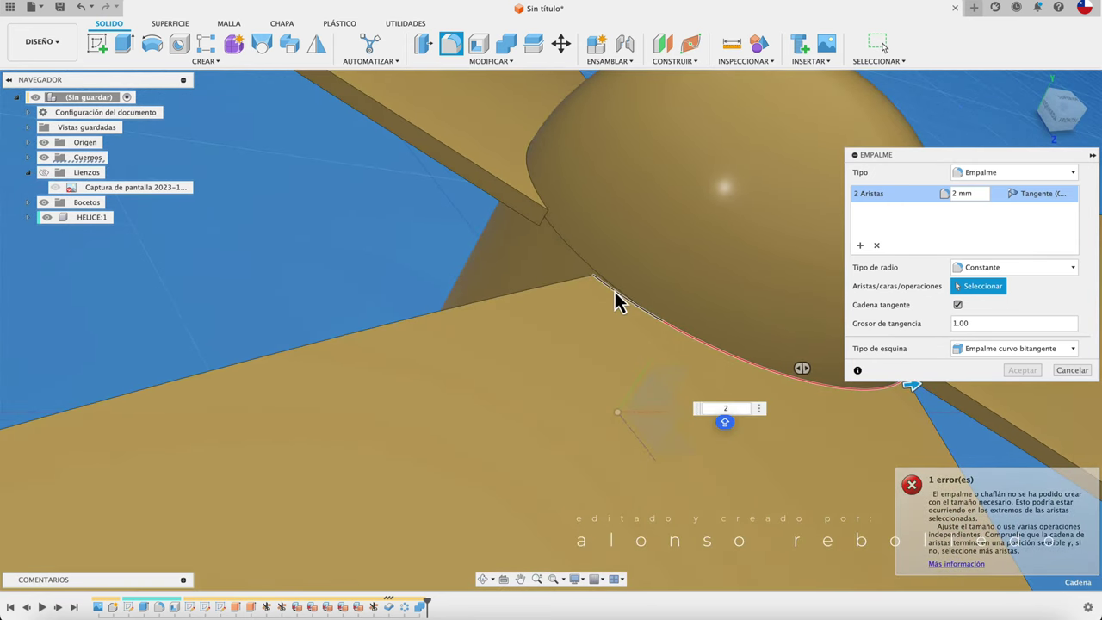
click(1071, 371)
scroll(660, 387, down, 2)
scroll(659, 386, down, 5)
mouse_move(660, 387)
shift+middle_down()
mouse_move(669, 421)
mouse_move(577, 467)
mouse_move(474, 387)
mouse_move(362, 373)
shift+middle_up()
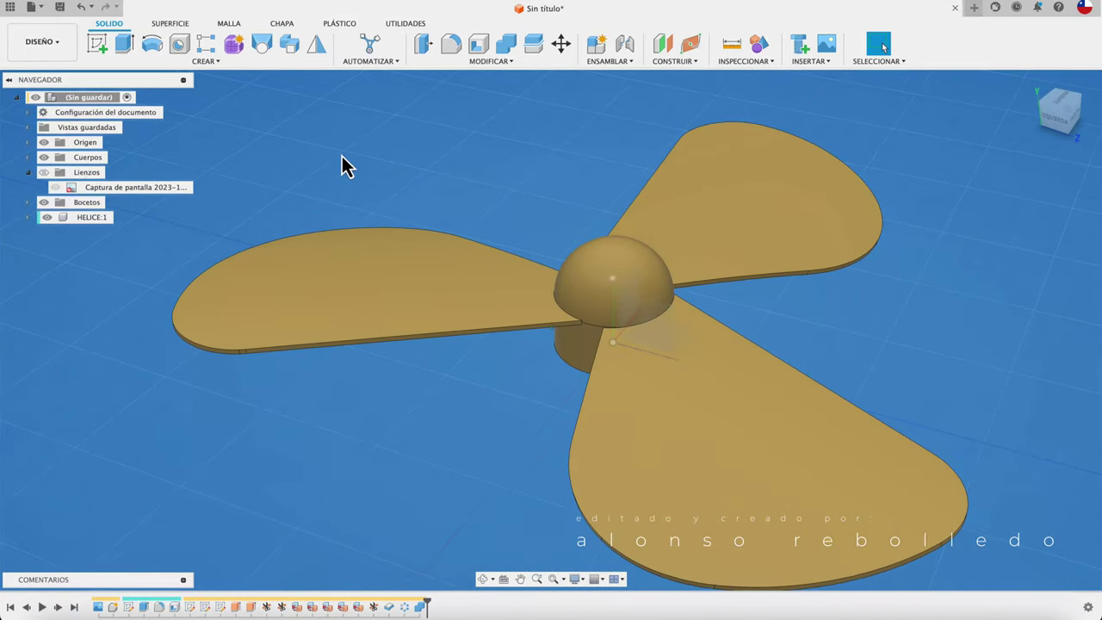
shift+middle_drag(342, 166, 216, 189)
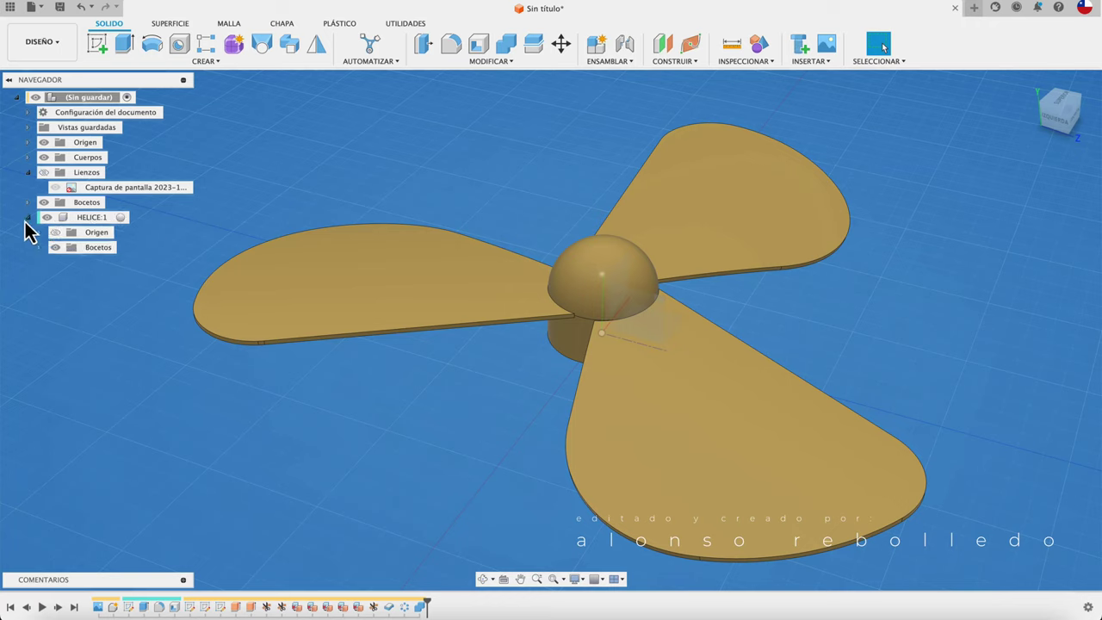
Create a new component from the combined propeller body Cuerpo4
click(28, 157)
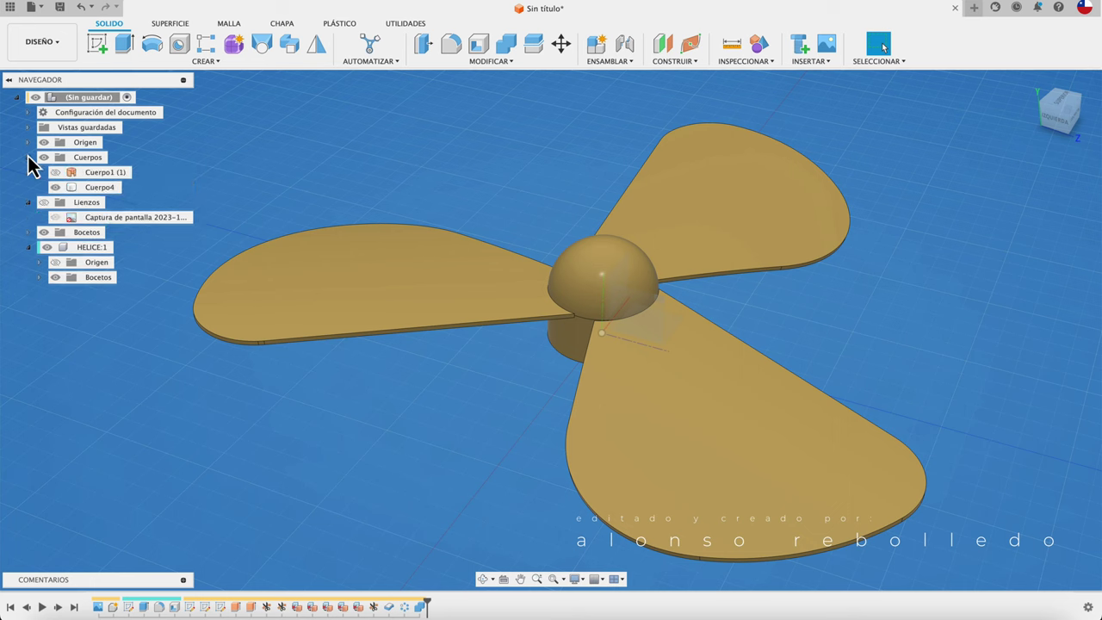
click(97, 188)
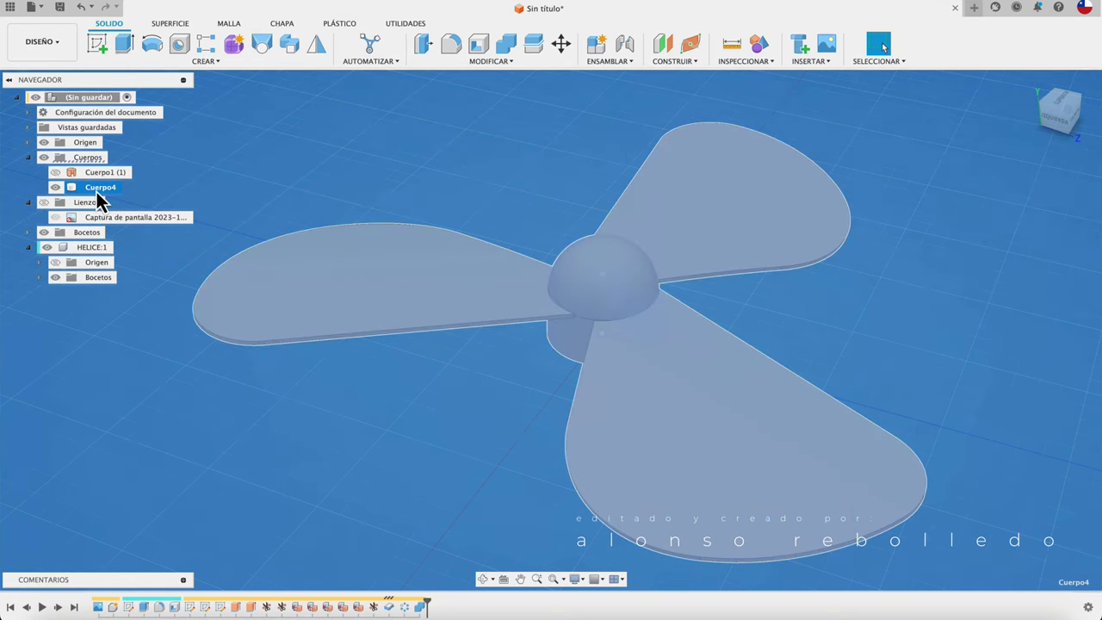
right_click(97, 198)
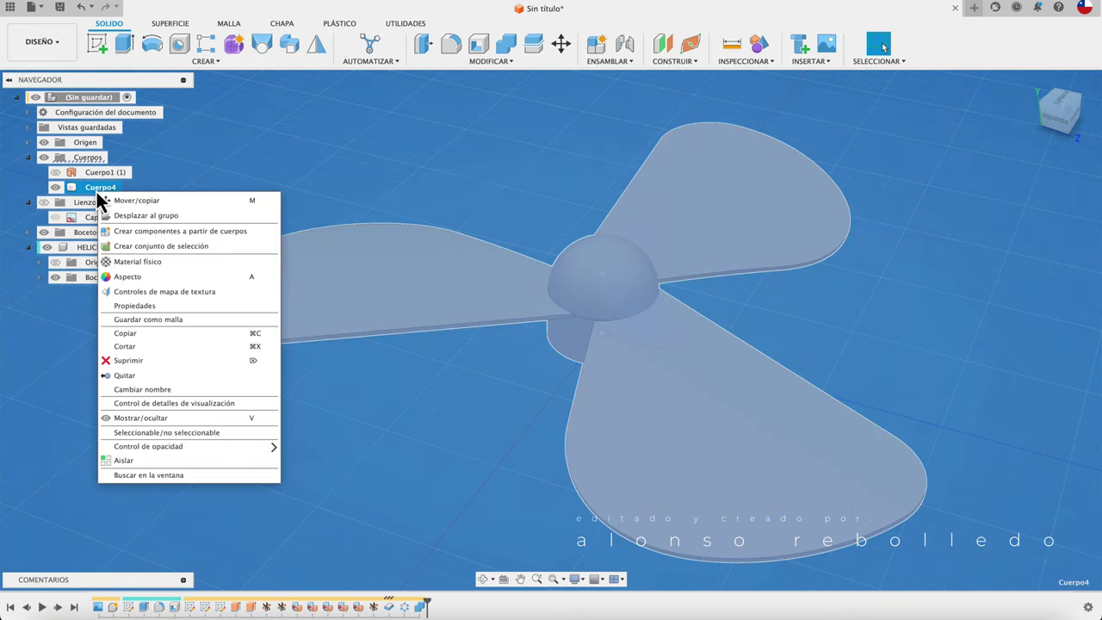
click(150, 232)
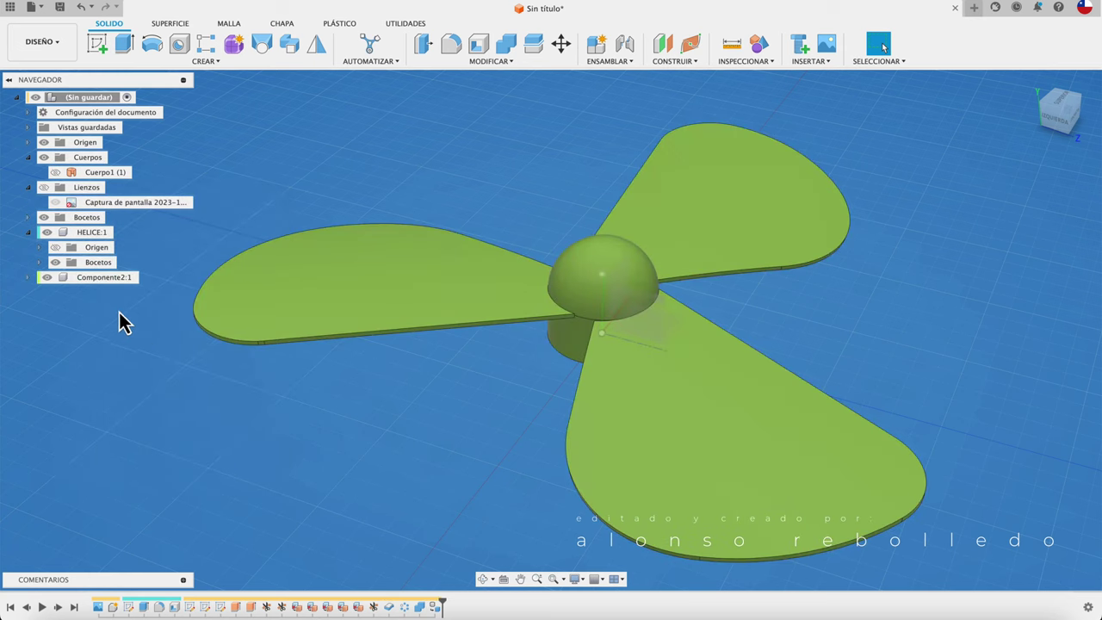
Remove the old HELICE:1 component and rename the new component to HELICE
right_click(94, 233)
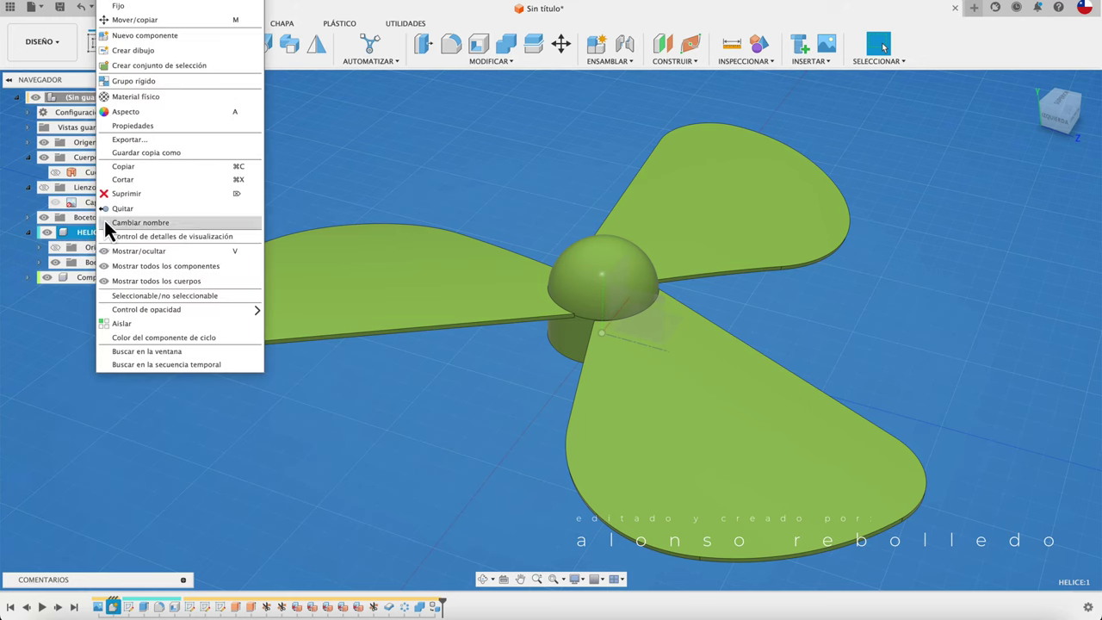
click(128, 211)
click(126, 239)
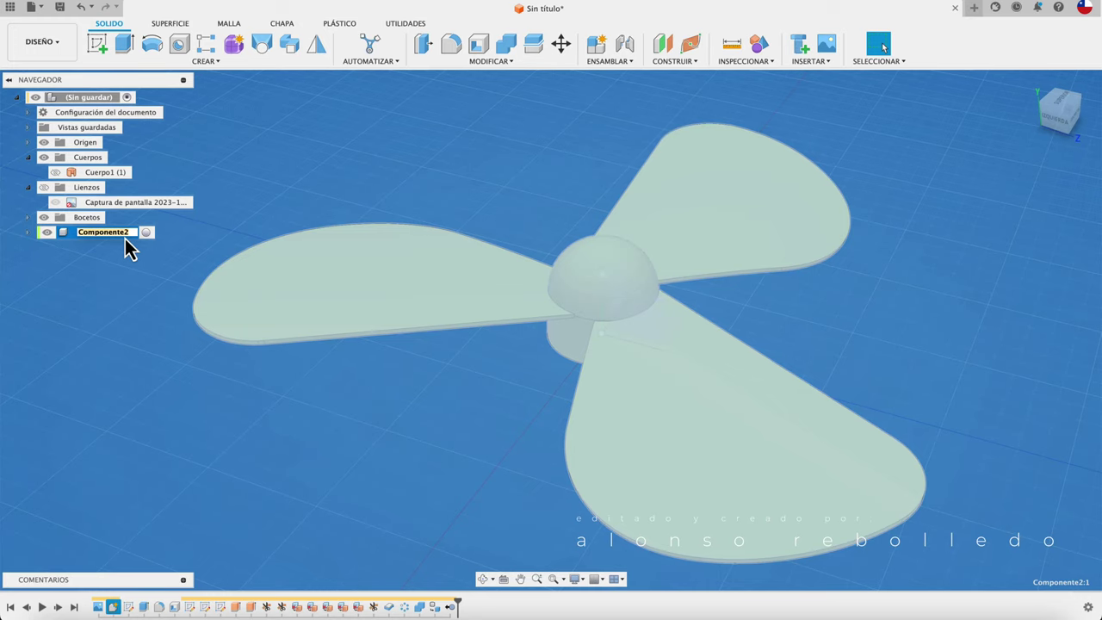
key(Return)
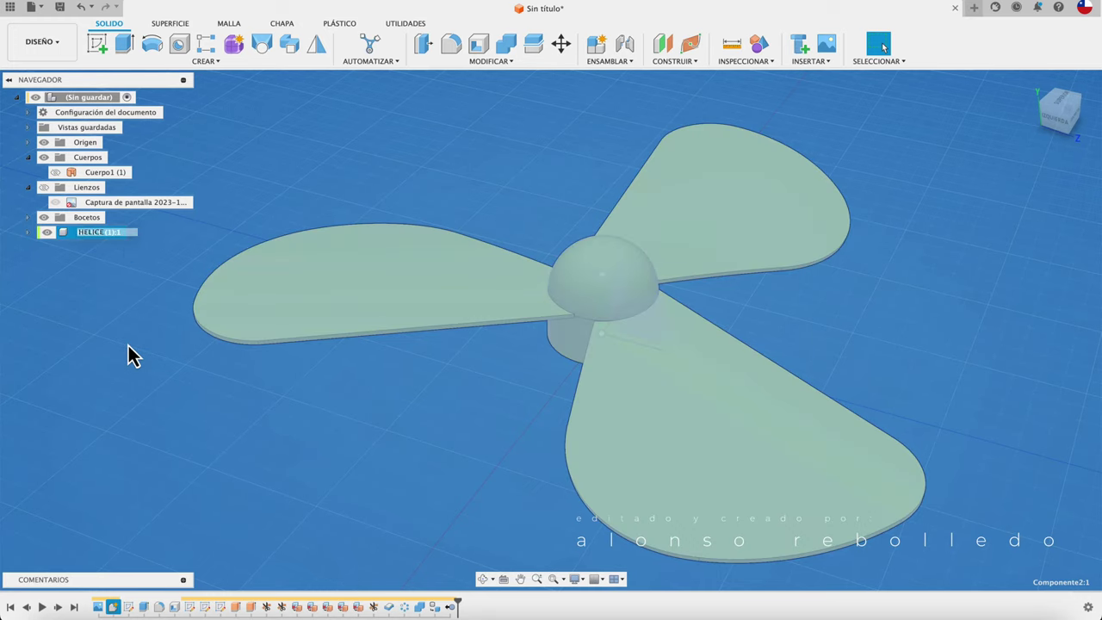
click(128, 348)
mouse_move(216, 419)
shift+middle_down()
mouse_move(244, 417)
mouse_move(142, 310)
shift+middle_up()
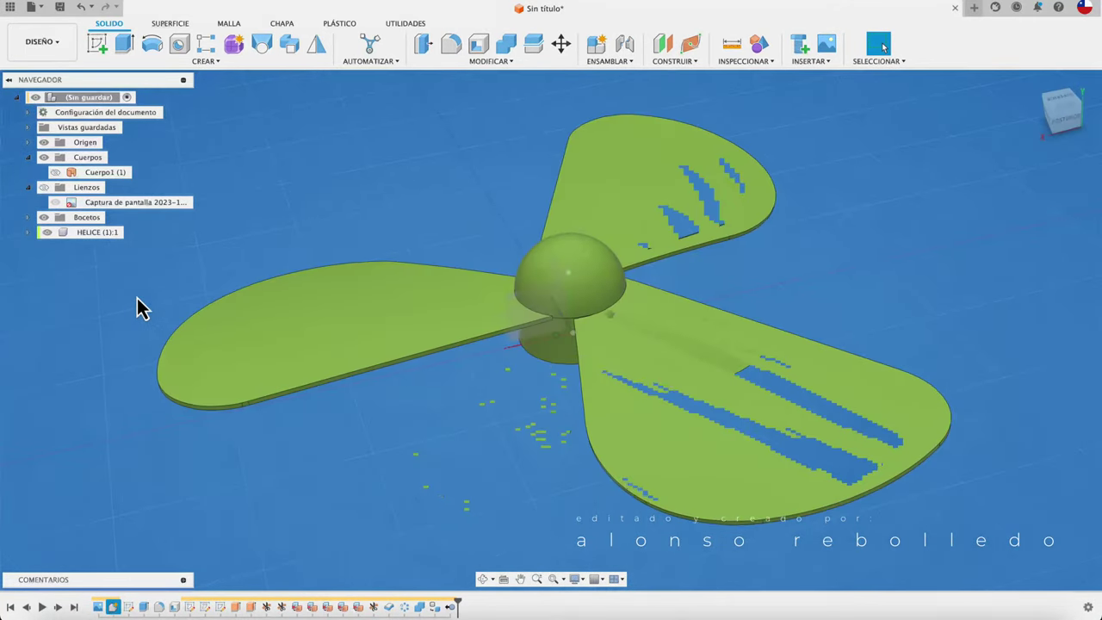